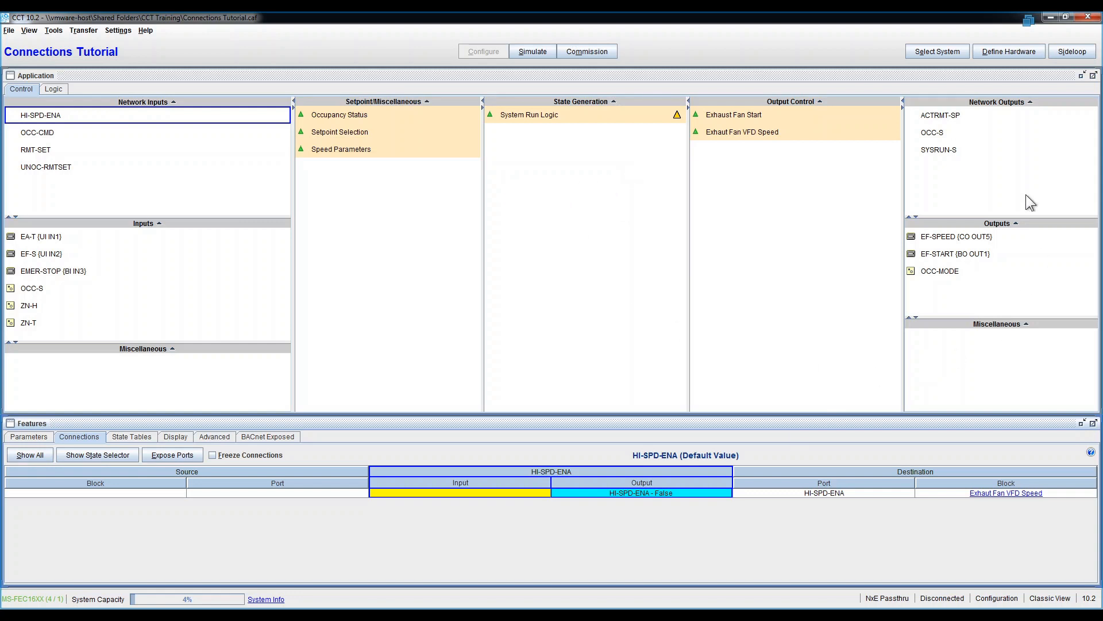
- Review the boolean, enum and float module types available for adding to Network Inputs
{"action": "left_click", "coordinate": [407, 352]}
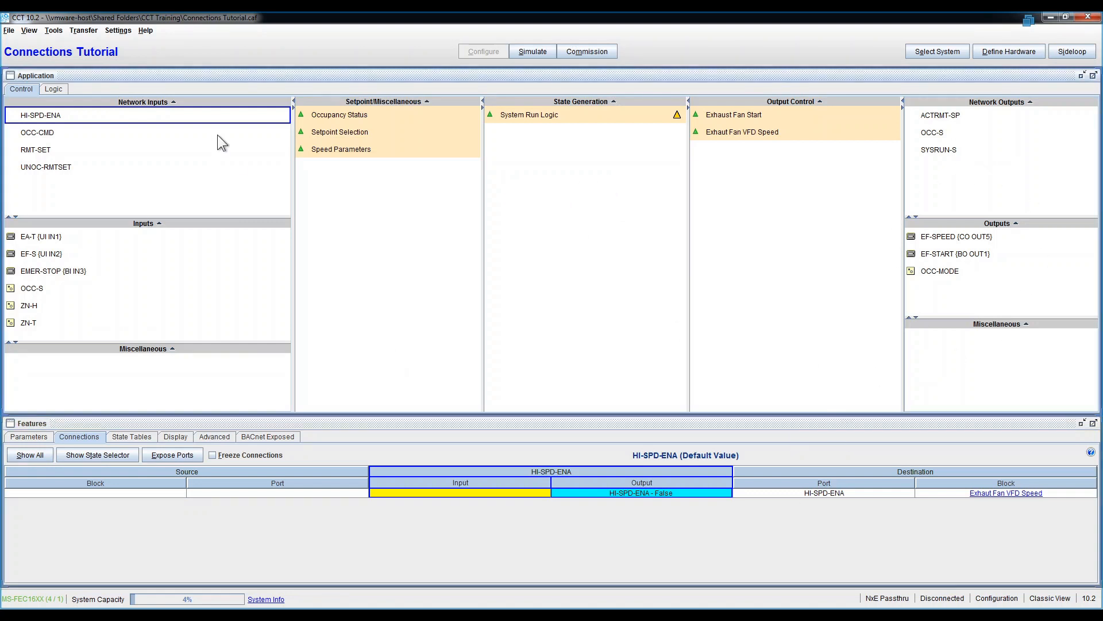
{"action": "left_click", "coordinate": [286, 102]}
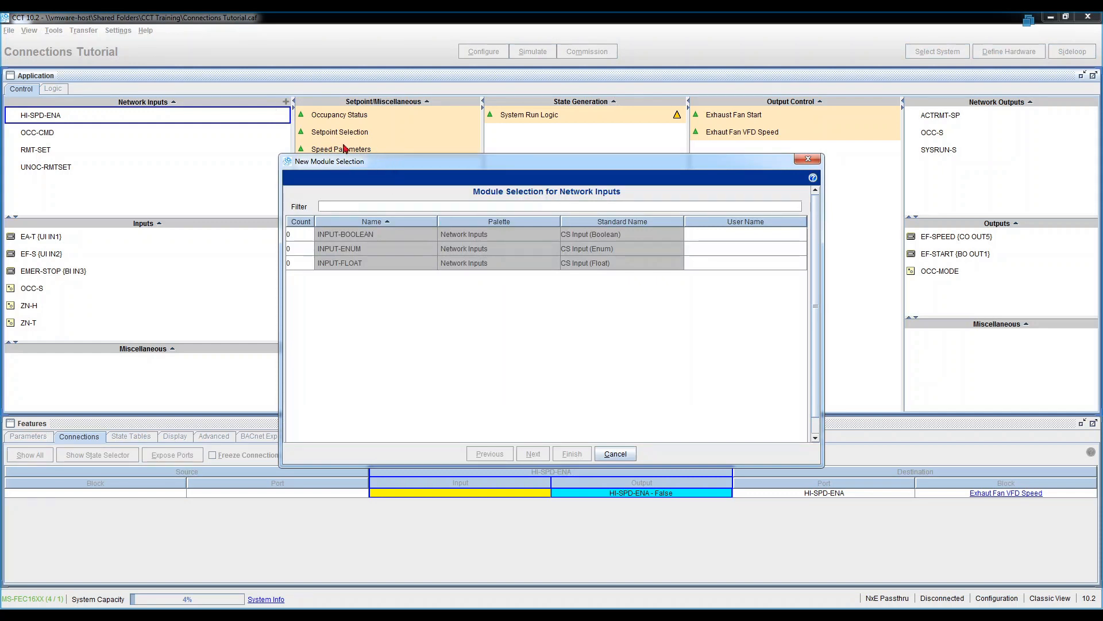
{"action": "left_click", "coordinate": [368, 236]}
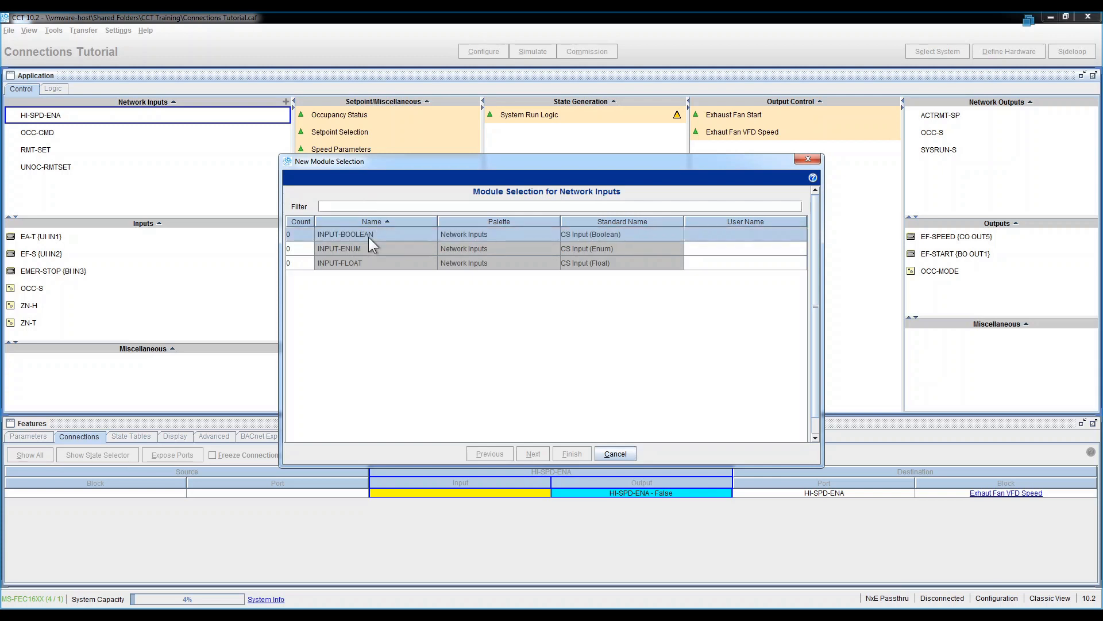
{"action": "left_click", "coordinate": [368, 250]}
{"action": "left_click", "coordinate": [370, 263]}
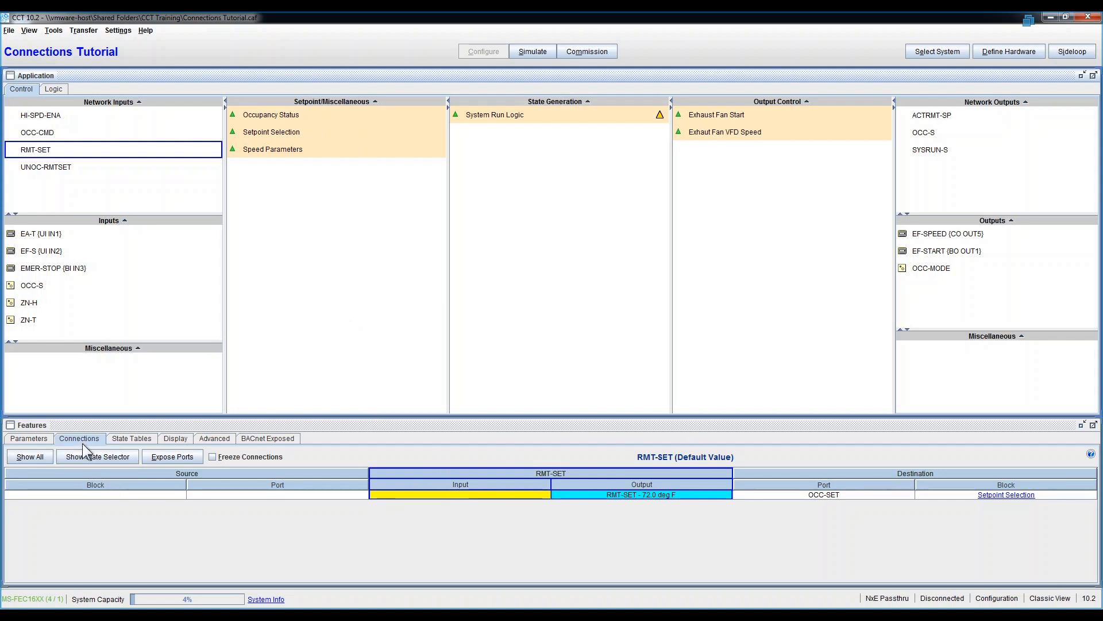
- View the application's parameters and return to the connections of the RMT-SET network input
{"action": "left_click", "coordinate": [33, 439]}
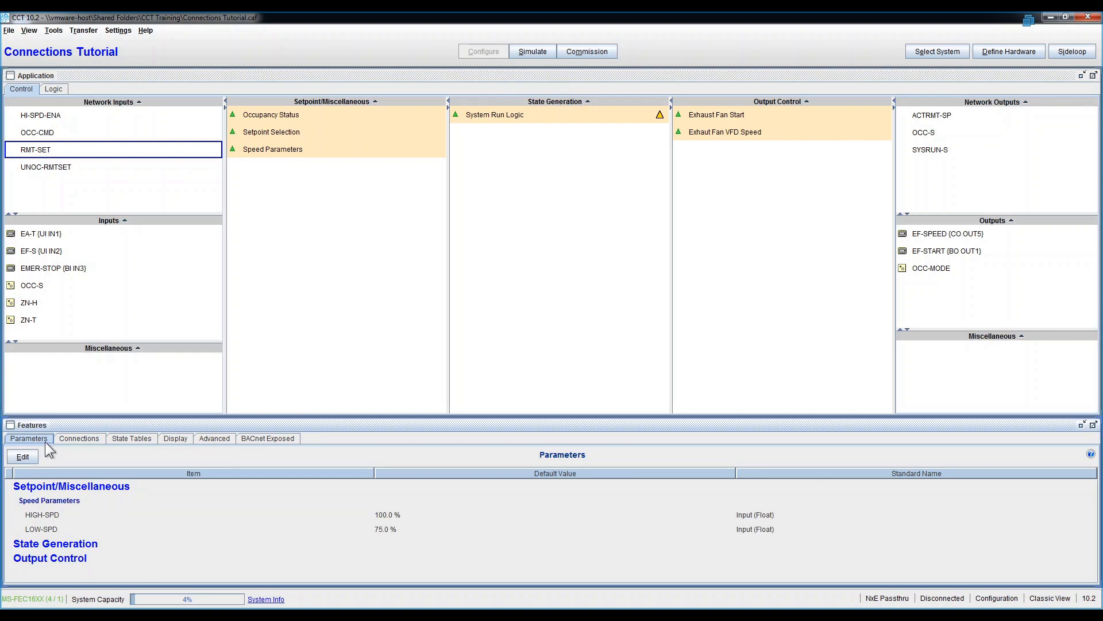
{"action": "left_click", "coordinate": [79, 439]}
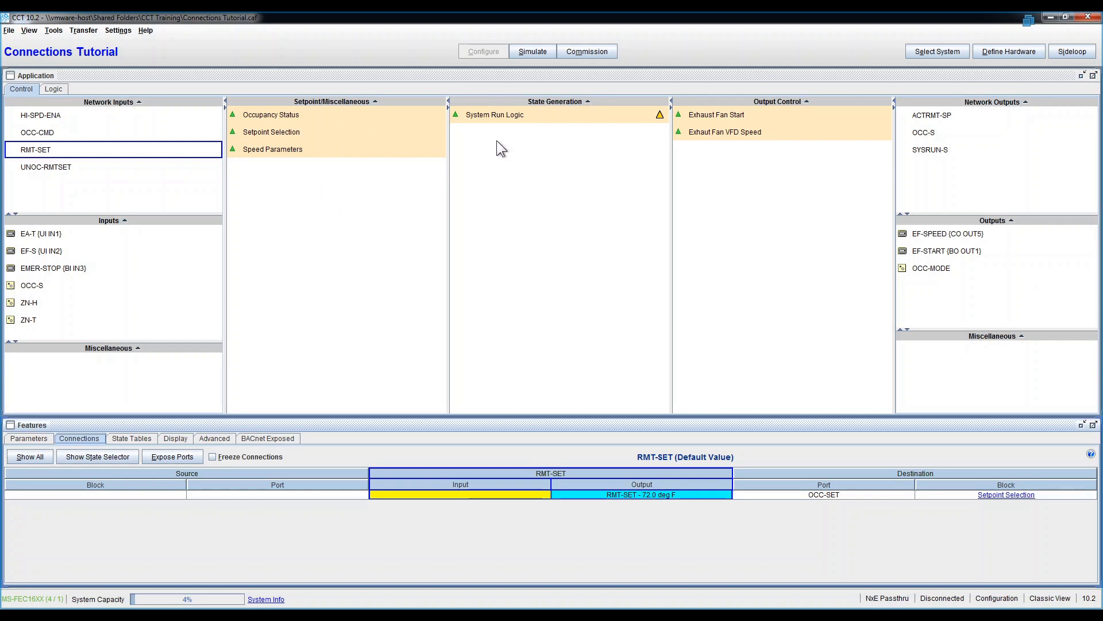
{"action": "left_click", "coordinate": [275, 218]}
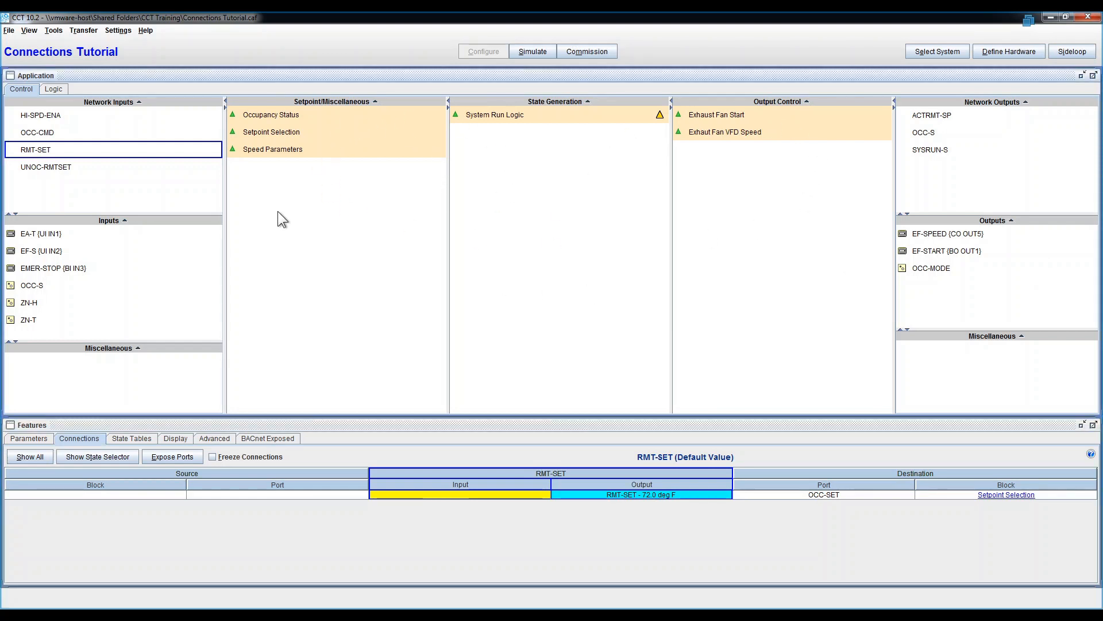
- Inspect the Occupancy Status block's connections and its logic diagram, and return to the control view
{"action": "left_click", "coordinate": [298, 116]}
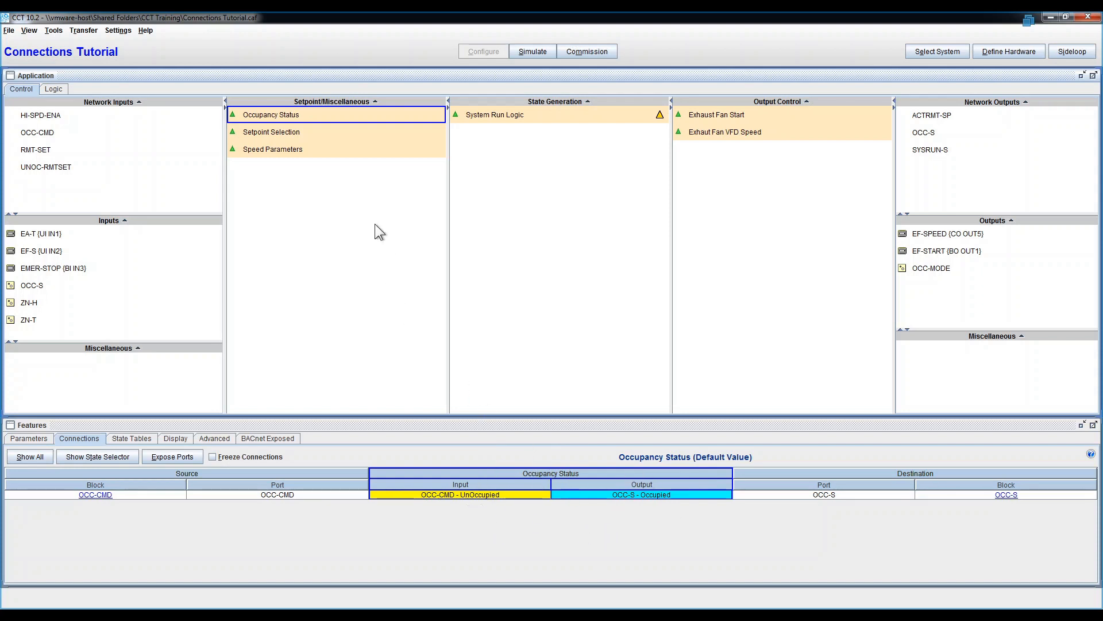
{"action": "right_click", "coordinate": [322, 113]}
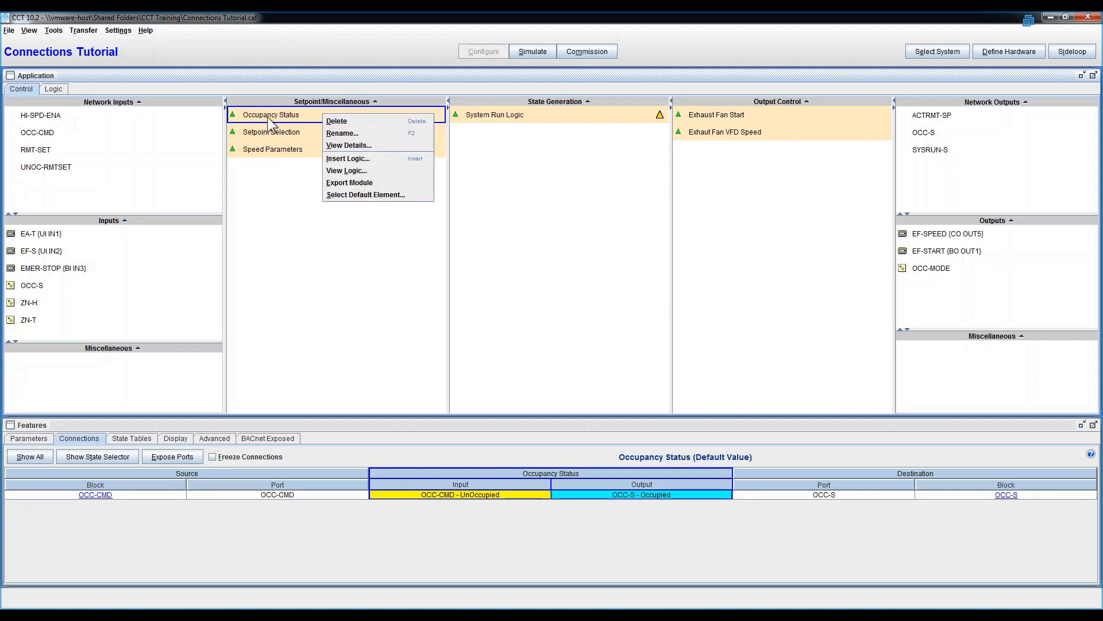
{"action": "left_click", "coordinate": [370, 171]}
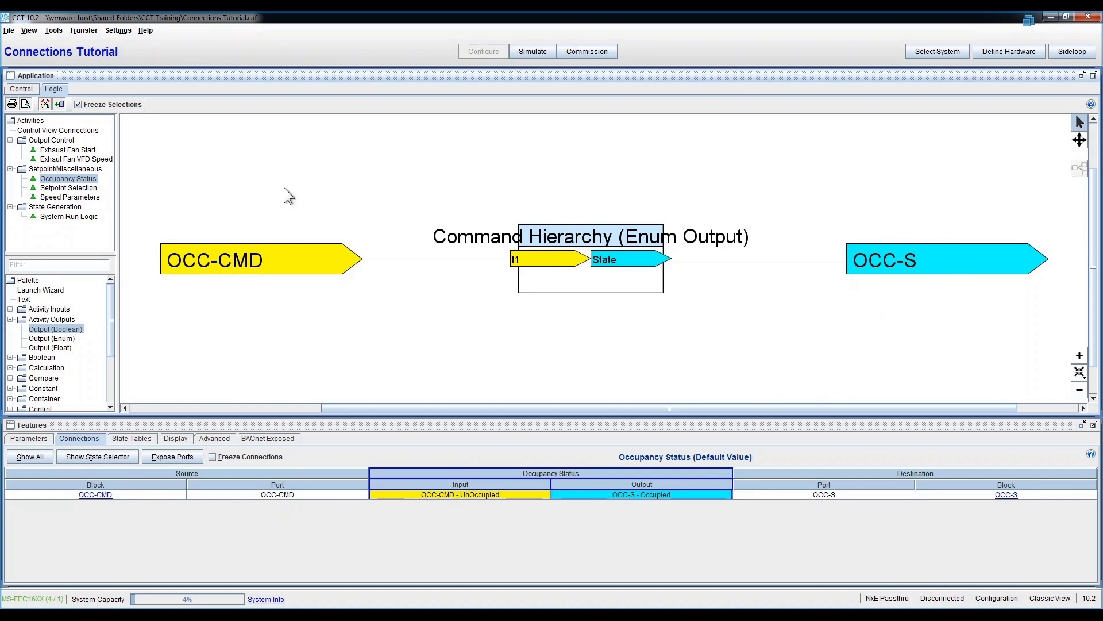
{"action": "left_click", "coordinate": [21, 89]}
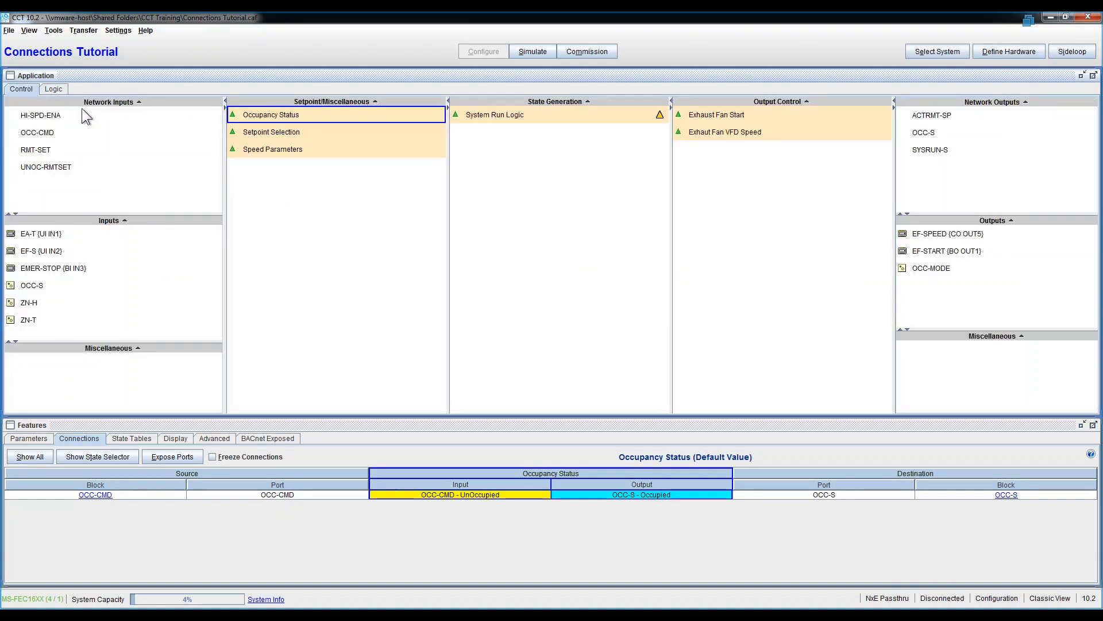
- Compare the Setpoint Selection block's connection table with the inputs and output in its logic diagram, and return to the control view
{"action": "left_click", "coordinate": [302, 134]}
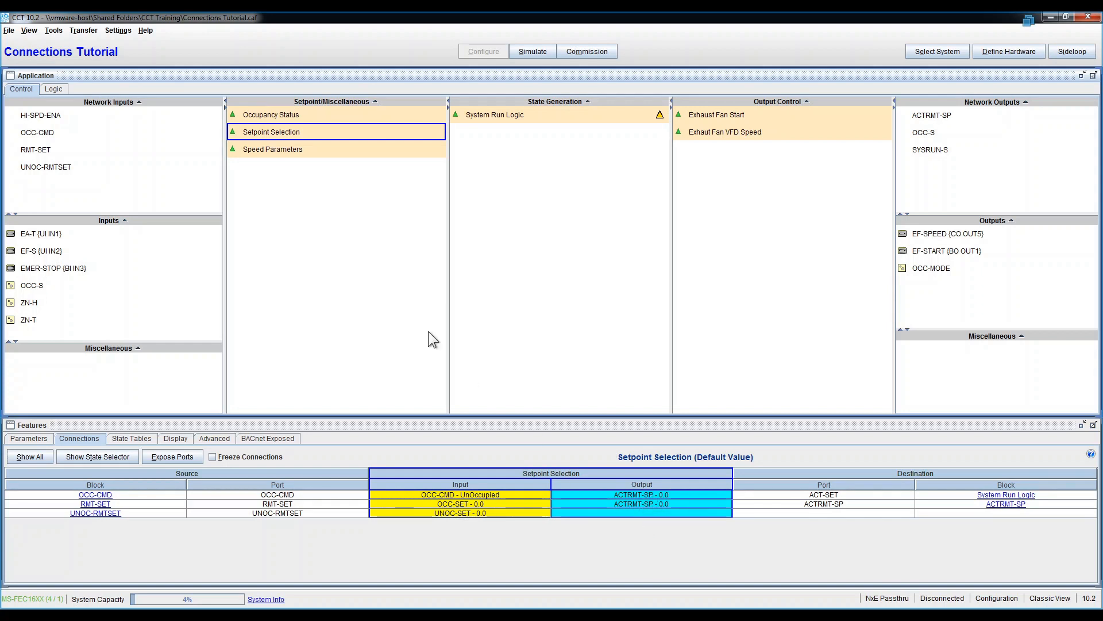
{"action": "right_click", "coordinate": [299, 130]}
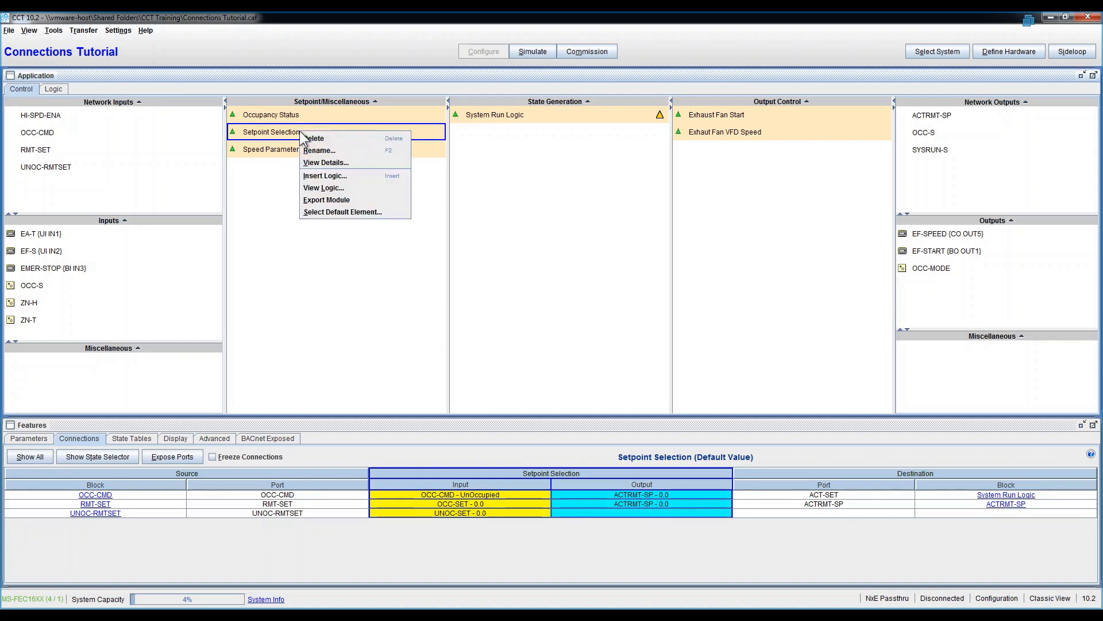
{"action": "left_click", "coordinate": [347, 188]}
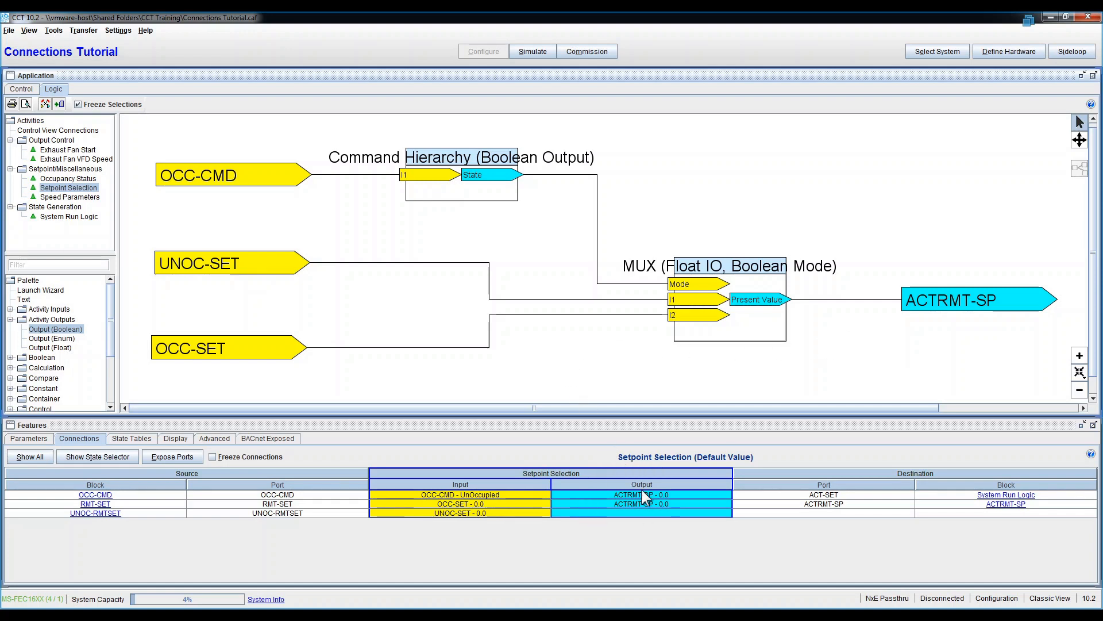
{"action": "left_click_drag", "start_coordinate": [646, 496], "coordinate": [666, 507]}
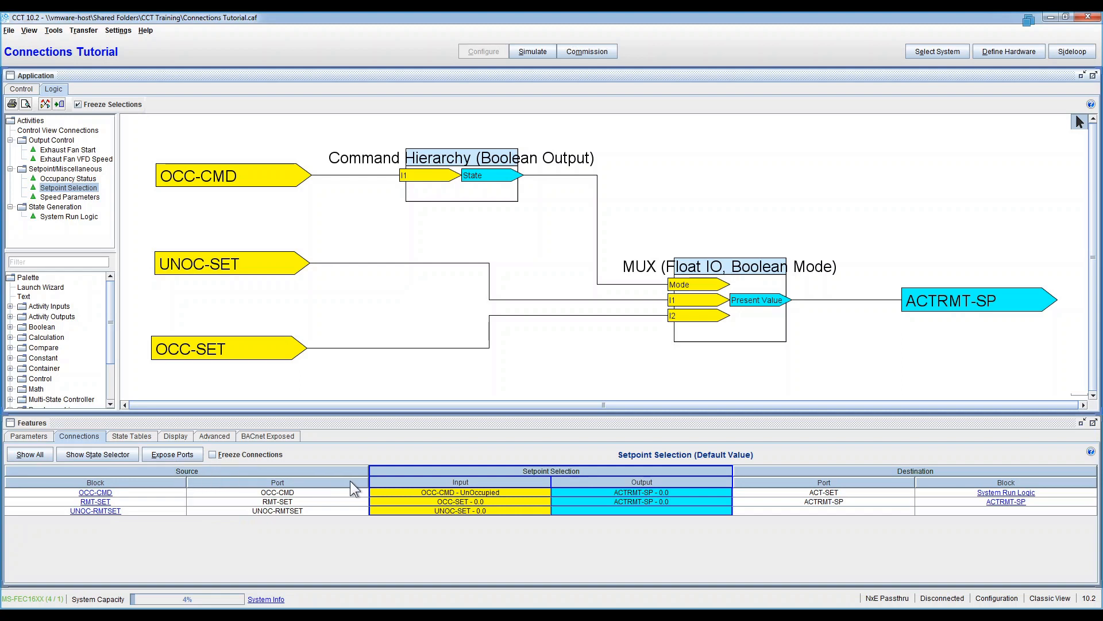
{"action": "mouse_move", "coordinate": [380, 501]}
{"action": "left_mouse_down"}
{"action": "mouse_move", "coordinate": [460, 504]}
{"action": "mouse_move", "coordinate": [357, 499]}
{"action": "left_mouse_up"}
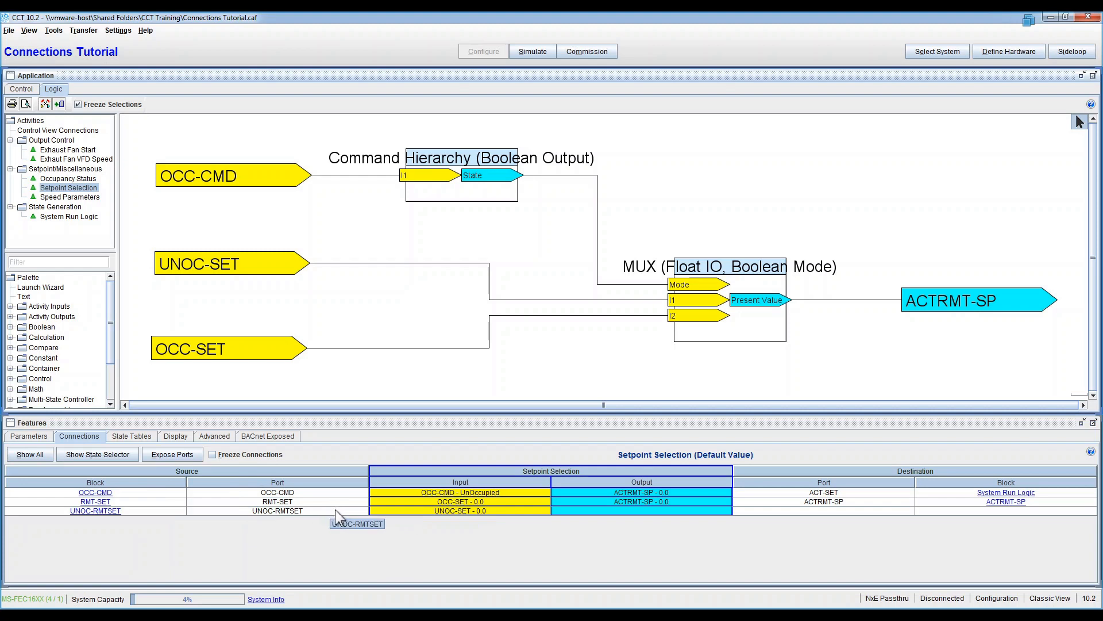
{"action": "left_click", "coordinate": [28, 90]}
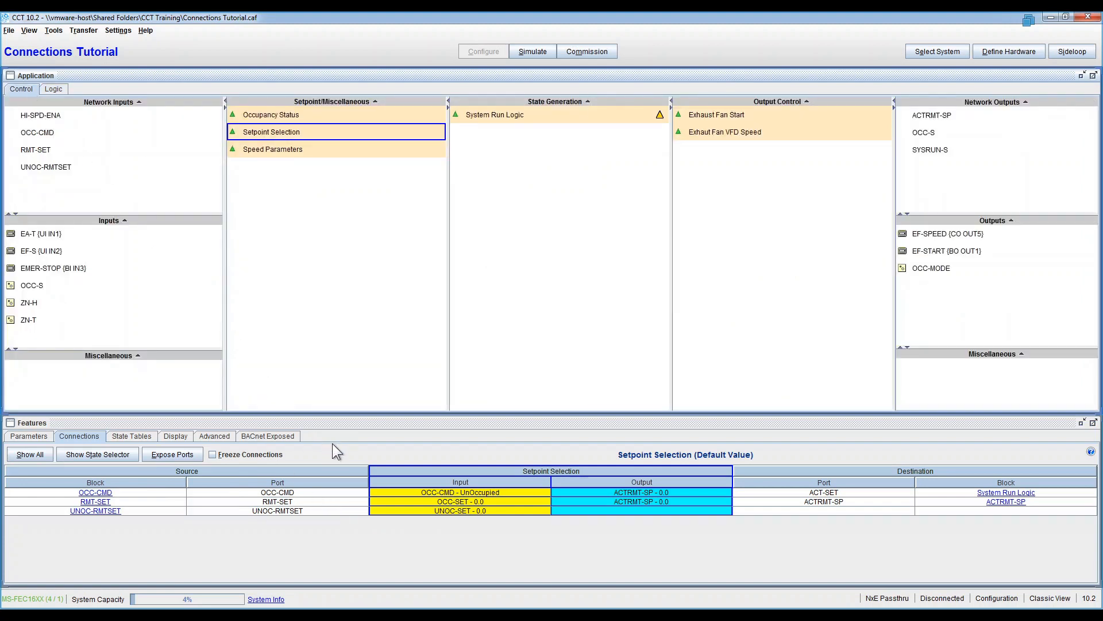
- Trace each Setpoint Selection source block, OCC-CMD, RMT-SET and UNOC-RMTSET, returning to Setpoint Selection after each one
{"action": "left_click", "coordinate": [98, 493]}
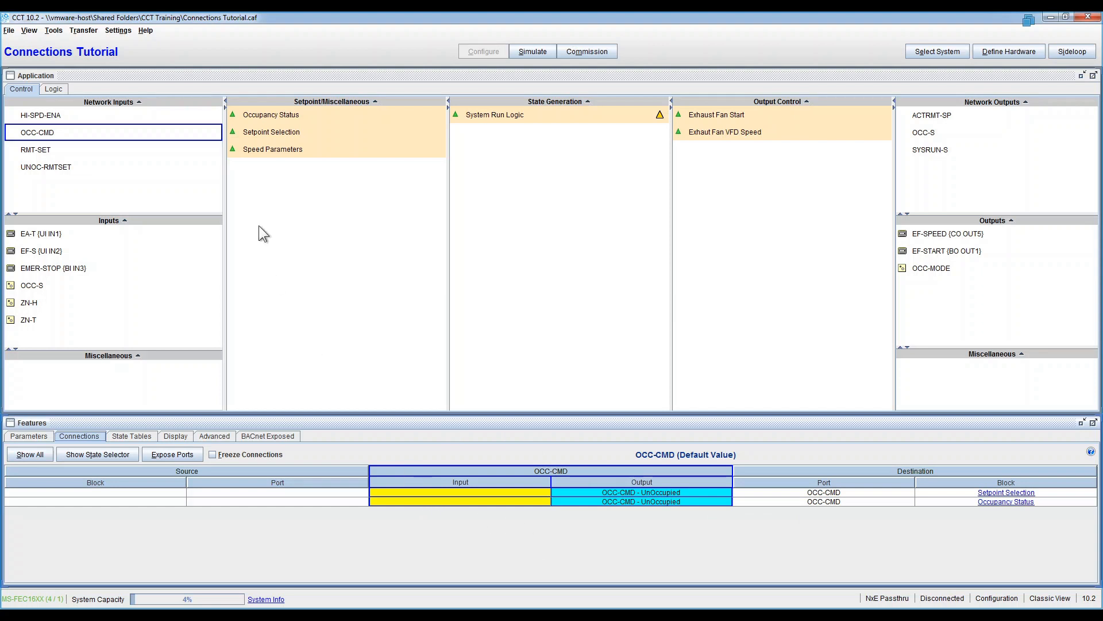
{"action": "left_click", "coordinate": [289, 130]}
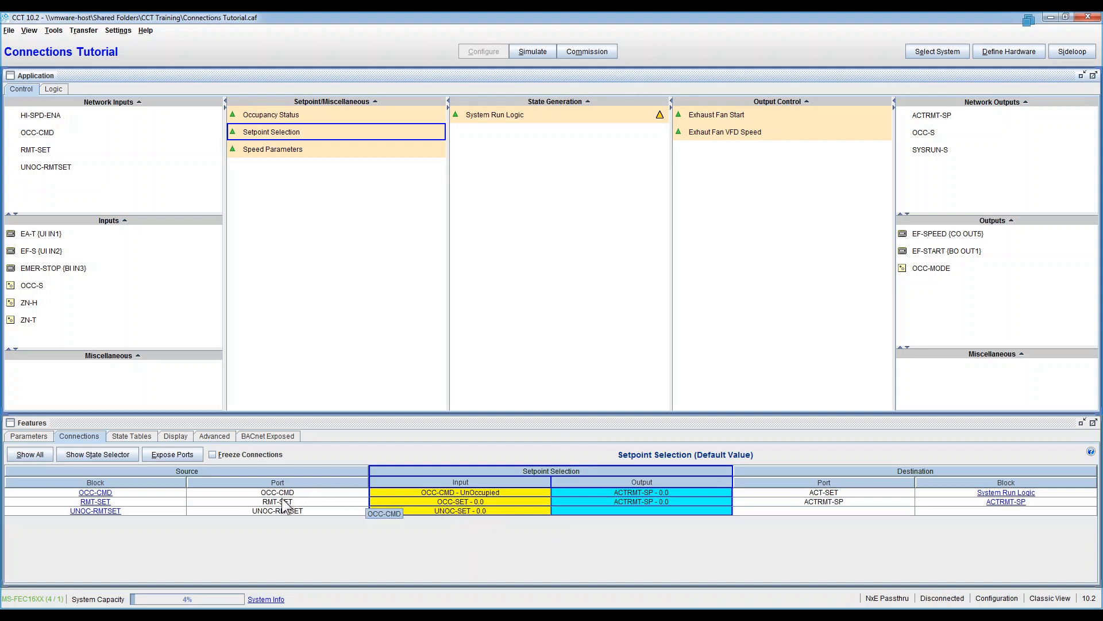
{"action": "left_click", "coordinate": [98, 502]}
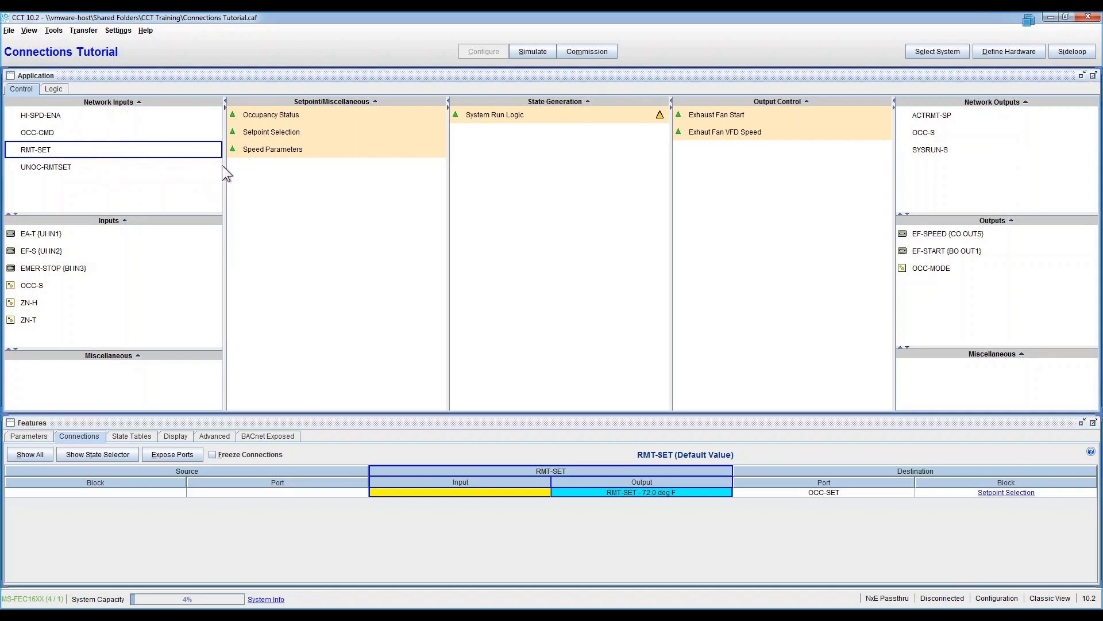
{"action": "left_click", "coordinate": [303, 133]}
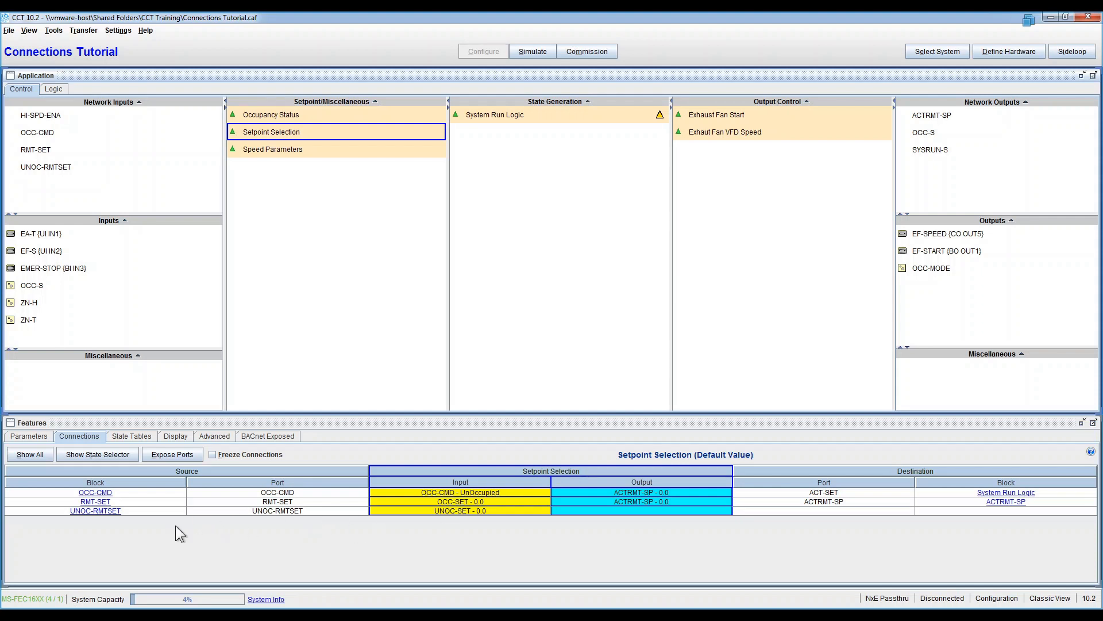
{"action": "left_click", "coordinate": [101, 514]}
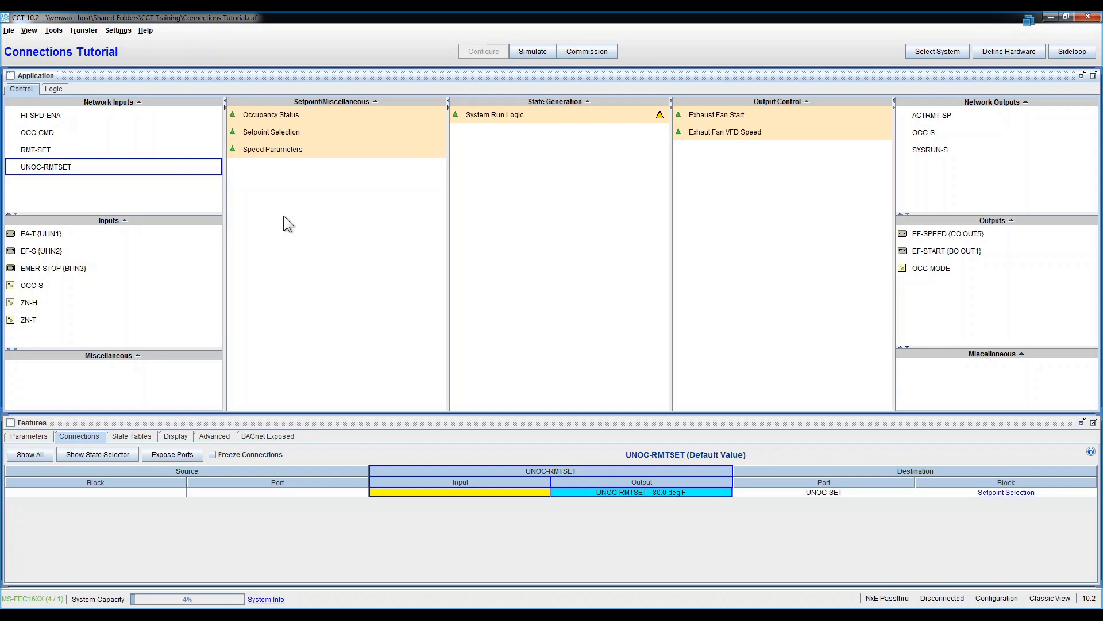
{"action": "left_click", "coordinate": [287, 134]}
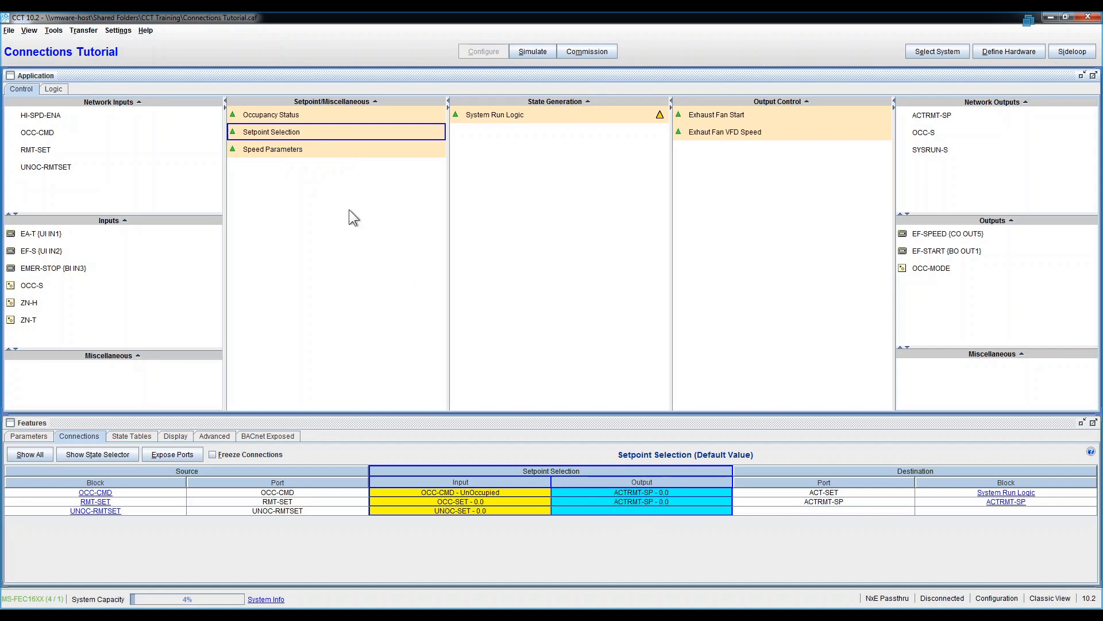
- Re-examine the Setpoint Selection logic diagram and follow its connection to the ACTRMT-SP network output and back
{"action": "right_click", "coordinate": [339, 137]}
{"action": "left_click", "coordinate": [374, 192]}
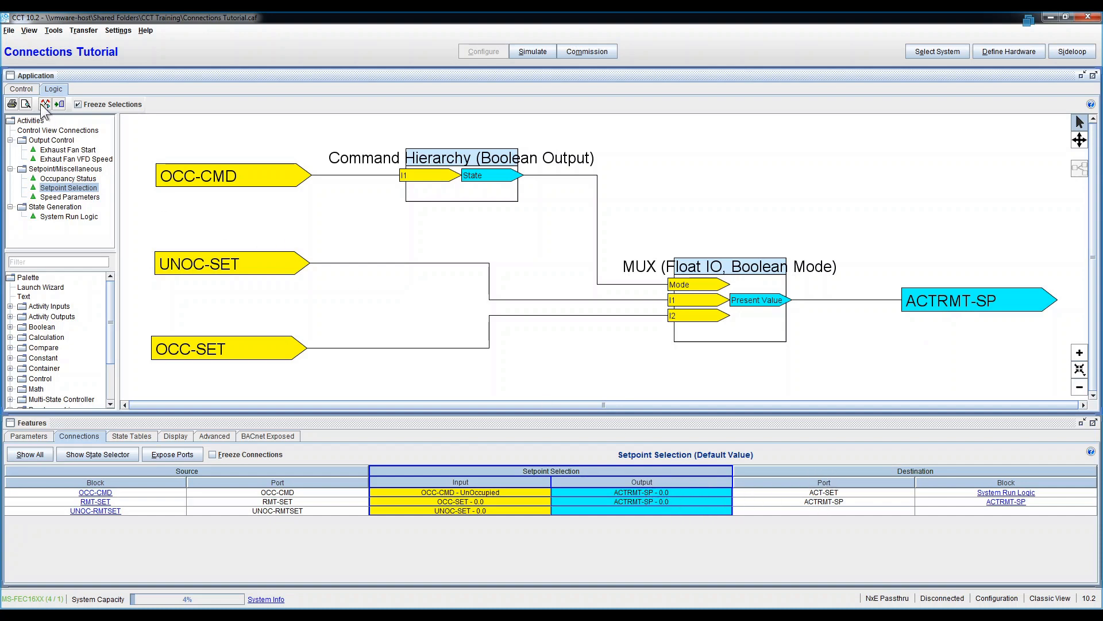
{"action": "left_click", "coordinate": [21, 89]}
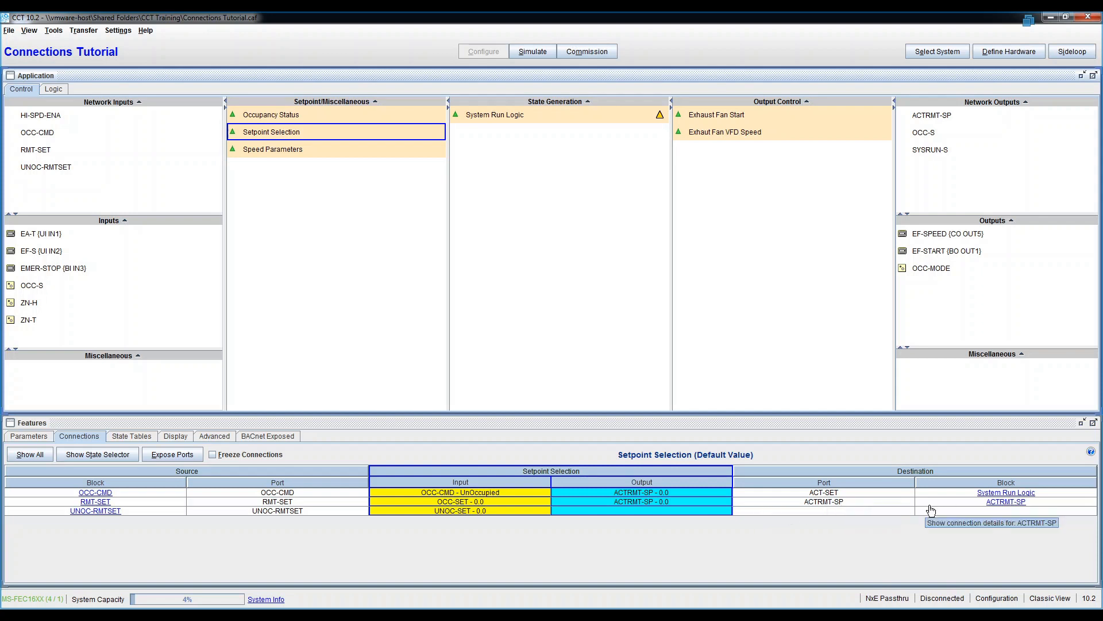
{"action": "left_click", "coordinate": [1006, 501]}
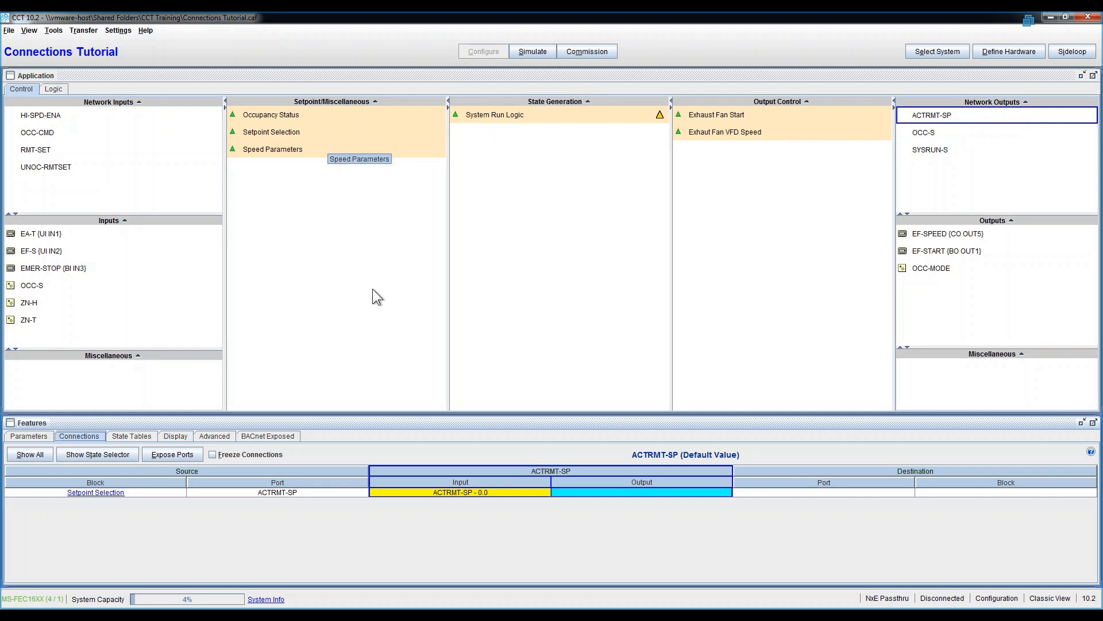
{"action": "left_click", "coordinate": [306, 134]}
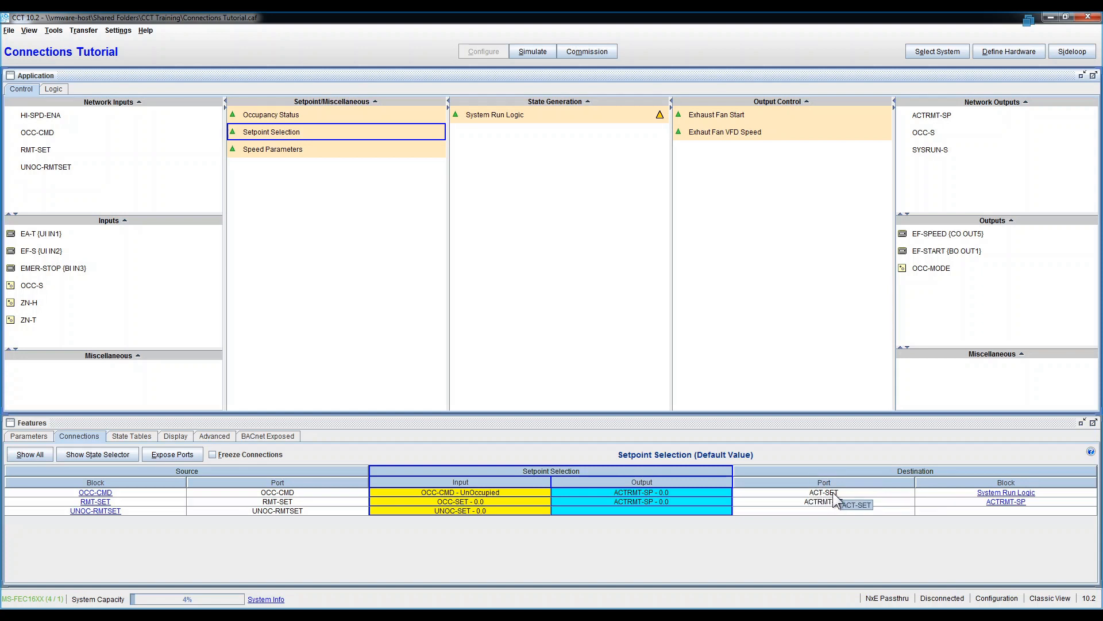
- Follow the ACT-SET connection from Setpoint Selection to System Run Logic, back to its source, and to System Run Logic again
{"action": "left_click", "coordinate": [994, 493]}
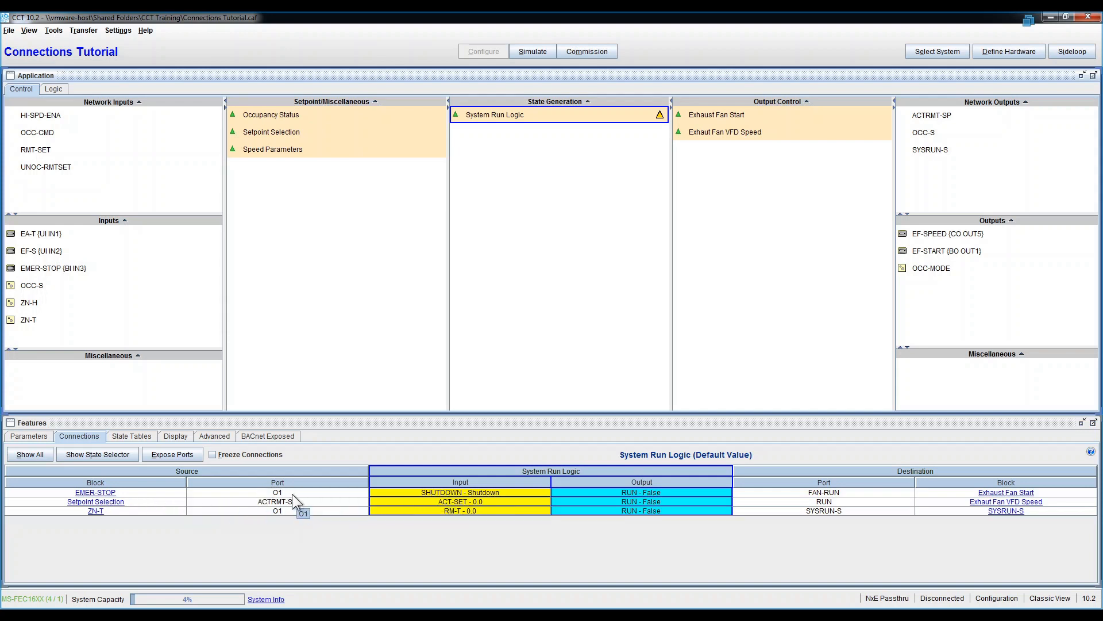
{"action": "left_click", "coordinate": [114, 503]}
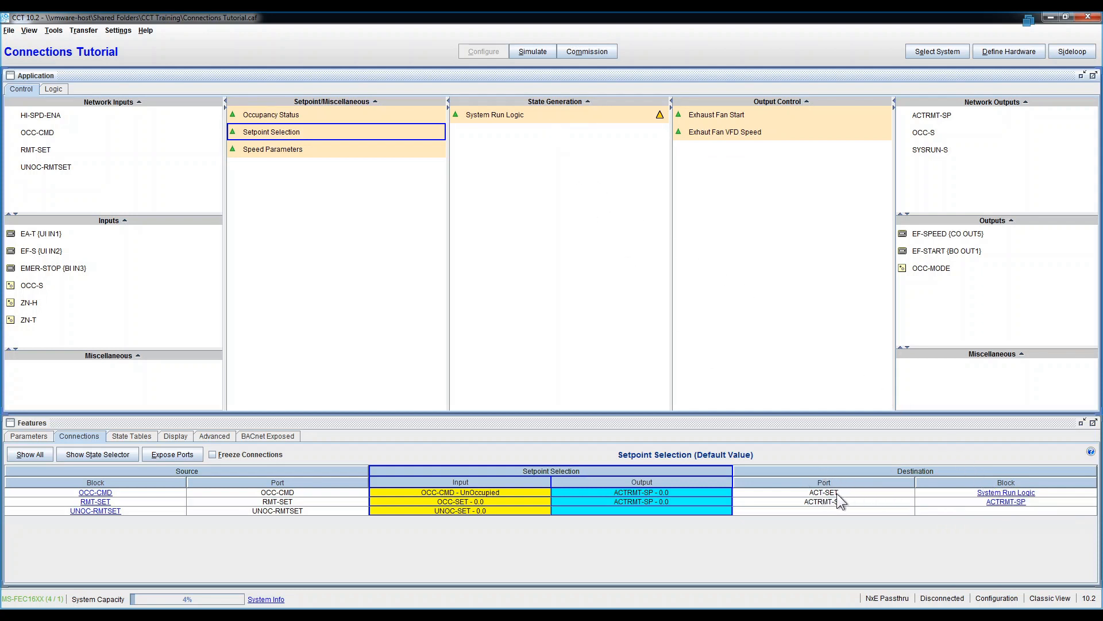
{"action": "left_click", "coordinate": [990, 492]}
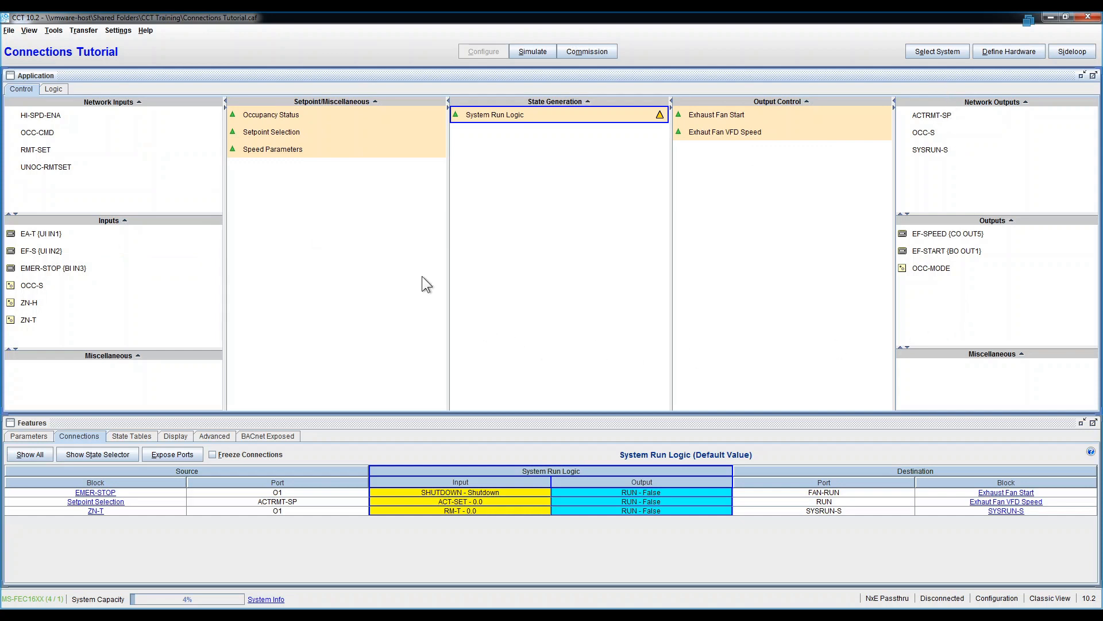
- Check the connections of RMT-SET and ZN-T, and trace network output OCC-S to Occupancy Status and back
{"action": "left_click", "coordinate": [53, 148]}
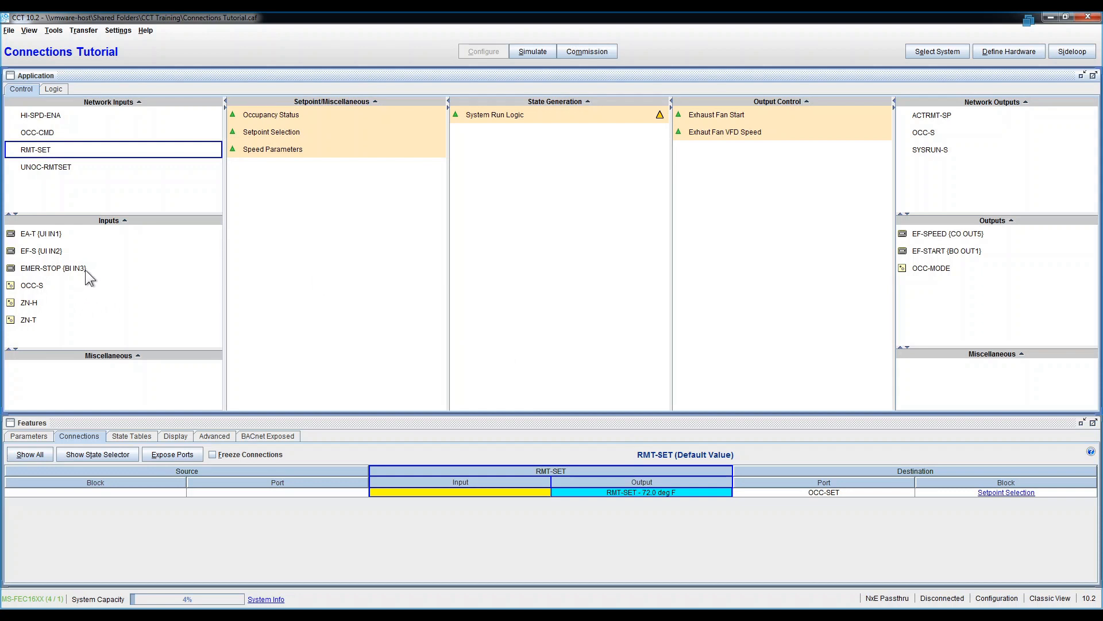
{"action": "left_click", "coordinate": [52, 320]}
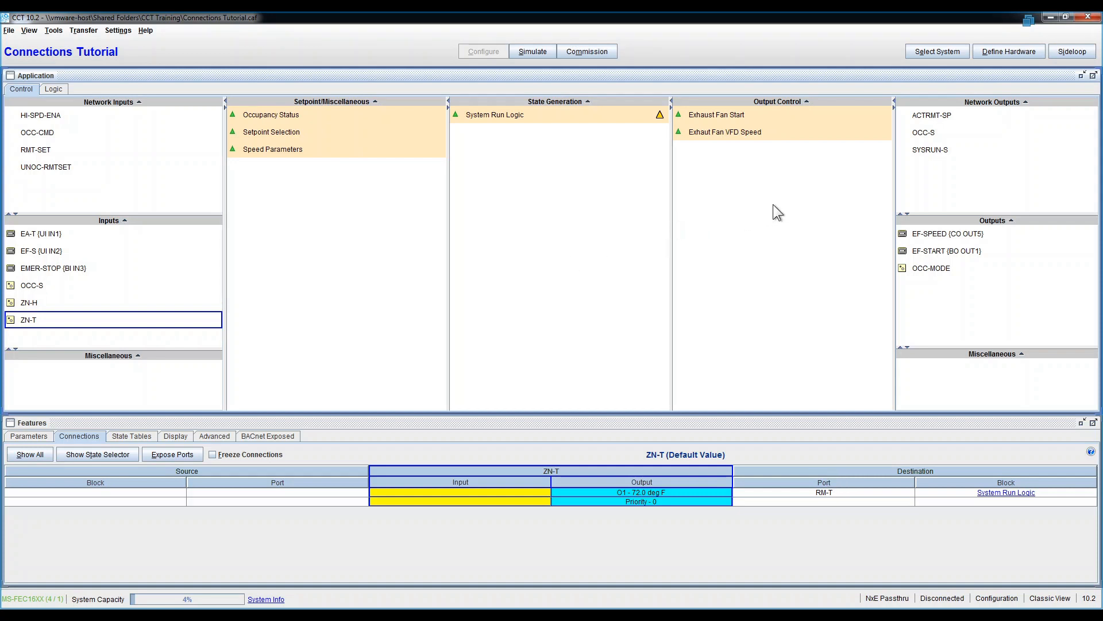
{"action": "left_click", "coordinate": [941, 132]}
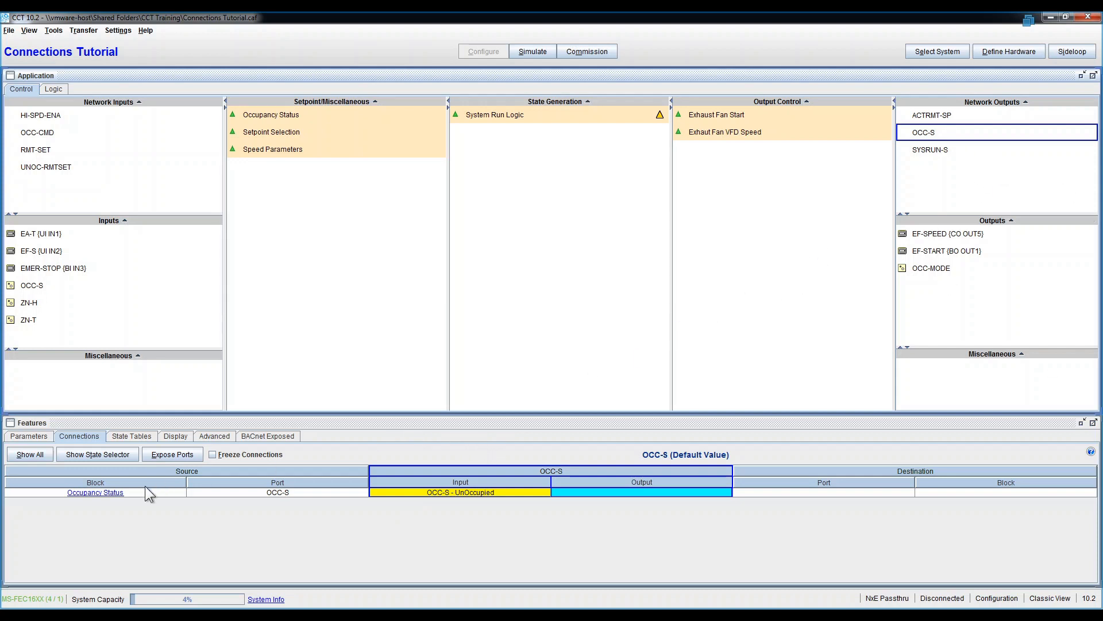
{"action": "left_click", "coordinate": [112, 494]}
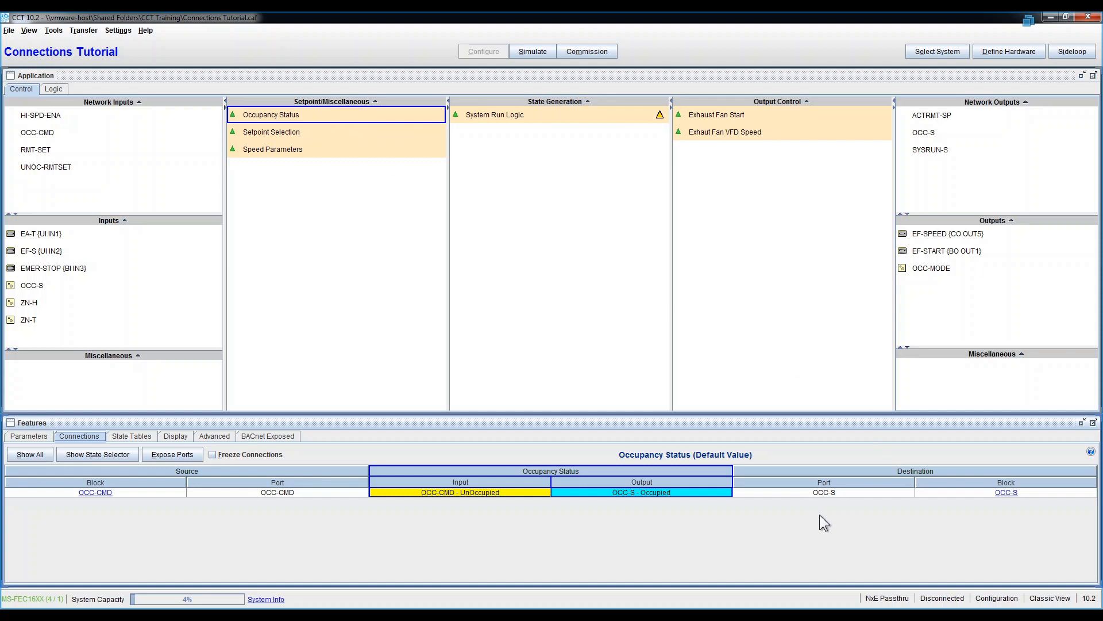
{"action": "left_click", "coordinate": [1005, 493]}
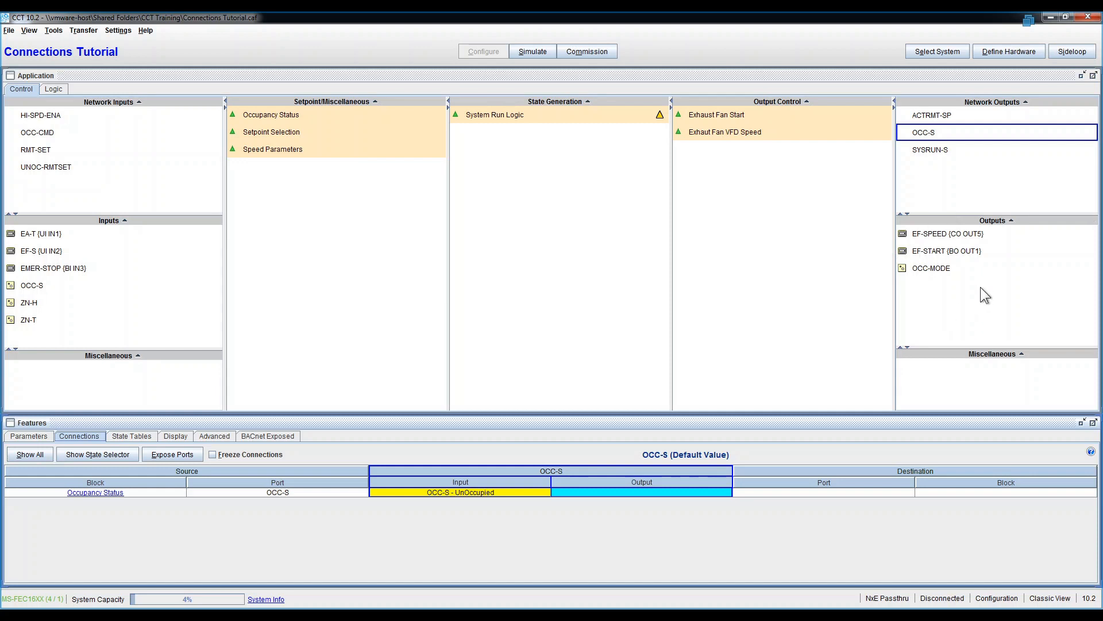
- Check the EF-START output's connection, and break the source connections of Setpoint Selection's OCC-CMD, OCC-SET and UNOC-SET inputs
{"action": "left_click", "coordinate": [949, 259]}
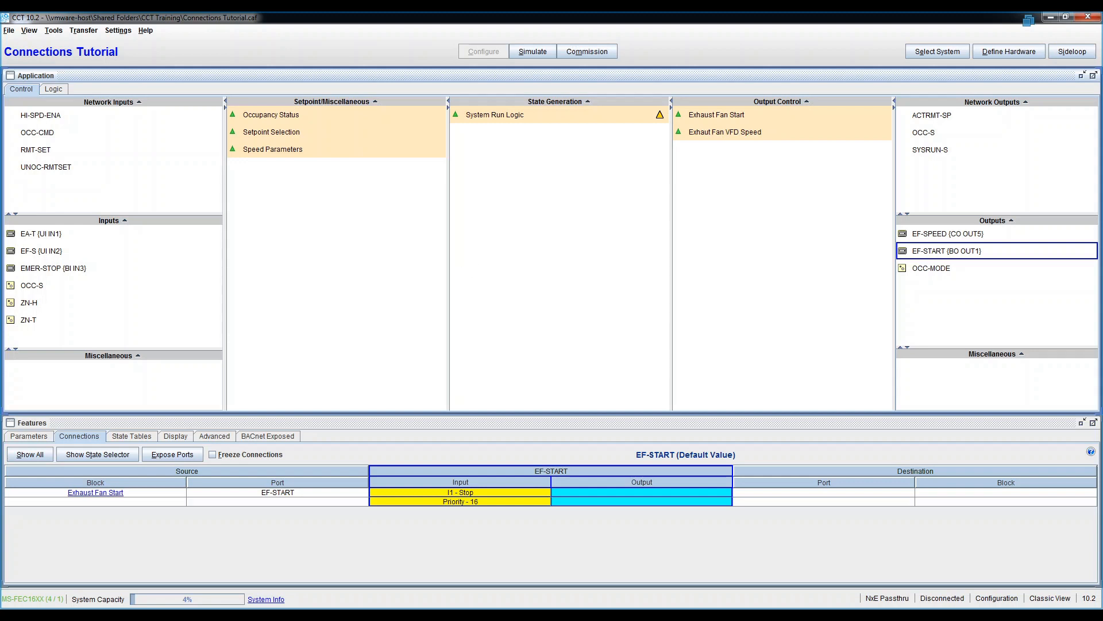
{"action": "left_click", "coordinate": [288, 135]}
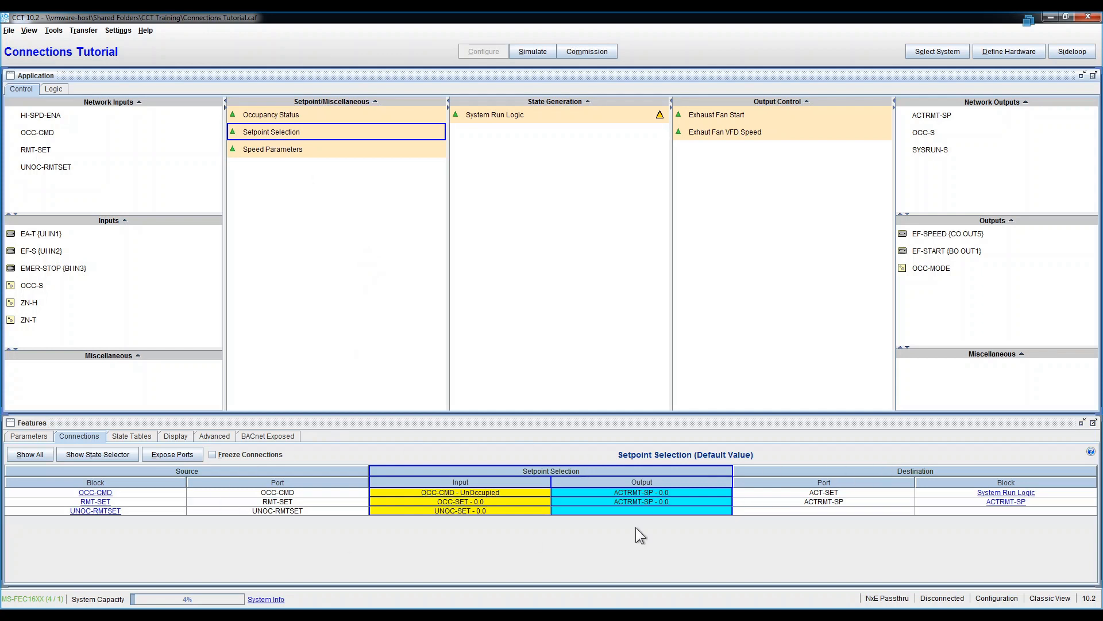
{"action": "right_click", "coordinate": [468, 491]}
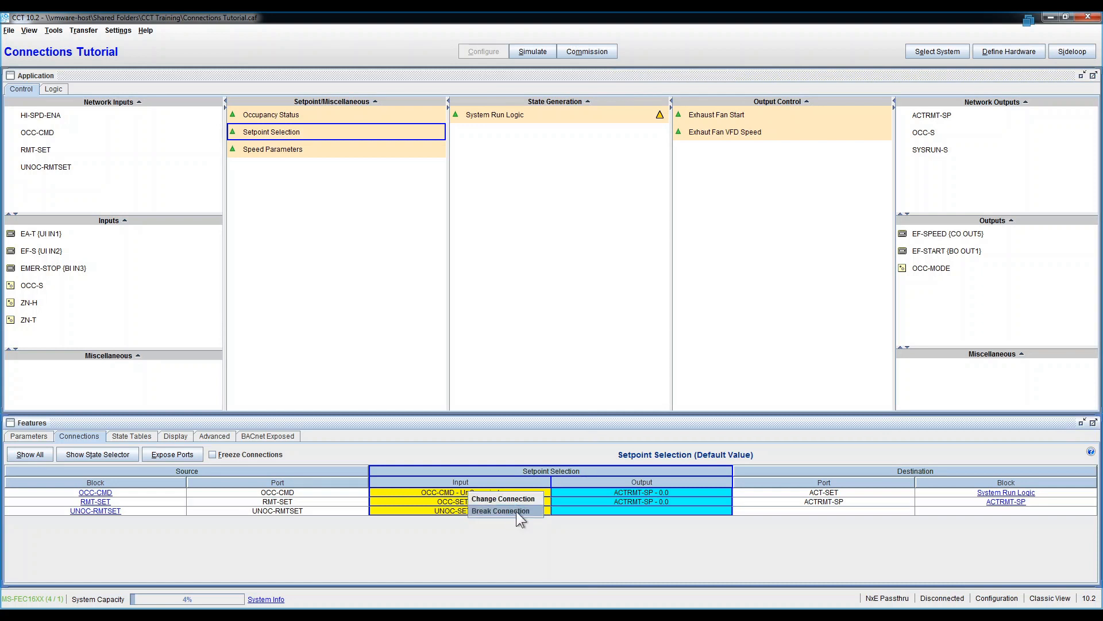
{"action": "left_click", "coordinate": [516, 511]}
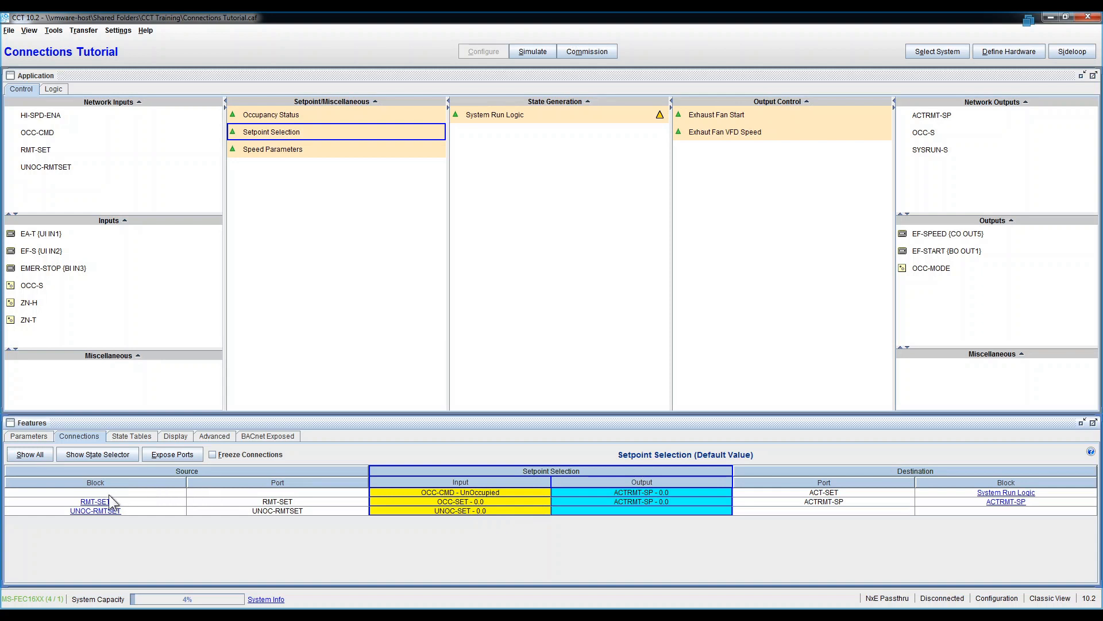
{"action": "right_click", "coordinate": [456, 500]}
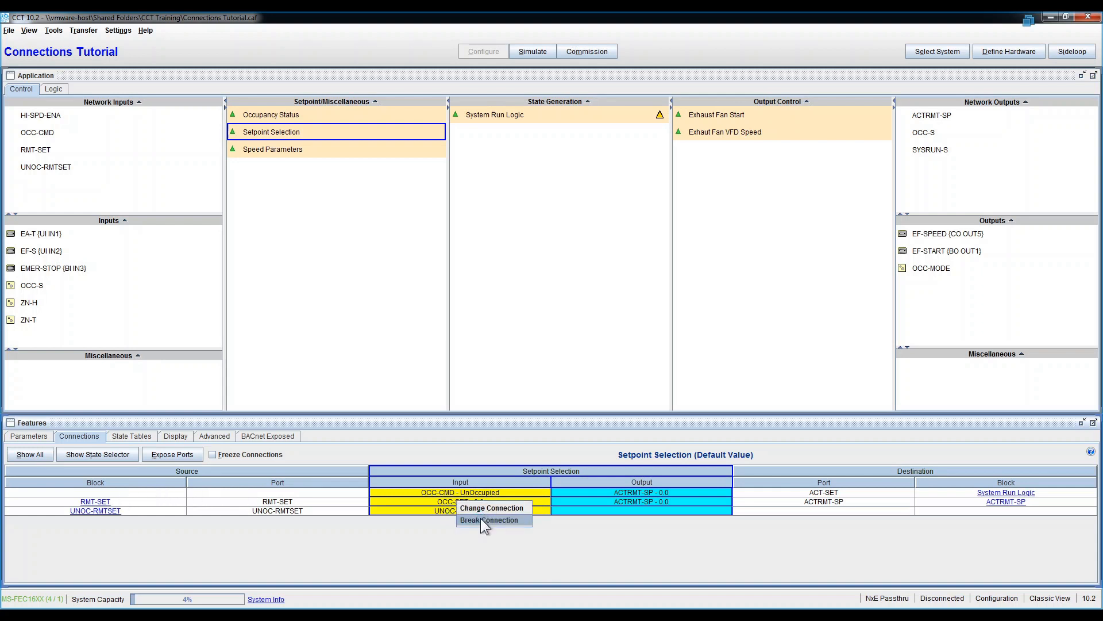
{"action": "left_click", "coordinate": [480, 519]}
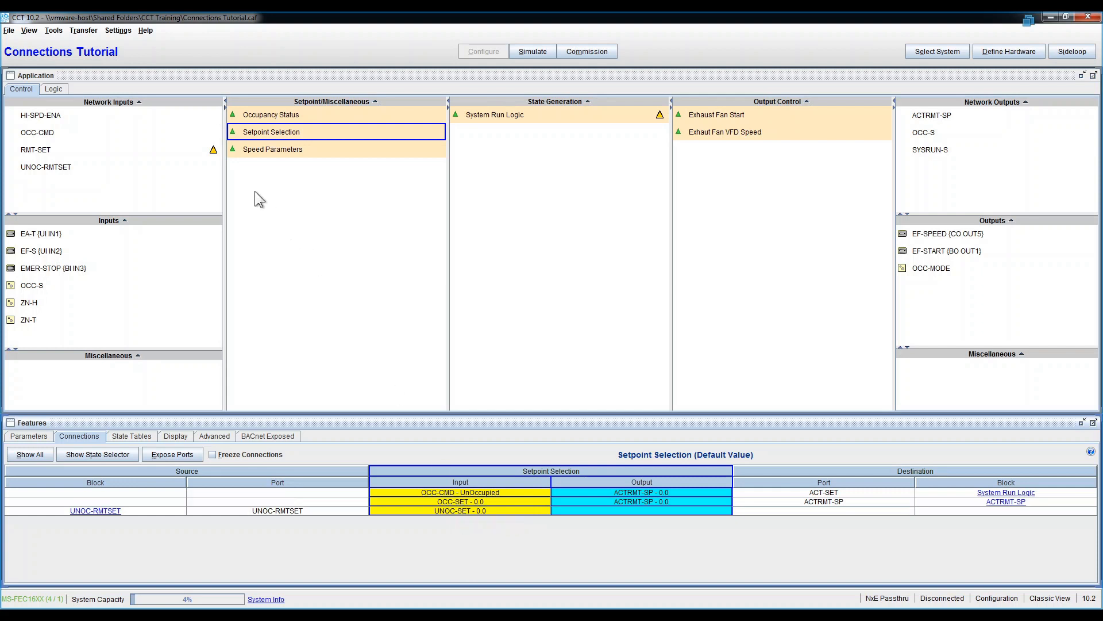
{"action": "mouse_move", "coordinate": [216, 154]}
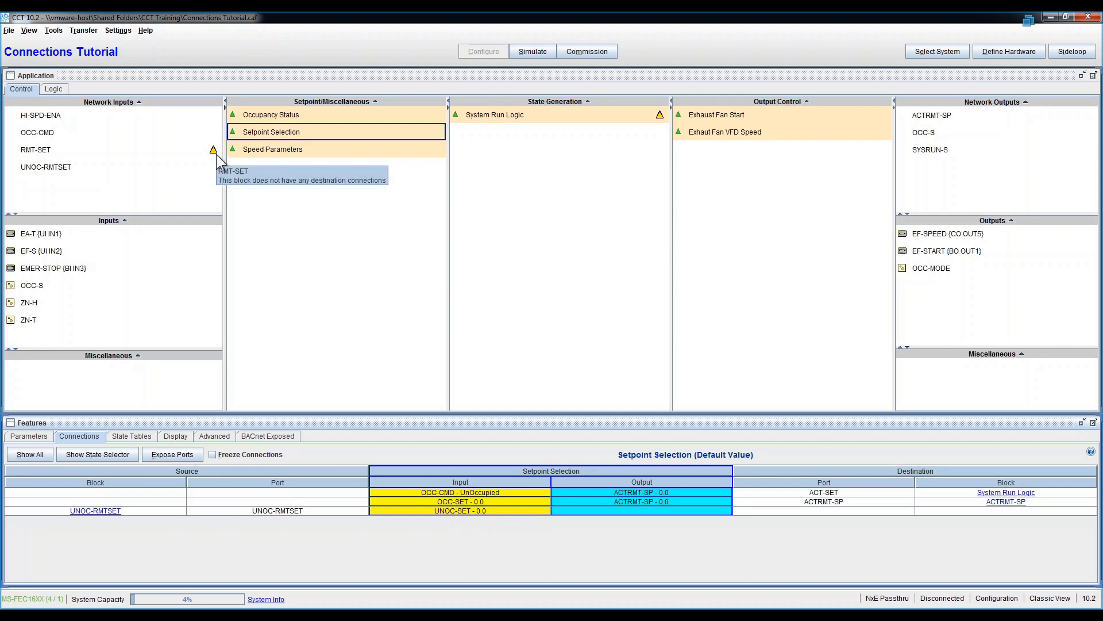
{"action": "right_click", "coordinate": [483, 512]}
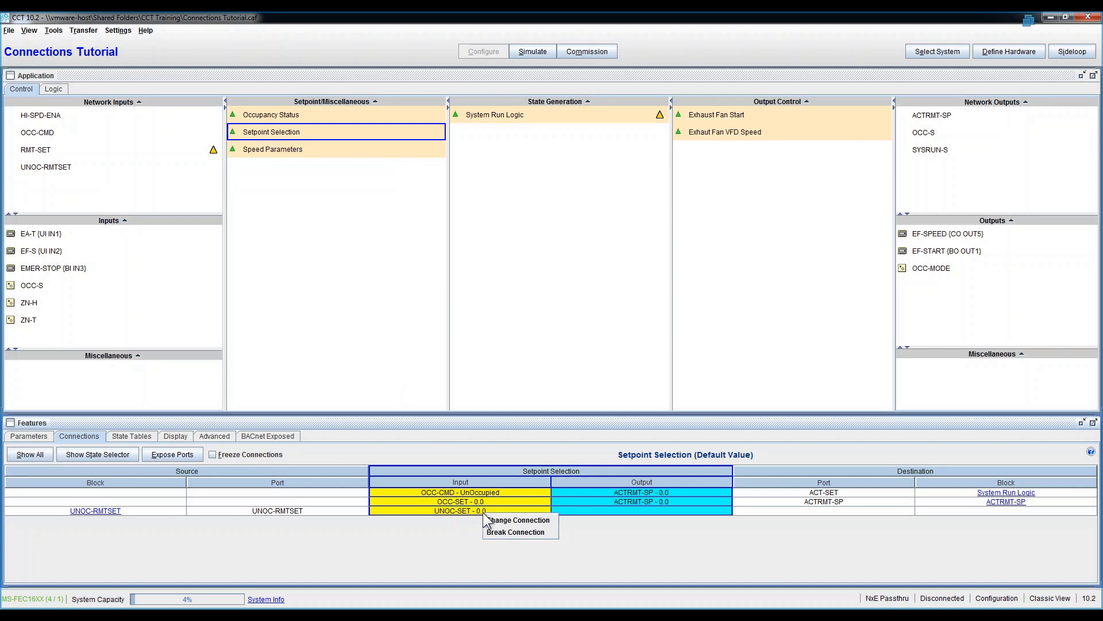
{"action": "left_click", "coordinate": [495, 529]}
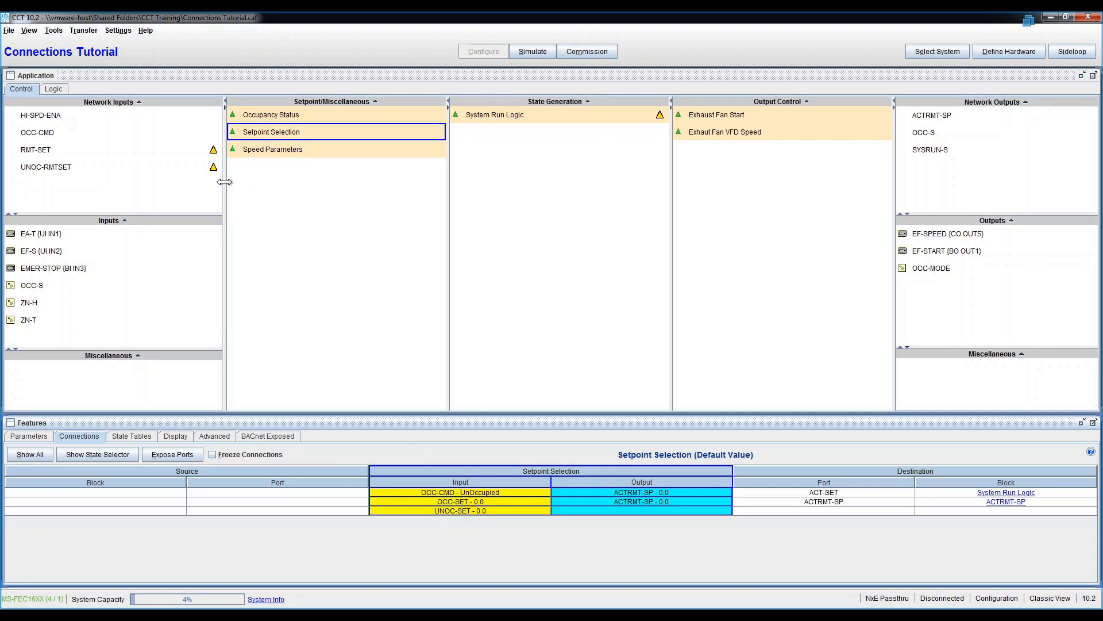
{"action": "mouse_move", "coordinate": [215, 169]}
- Break both destination connections of Setpoint Selection's ACTRMT-SP output, to System Run Logic and to ACTRMT-SP
{"action": "right_click", "coordinate": [643, 492]}
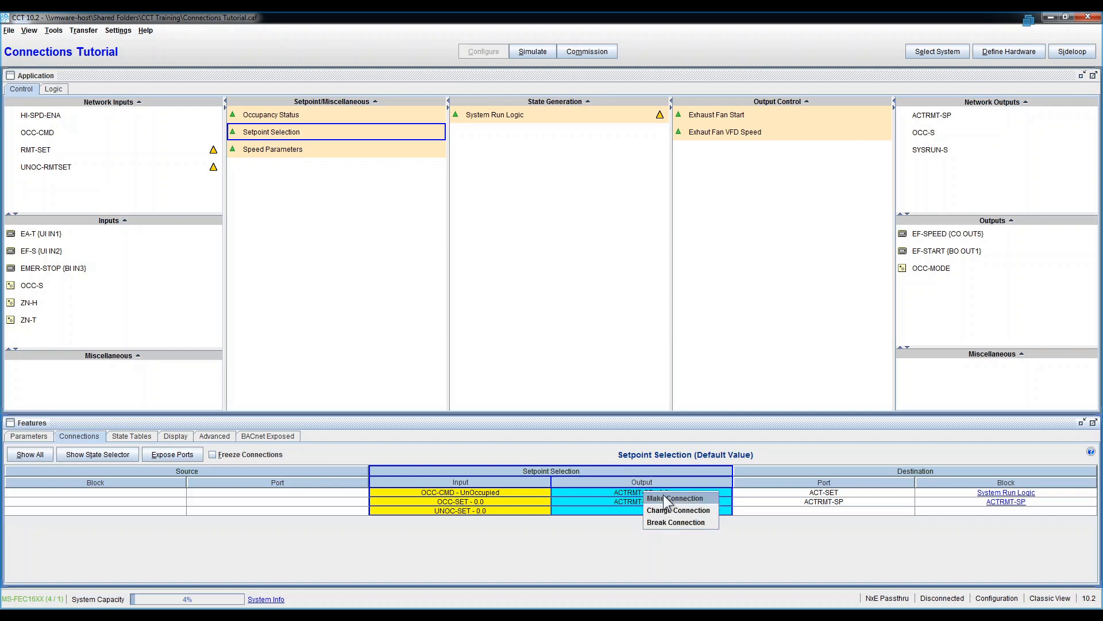
{"action": "left_click", "coordinate": [693, 523]}
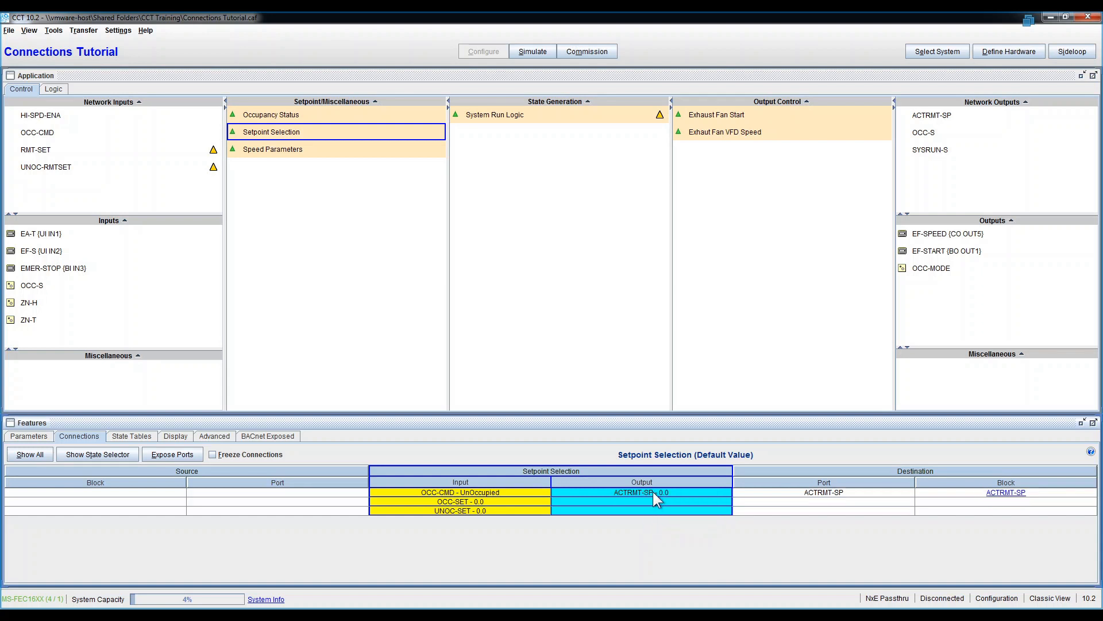
{"action": "right_click", "coordinate": [653, 493]}
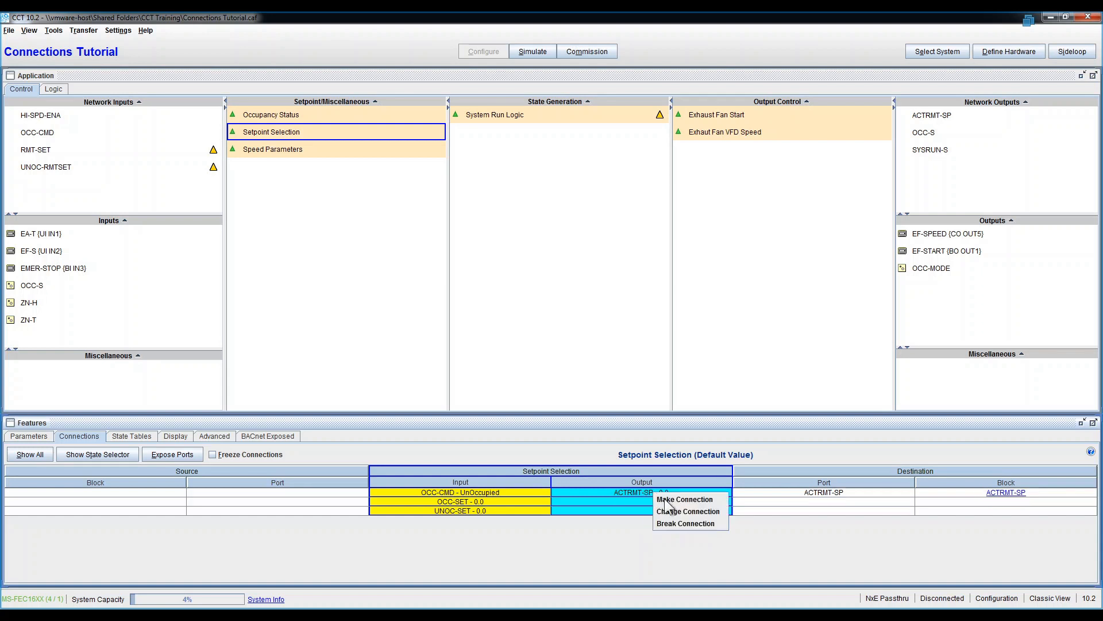
{"action": "left_click", "coordinate": [684, 523]}
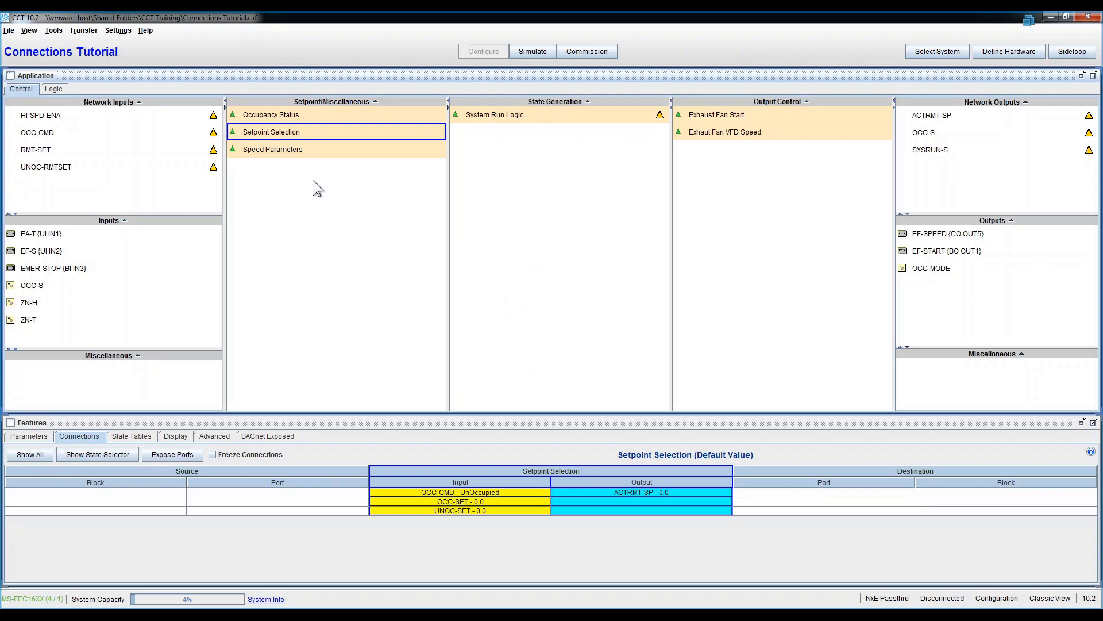
- Examine the connections of the Setpoint/Miscellaneous blocks, System Run Logic, Exhaust Fan Start and the ACTRMT-SP network output
{"action": "left_click", "coordinate": [295, 150]}
{"action": "left_click", "coordinate": [297, 132]}
{"action": "left_click", "coordinate": [299, 116]}
{"action": "left_click", "coordinate": [509, 115]}
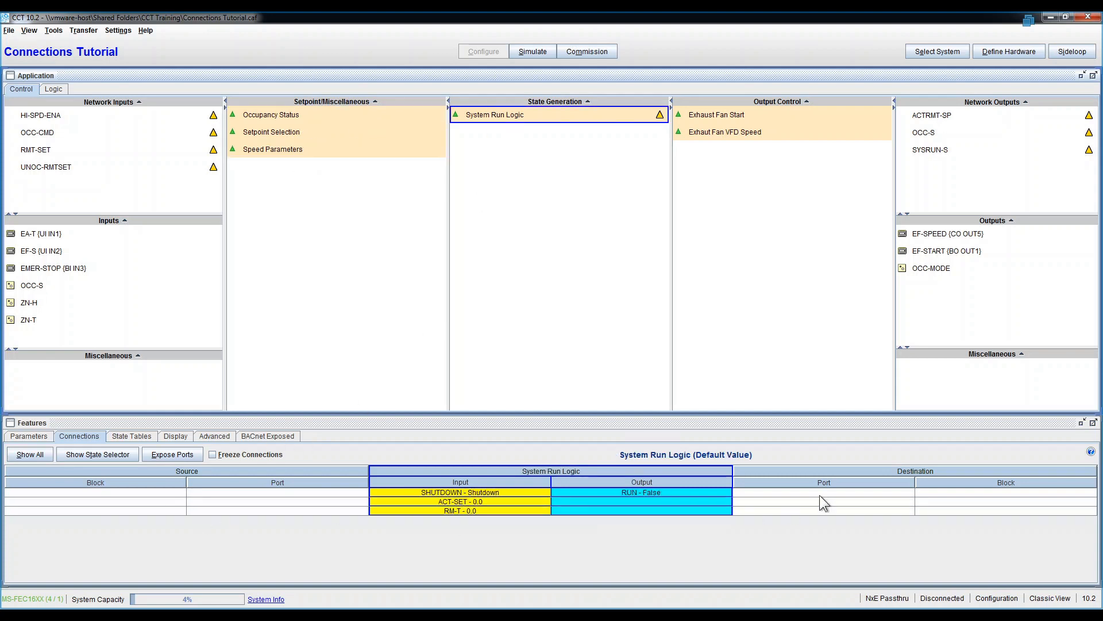
{"action": "left_click", "coordinate": [802, 114]}
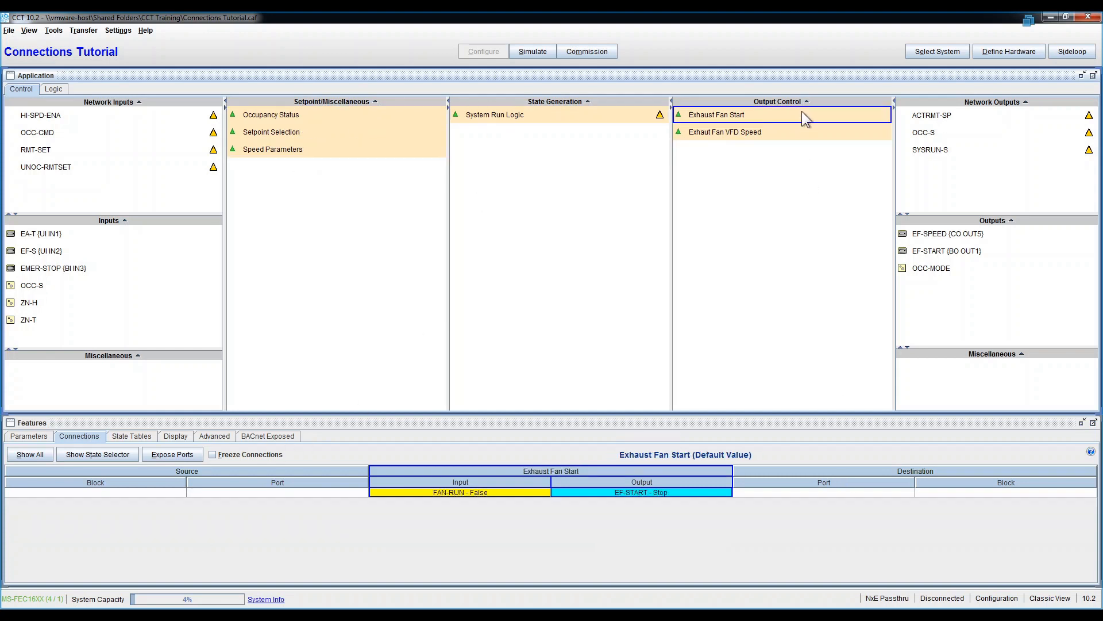
{"action": "left_click", "coordinate": [955, 116]}
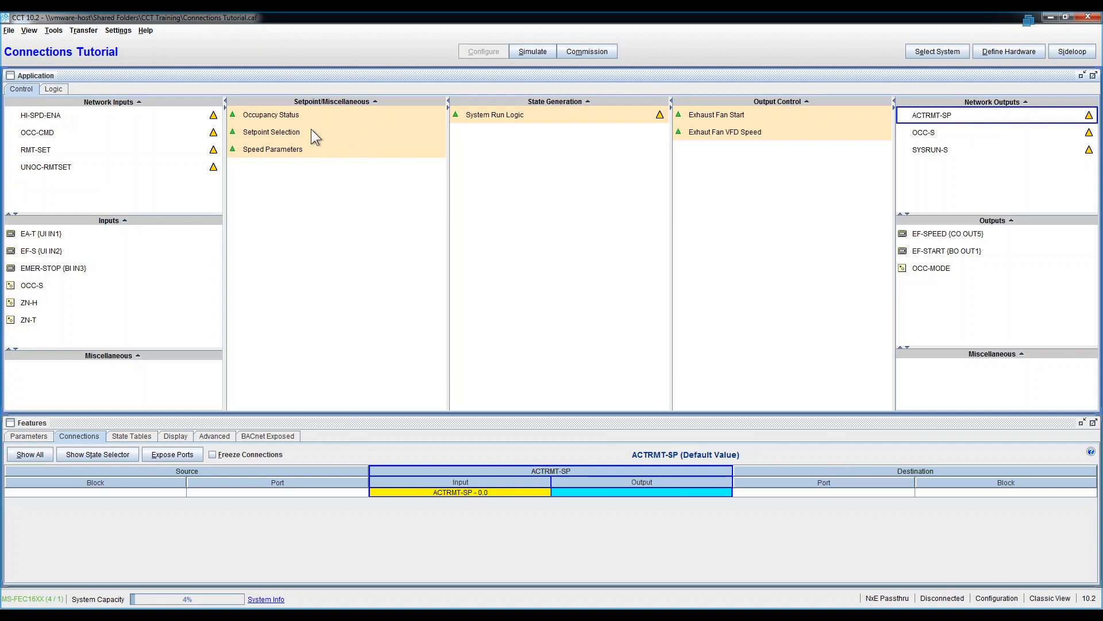
- Select Setpoint Selection and view the module types available for a new network input without adding one
{"action": "left_click", "coordinate": [311, 131]}
{"action": "left_click", "coordinate": [217, 102]}
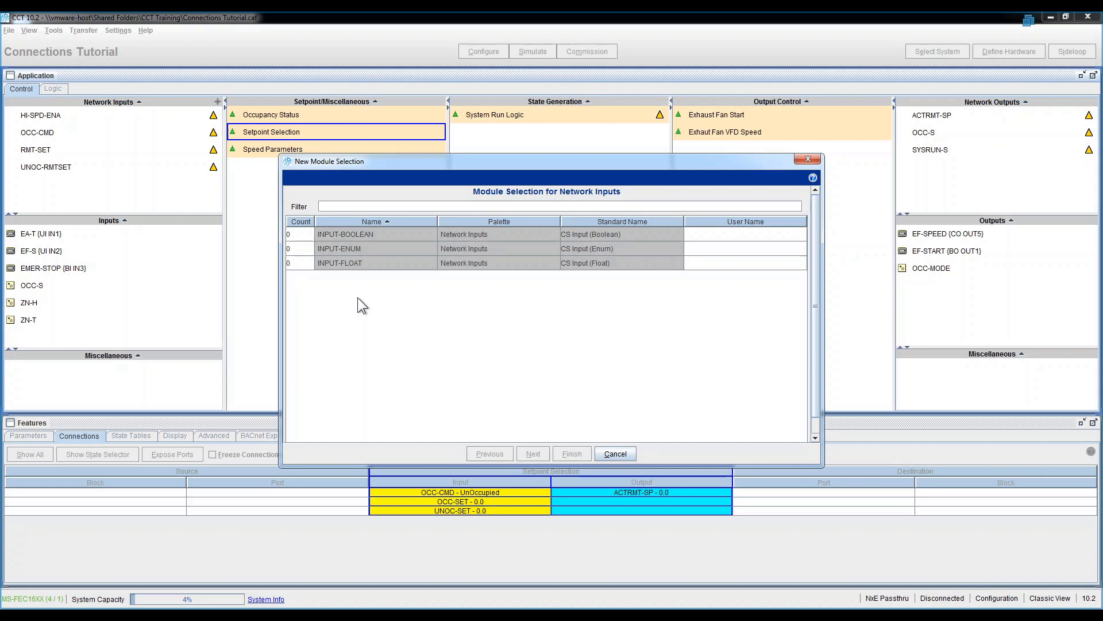
{"action": "key", "text": "Escape"}
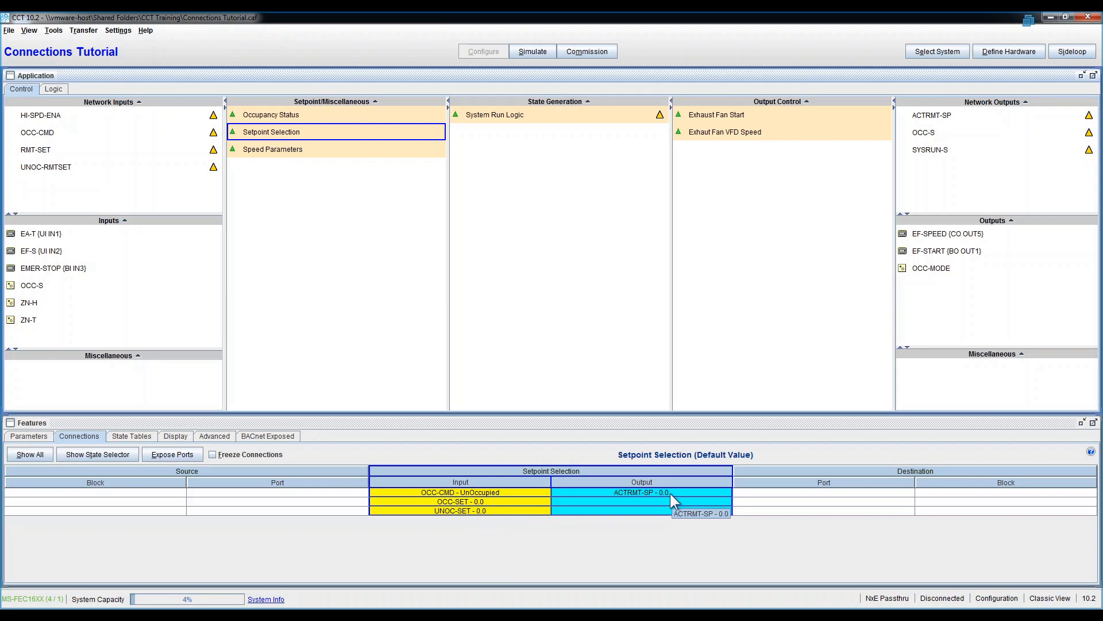
- Connect network input OCC-CMD to Setpoint Selection's OCC-CMD input from the Setpoint Selection side, and break that connection again
{"action": "right_click", "coordinate": [485, 493]}
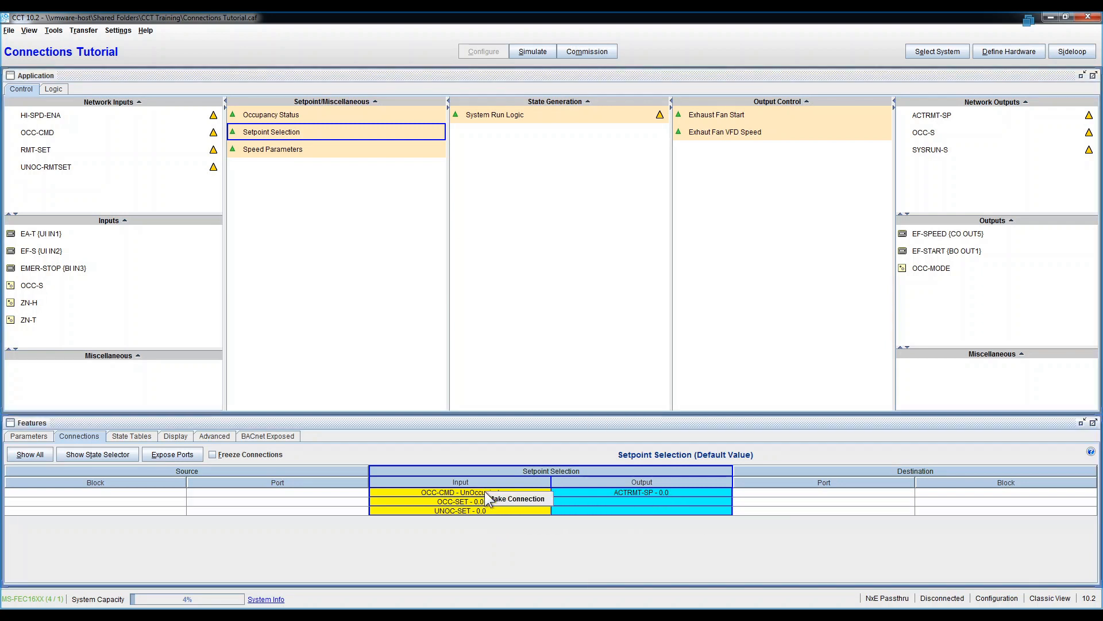
{"action": "left_click", "coordinate": [519, 498]}
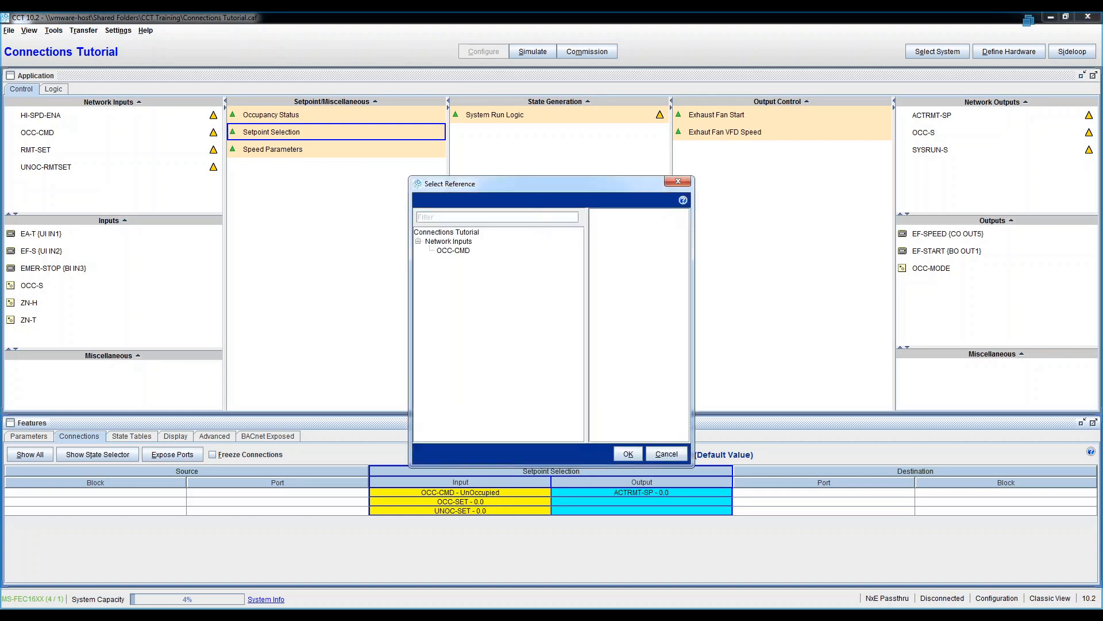
{"action": "left_click_drag", "start_coordinate": [543, 188], "coordinate": [511, 172]}
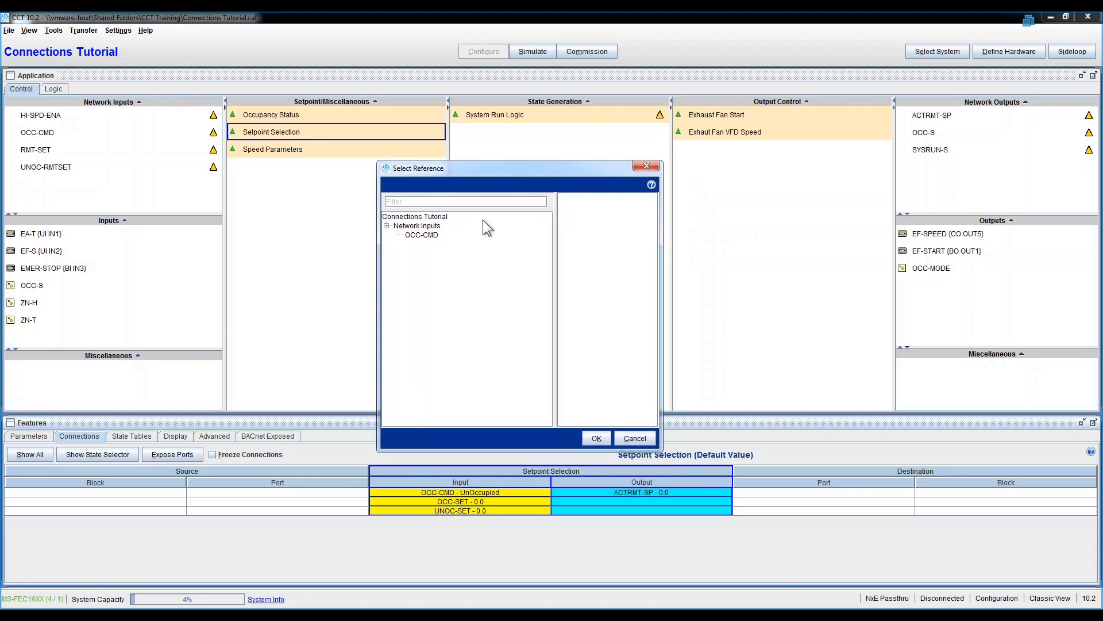
{"action": "left_click", "coordinate": [432, 226]}
{"action": "left_click", "coordinate": [423, 235]}
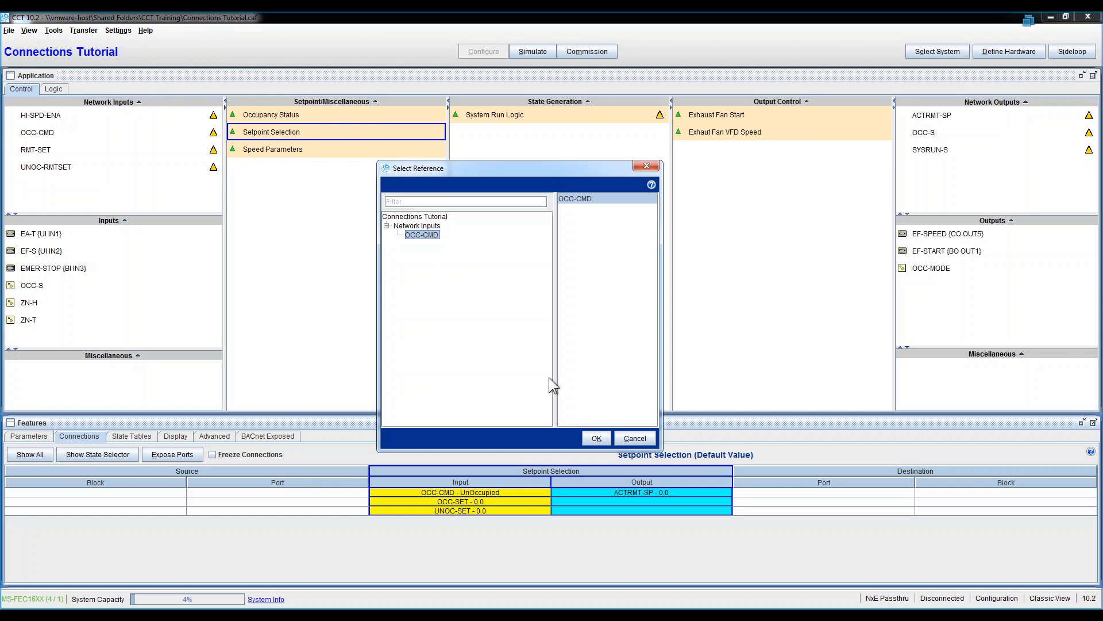
{"action": "left_click", "coordinate": [597, 438]}
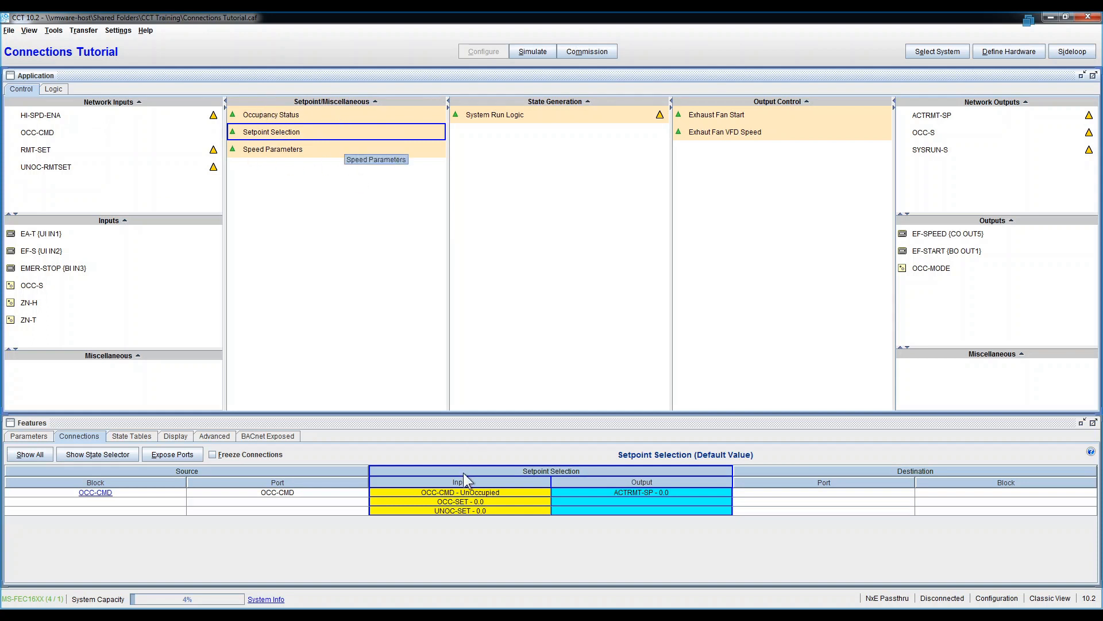
{"action": "right_click", "coordinate": [467, 491]}
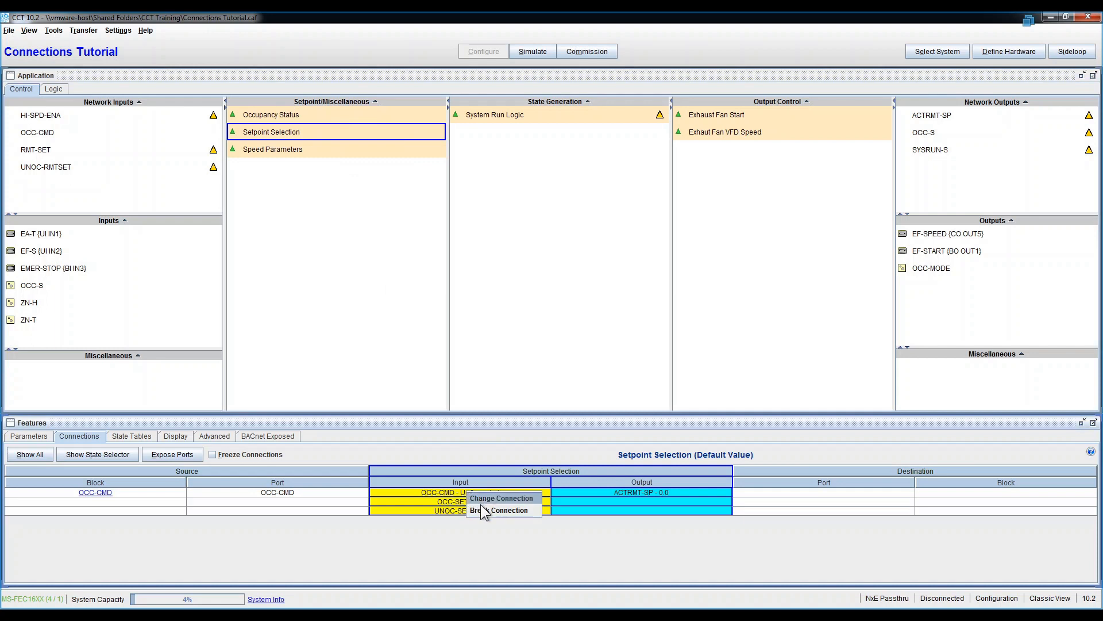
{"action": "left_click", "coordinate": [483, 509]}
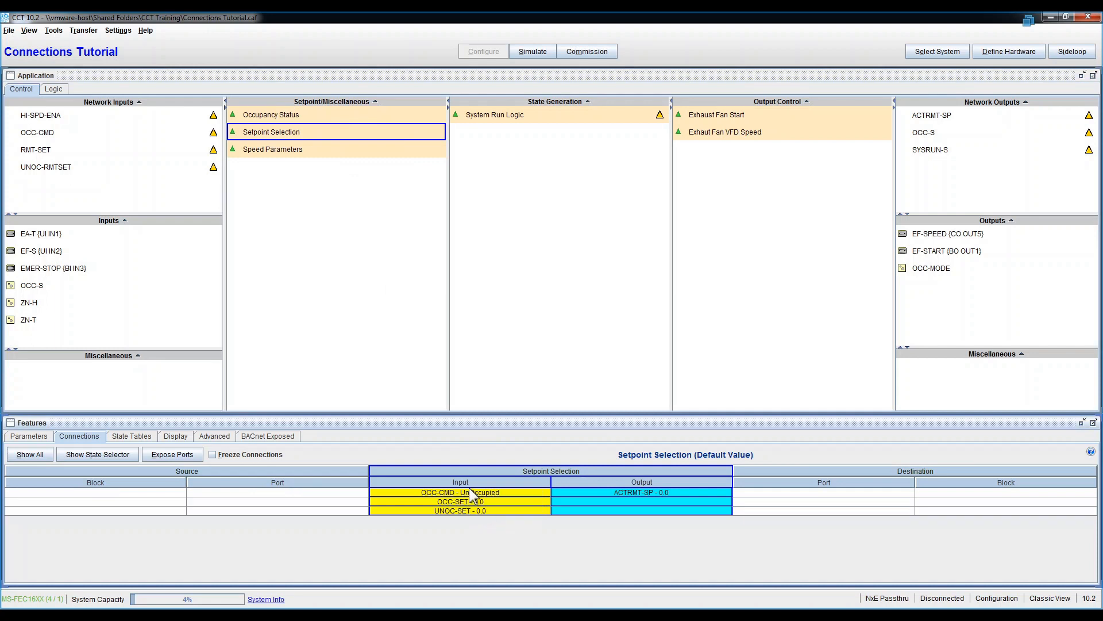
- Make a connection from the OCC-CMD network input's output to Setpoint Selection's OCC-CMD port and check it in Setpoint Selection
{"action": "left_click", "coordinate": [75, 132]}
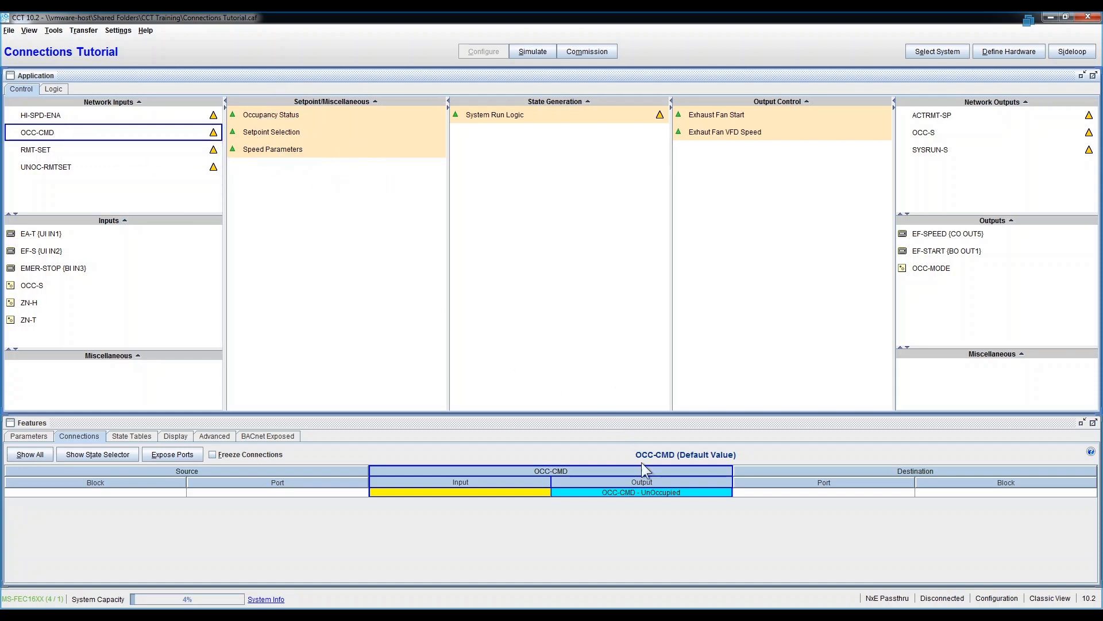
{"action": "right_click", "coordinate": [663, 492]}
{"action": "left_click", "coordinate": [689, 502]}
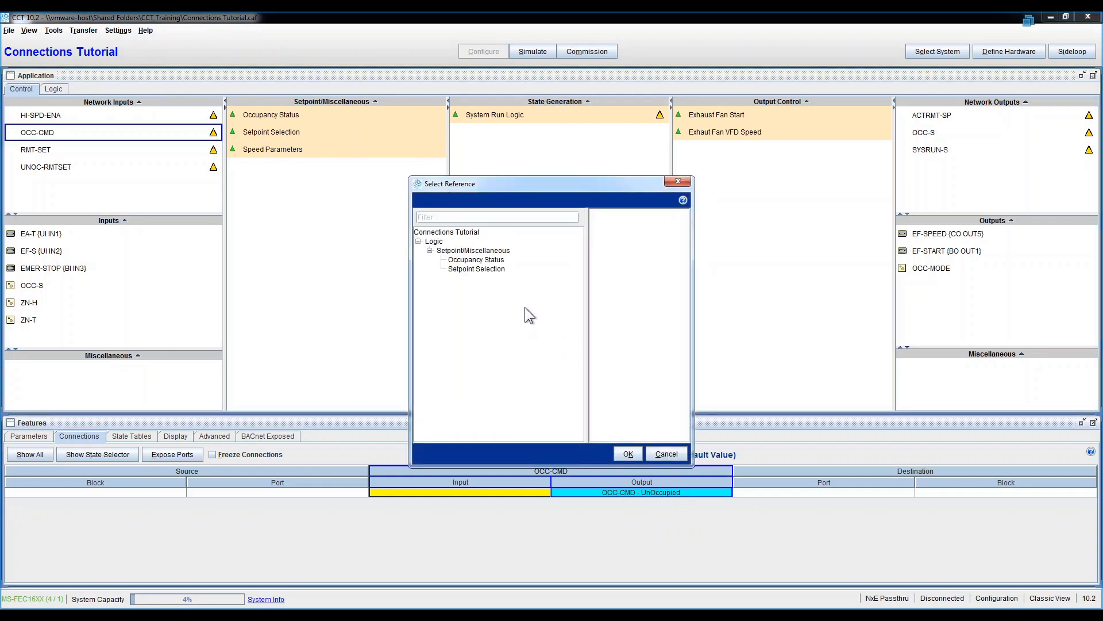
{"action": "left_click", "coordinate": [497, 260]}
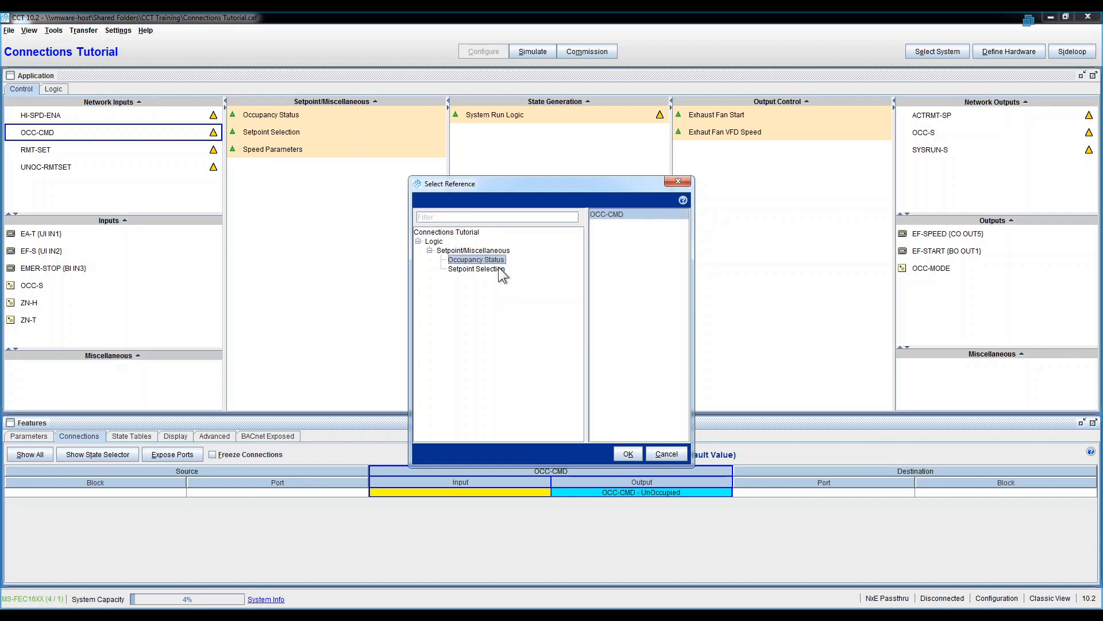
{"action": "left_click", "coordinate": [499, 268]}
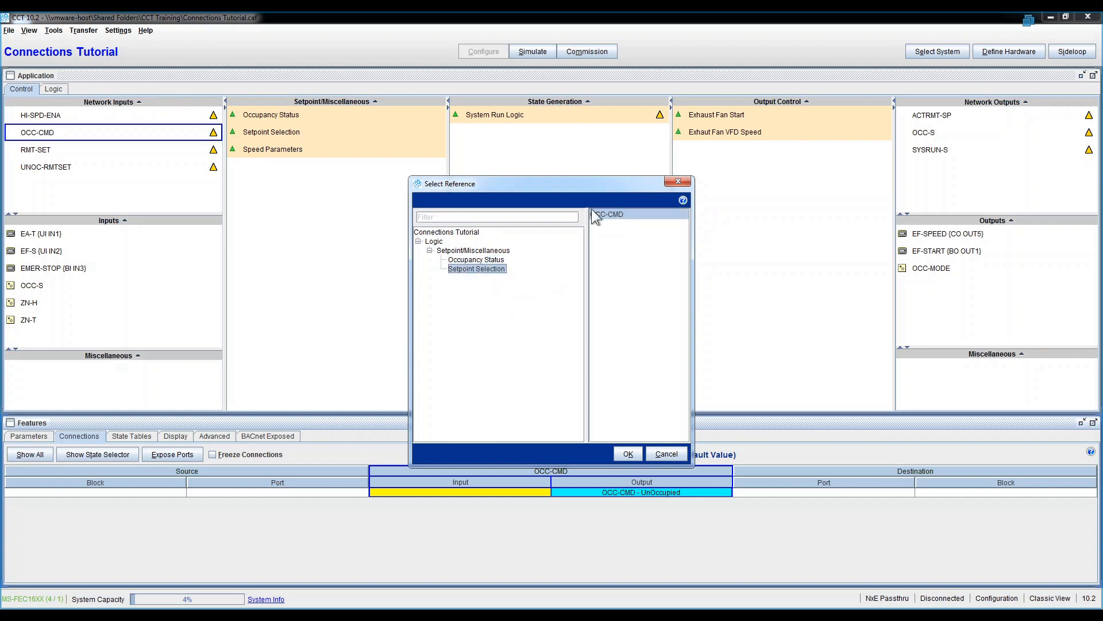
{"action": "left_click", "coordinate": [615, 212]}
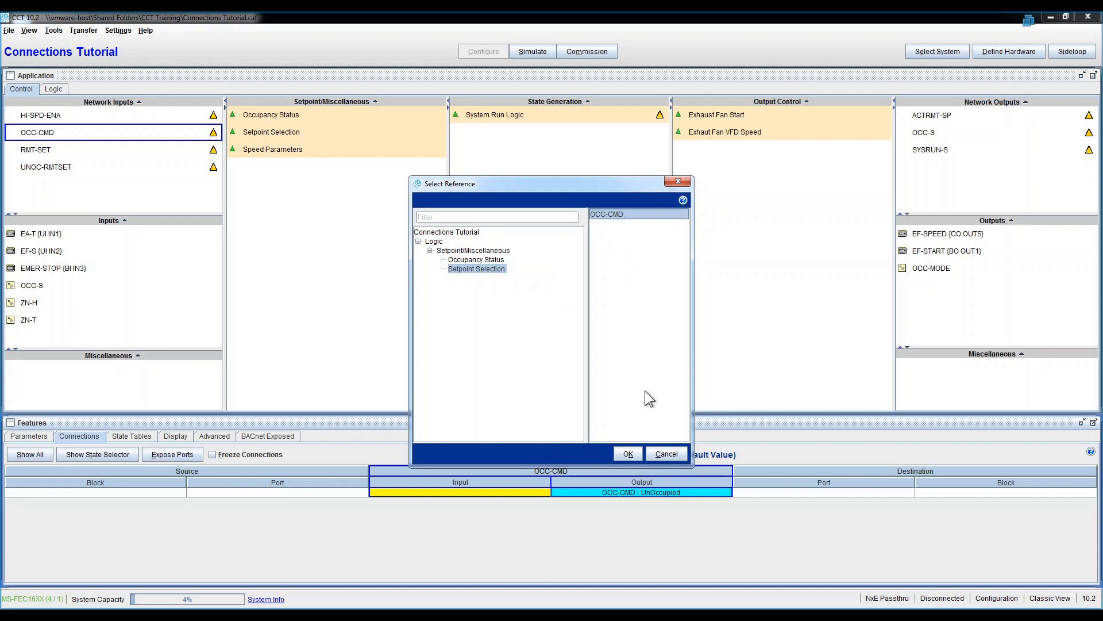
{"action": "left_click", "coordinate": [628, 453]}
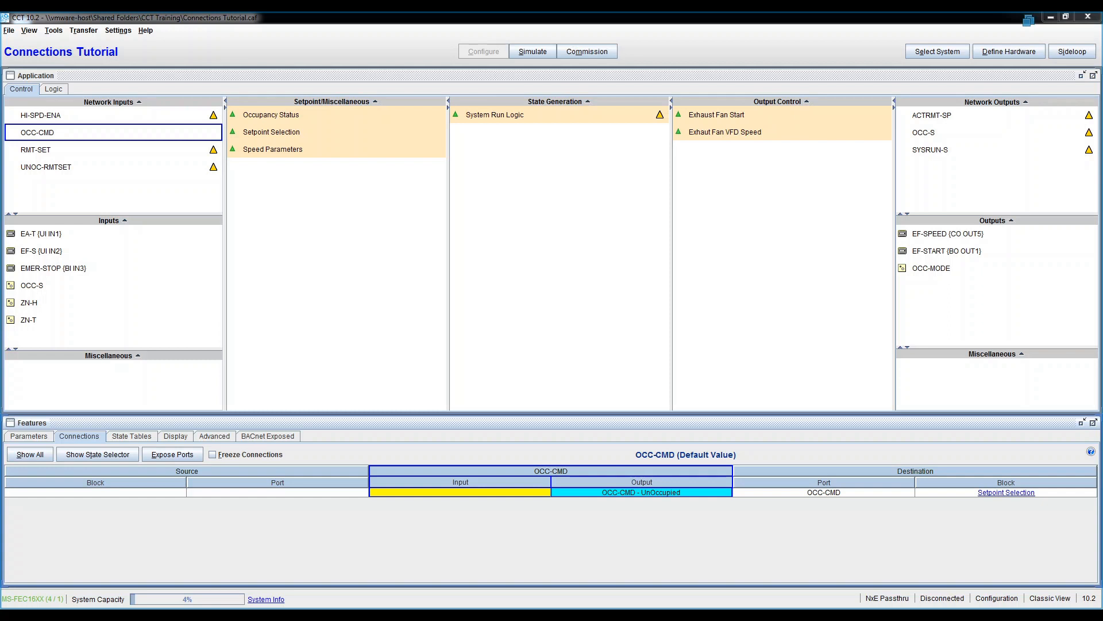
{"action": "left_click", "coordinate": [303, 133]}
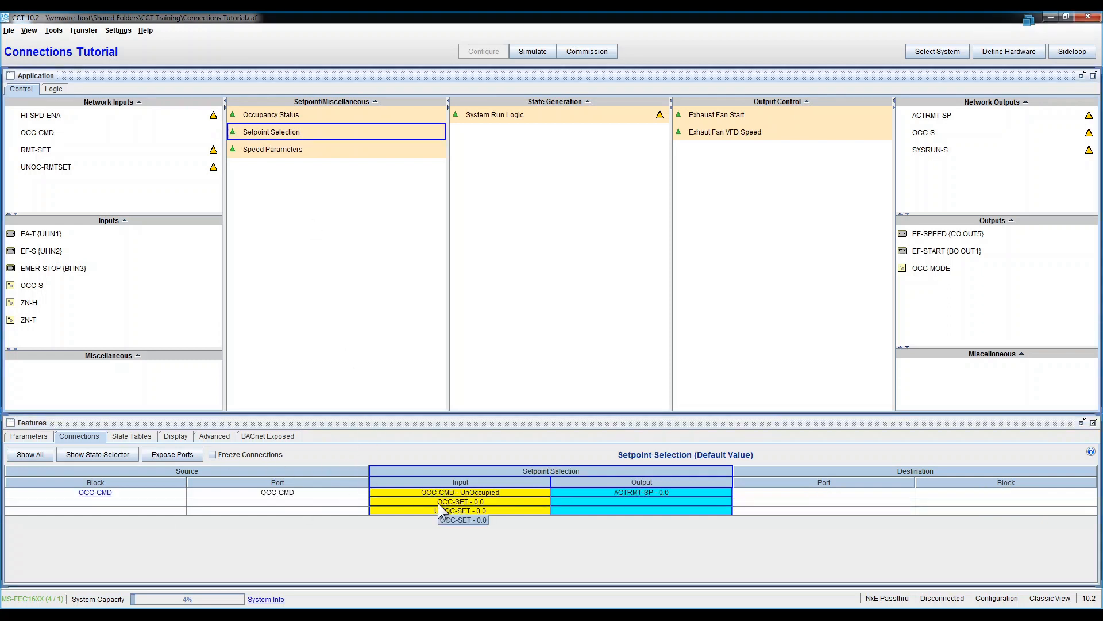
- Connect the OCC-CMD network input's output to the OCC-CMD port of Occupancy Status, working from the OCC-CMD side
{"action": "left_click_drag", "start_coordinate": [55, 130], "coordinate": [53, 134]}
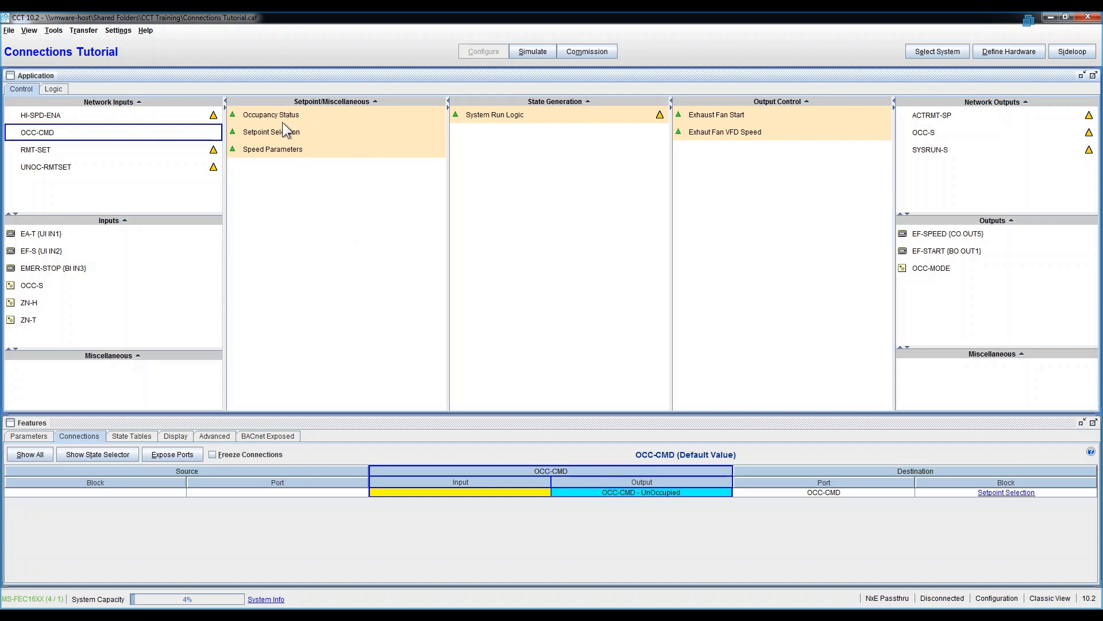
{"action": "right_click", "coordinate": [629, 492]}
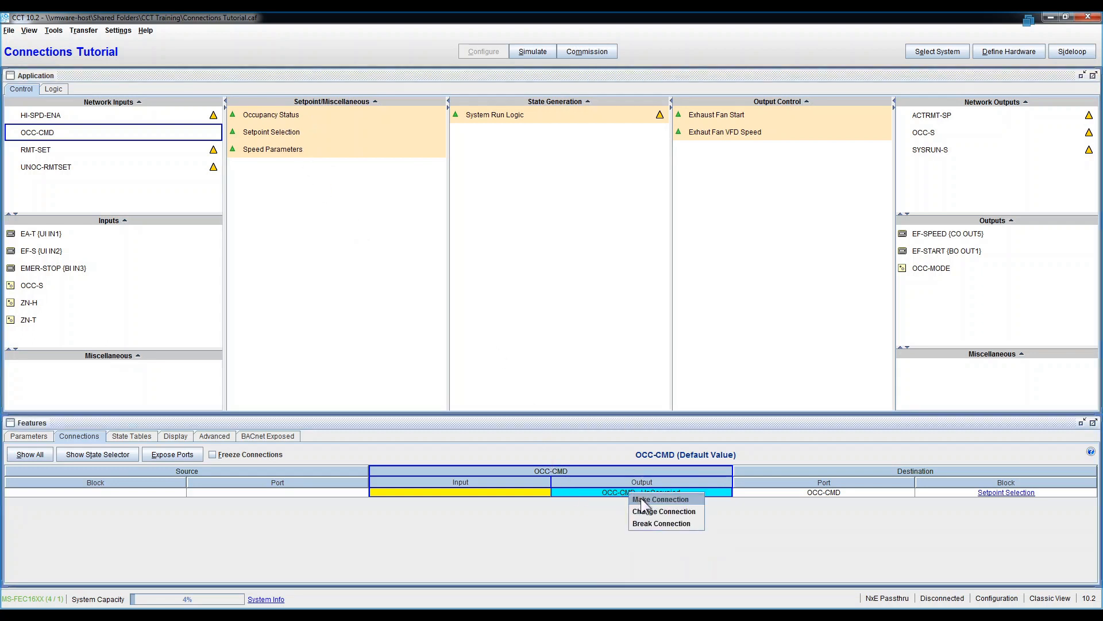
{"action": "left_click", "coordinate": [660, 500]}
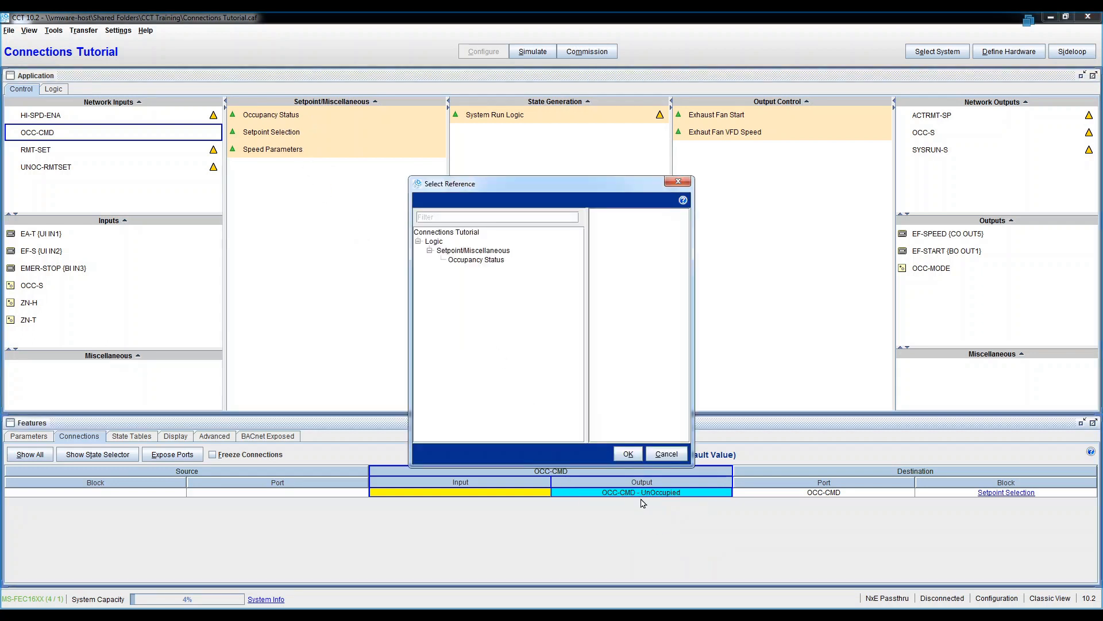
{"action": "left_click", "coordinate": [480, 261]}
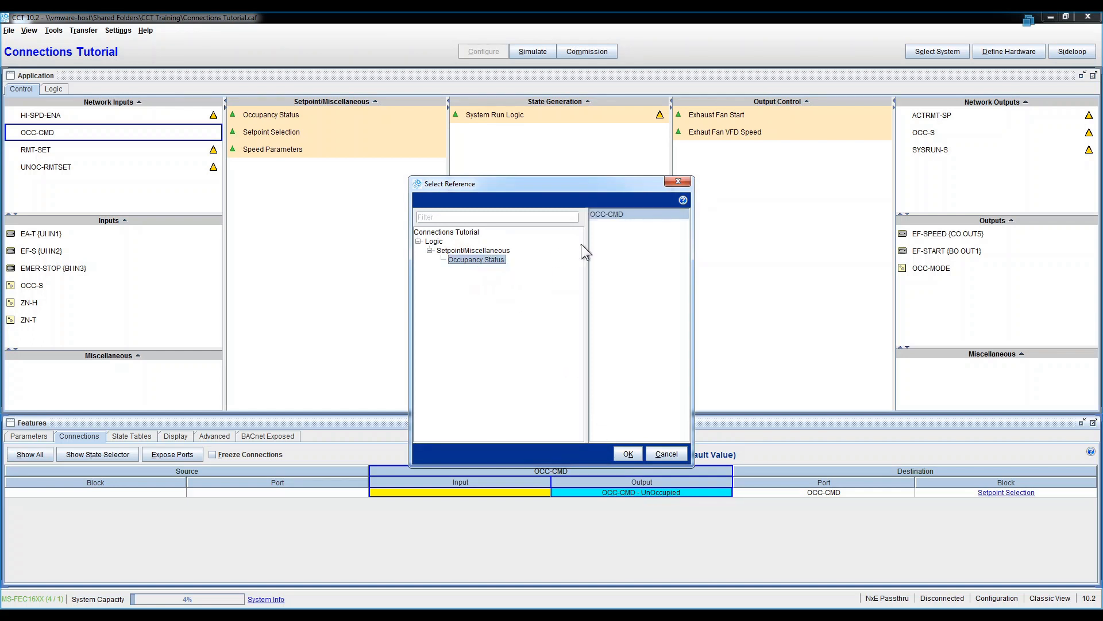
{"action": "left_click", "coordinate": [618, 213]}
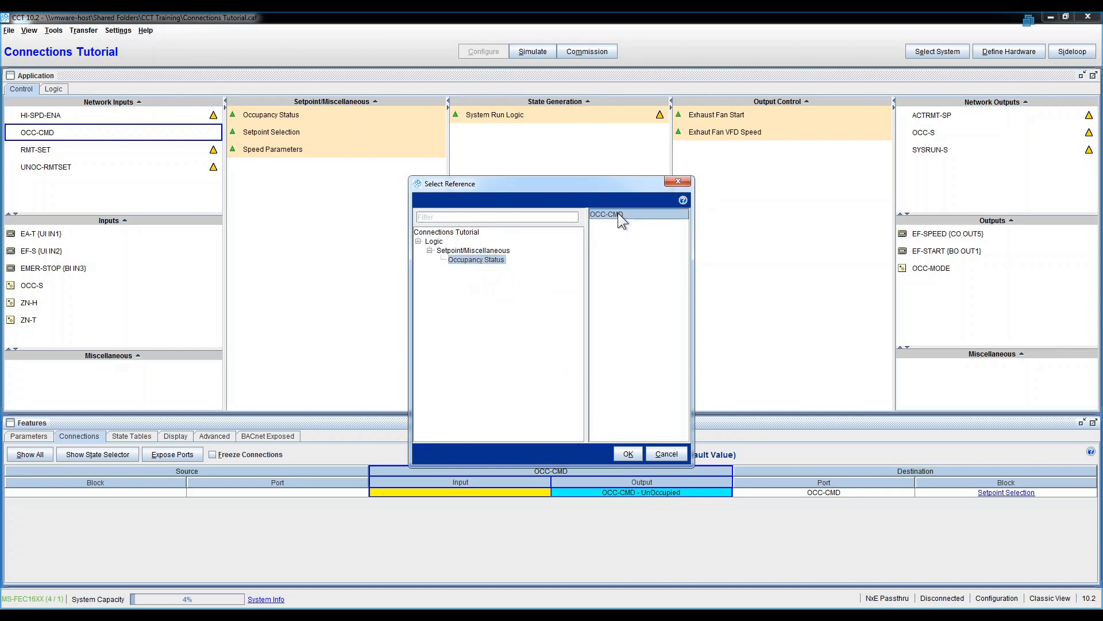
{"action": "left_click", "coordinate": [635, 453]}
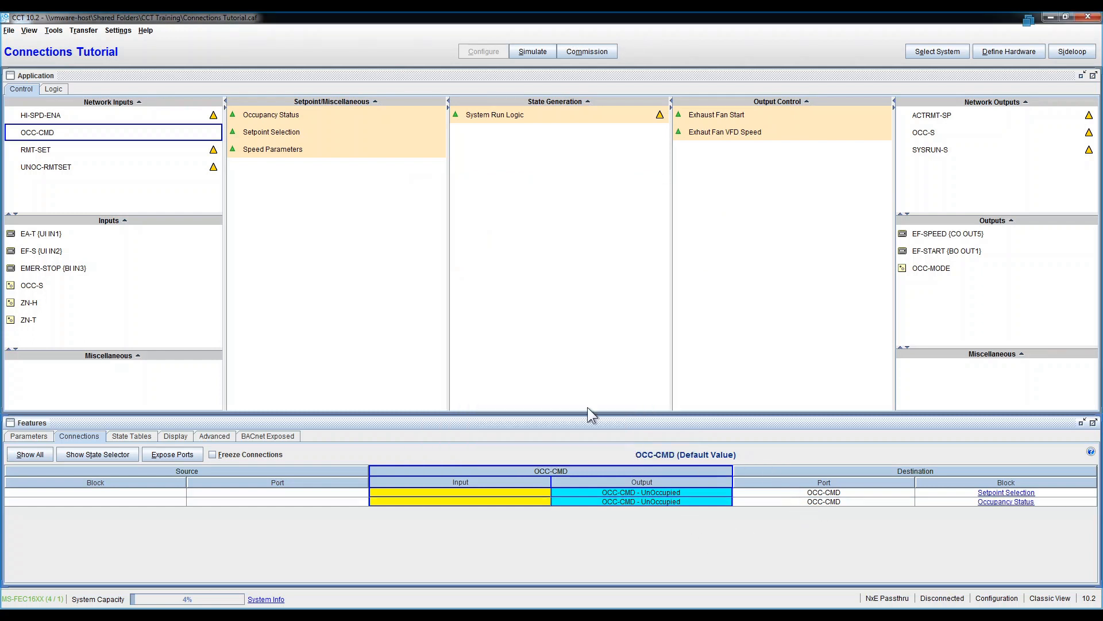
- Try to make one more connection from the OCC-CMD network input's output
{"action": "right_click", "coordinate": [638, 502]}
{"action": "left_click", "coordinate": [651, 509]}
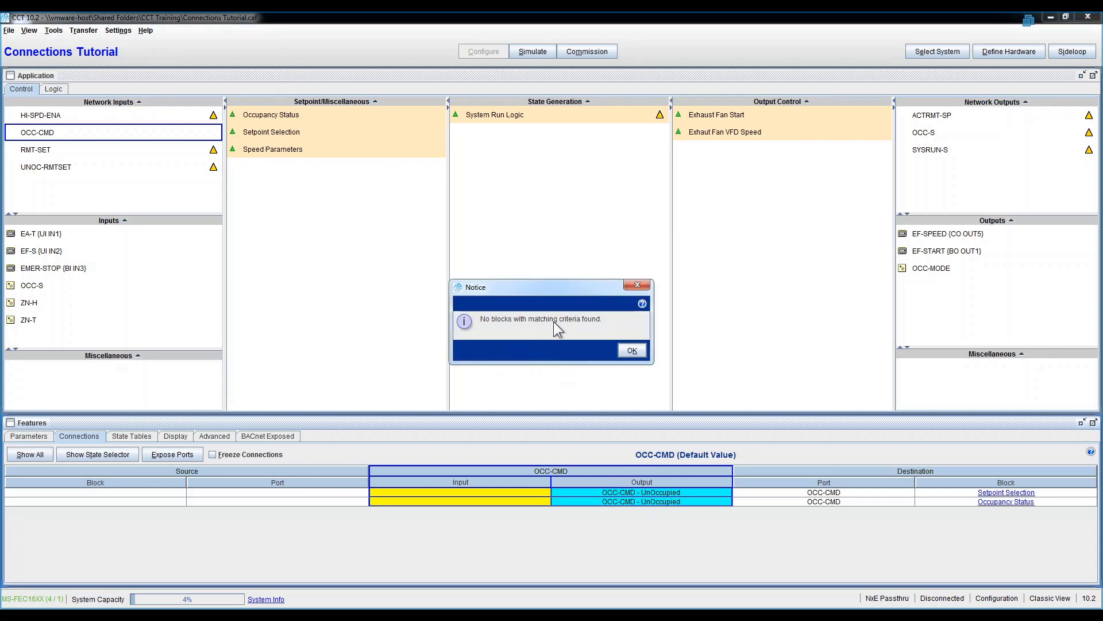
{"action": "left_click", "coordinate": [632, 350]}
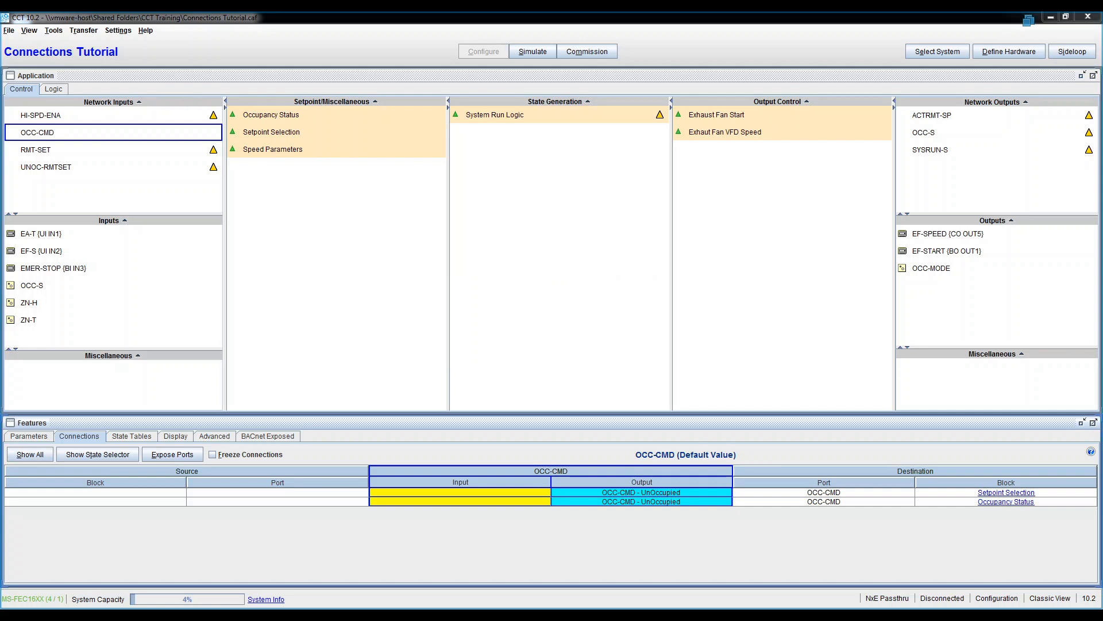
- Connect the RMT-SET network input to Setpoint Selection's OCC-SET input, working from the Setpoint Selection side
{"action": "left_click", "coordinate": [318, 133]}
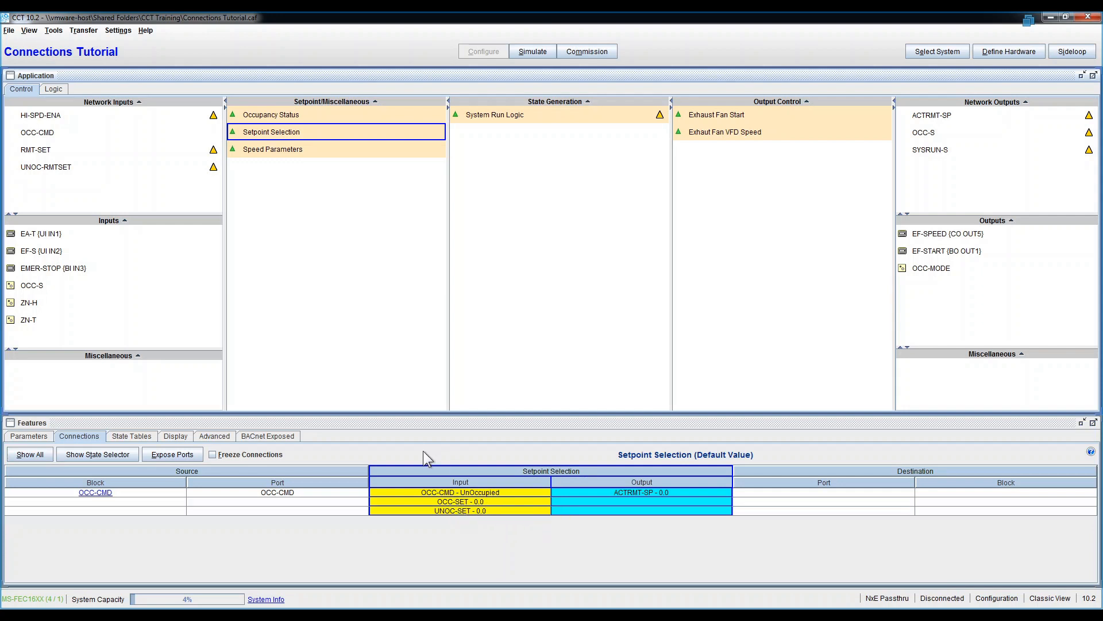
{"action": "right_click", "coordinate": [459, 501]}
{"action": "left_click", "coordinate": [486, 508]}
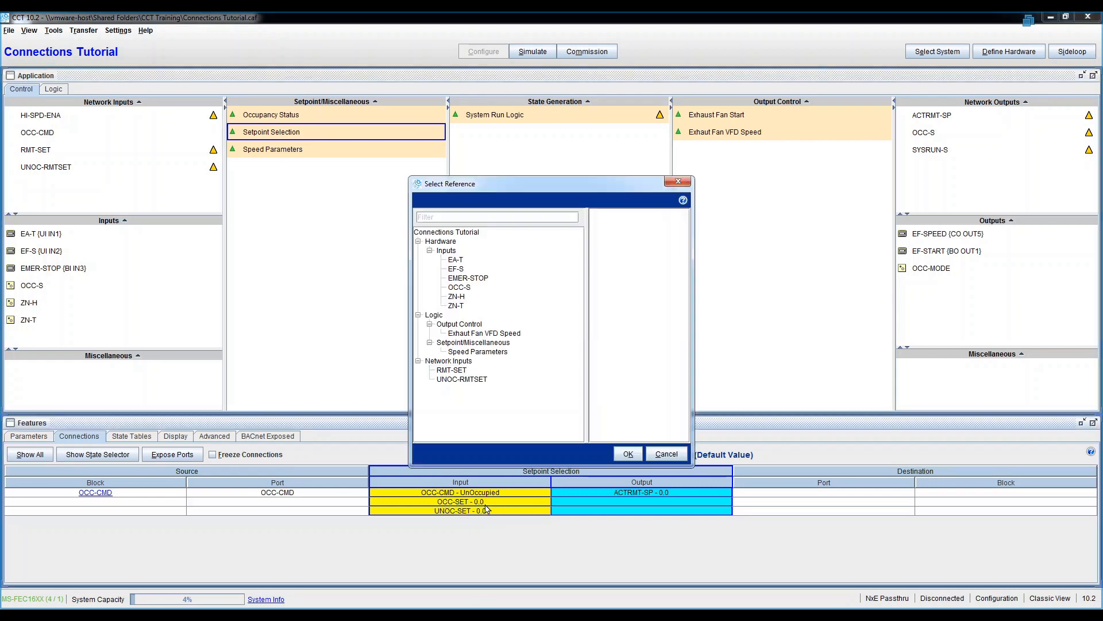
{"action": "left_click_drag", "start_coordinate": [505, 187], "coordinate": [432, 175]}
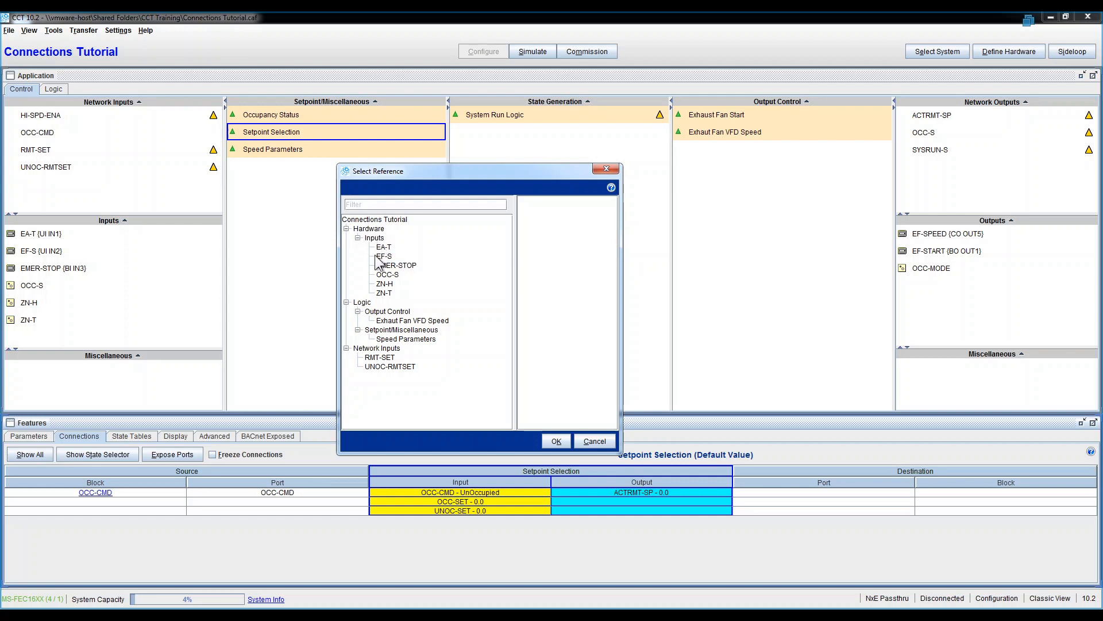
{"action": "left_click", "coordinate": [390, 358]}
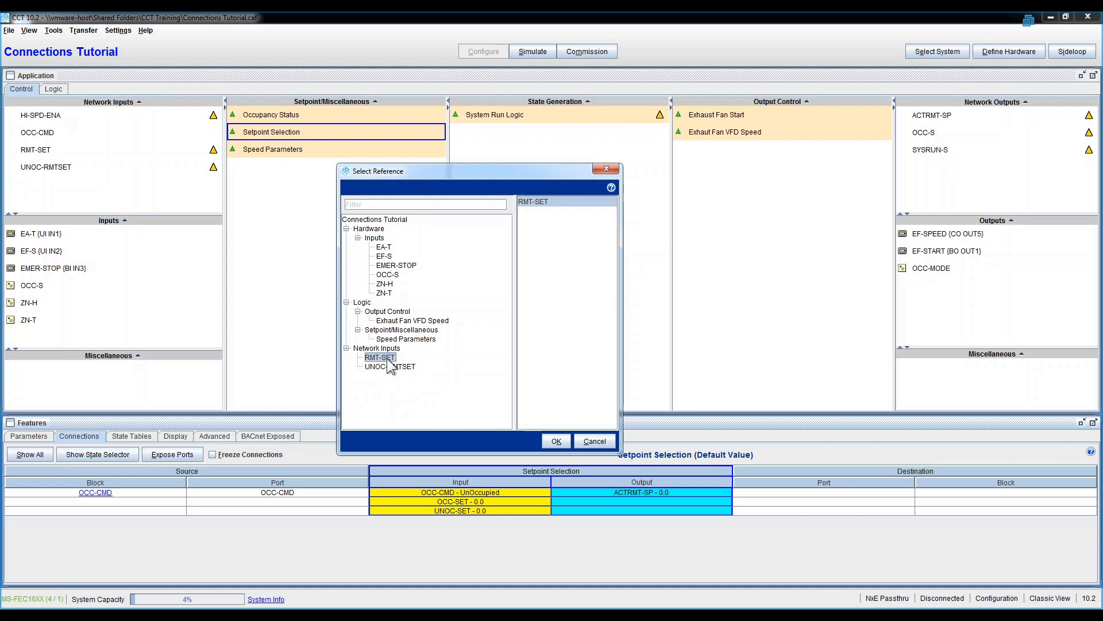
{"action": "left_click", "coordinate": [543, 201]}
{"action": "left_click", "coordinate": [562, 438]}
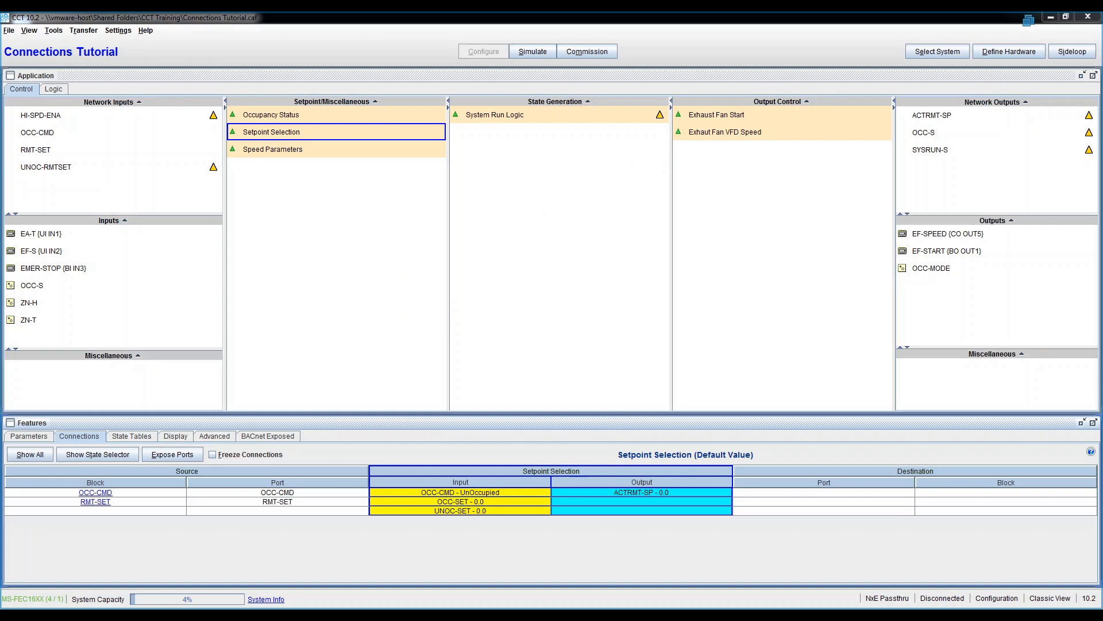
- Connect the UNOC-RMTSET network input to Setpoint Selection's UNOC-SET input, filtering the reference list by "un"
{"action": "right_click", "coordinate": [458, 511]}
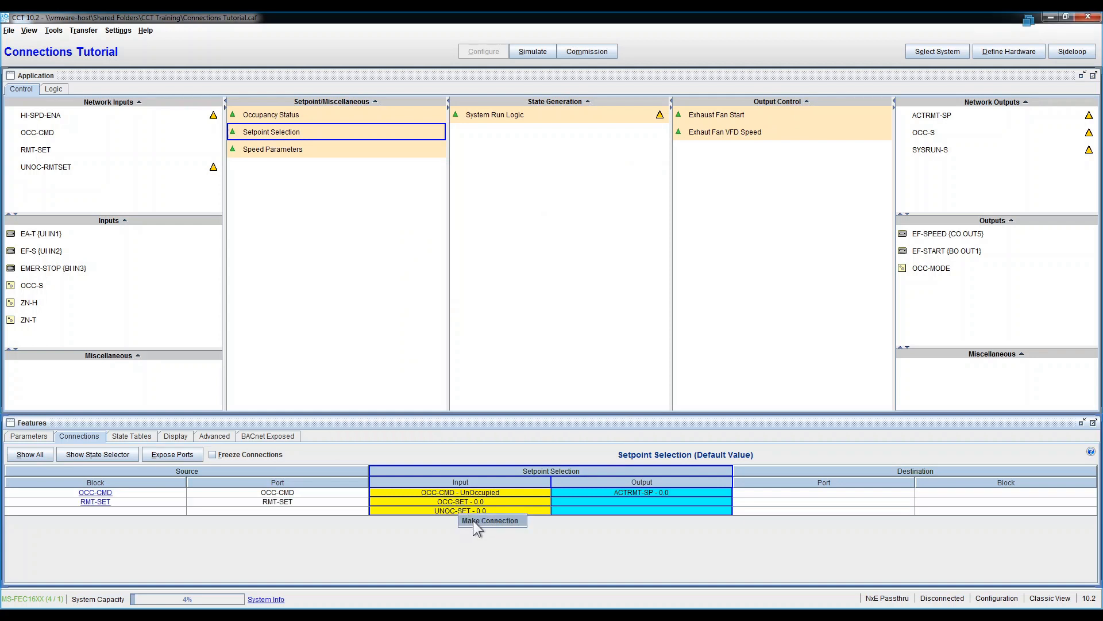
{"action": "left_click", "coordinate": [485, 520]}
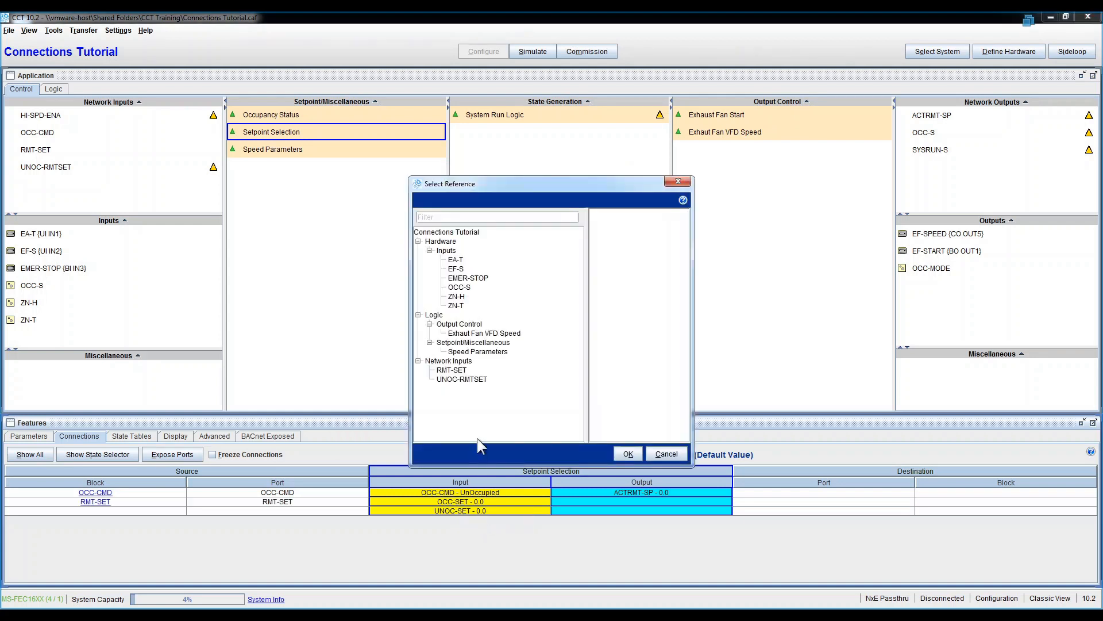
{"action": "left_click", "coordinate": [464, 379]}
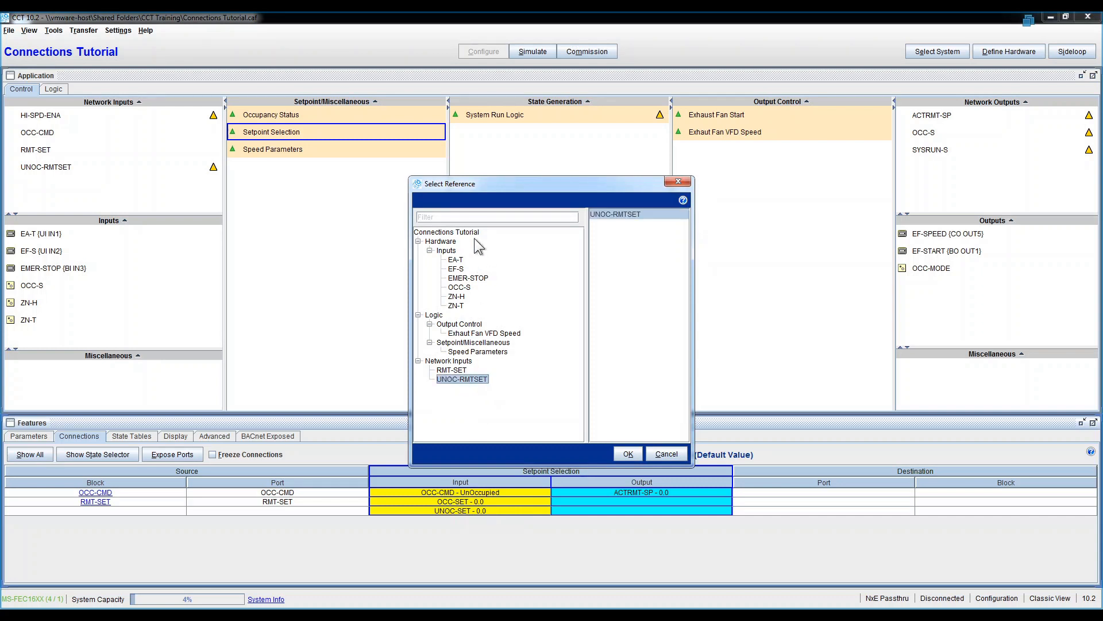
{"action": "left_click", "coordinate": [476, 216]}
{"action": "type", "text": "nu"}
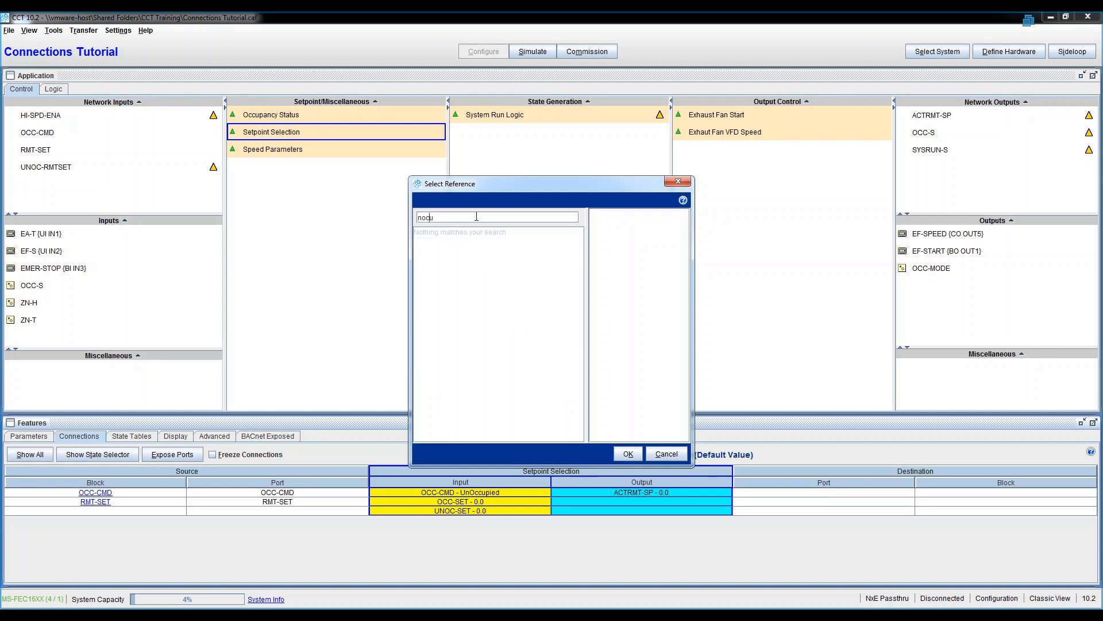
{"action": "key", "text": "BackSpace"}
{"action": "key", "text": "BackSpace"}
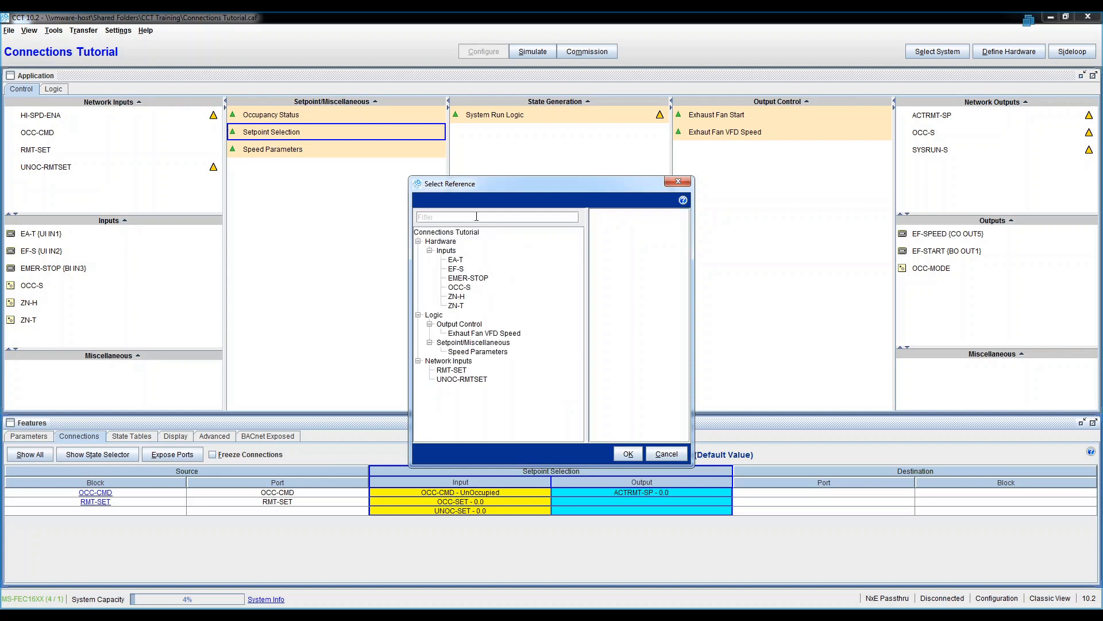
{"action": "type", "text": "un"}
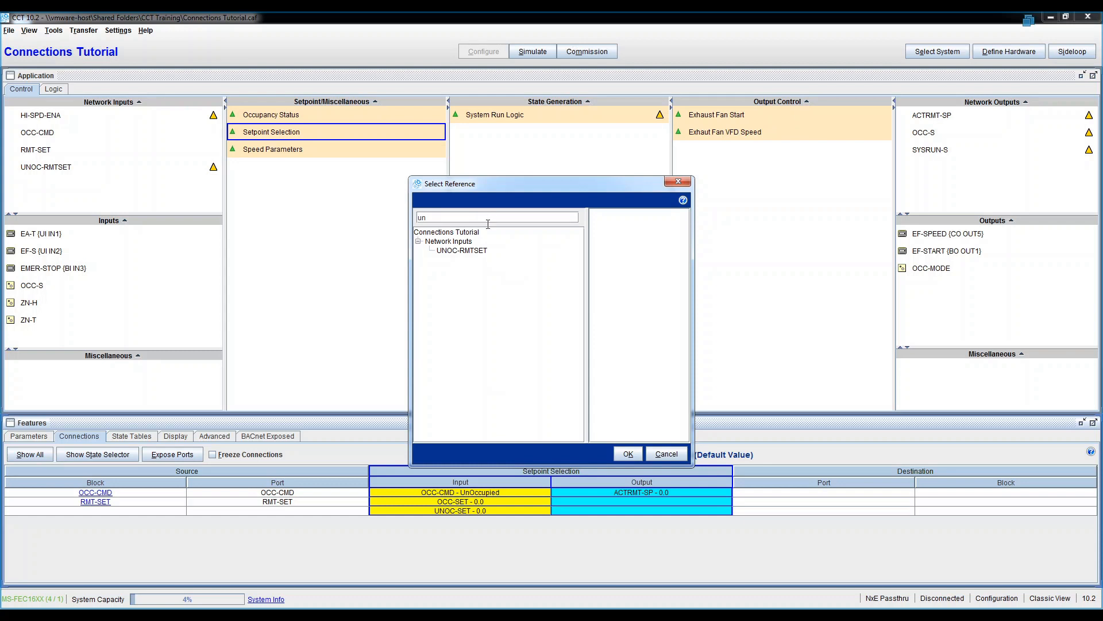
{"action": "left_click", "coordinate": [478, 252]}
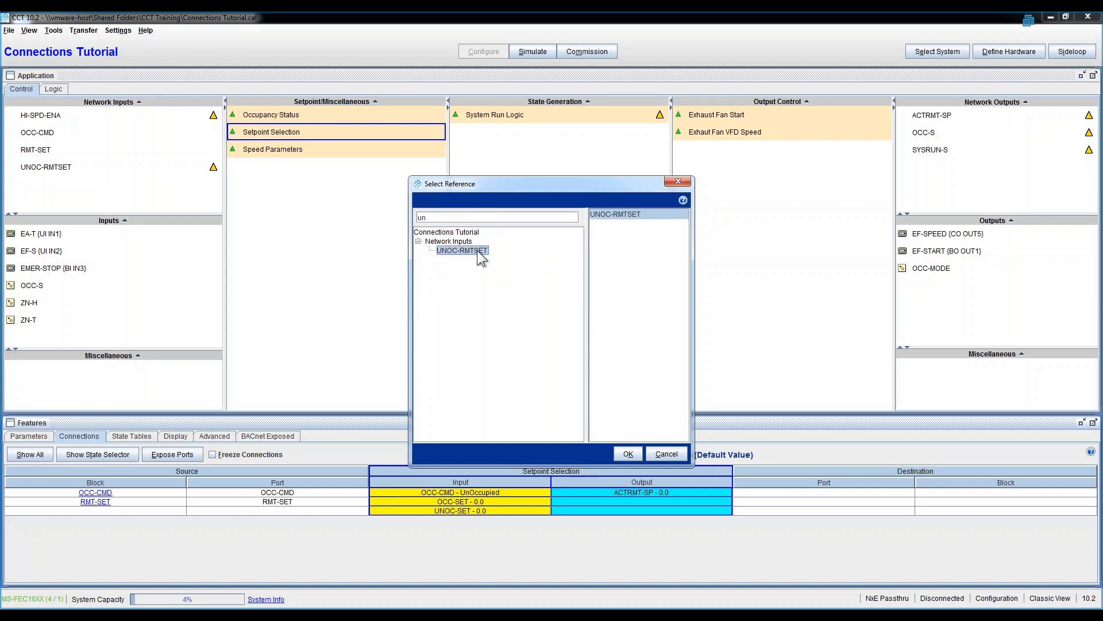
{"action": "left_click", "coordinate": [628, 454]}
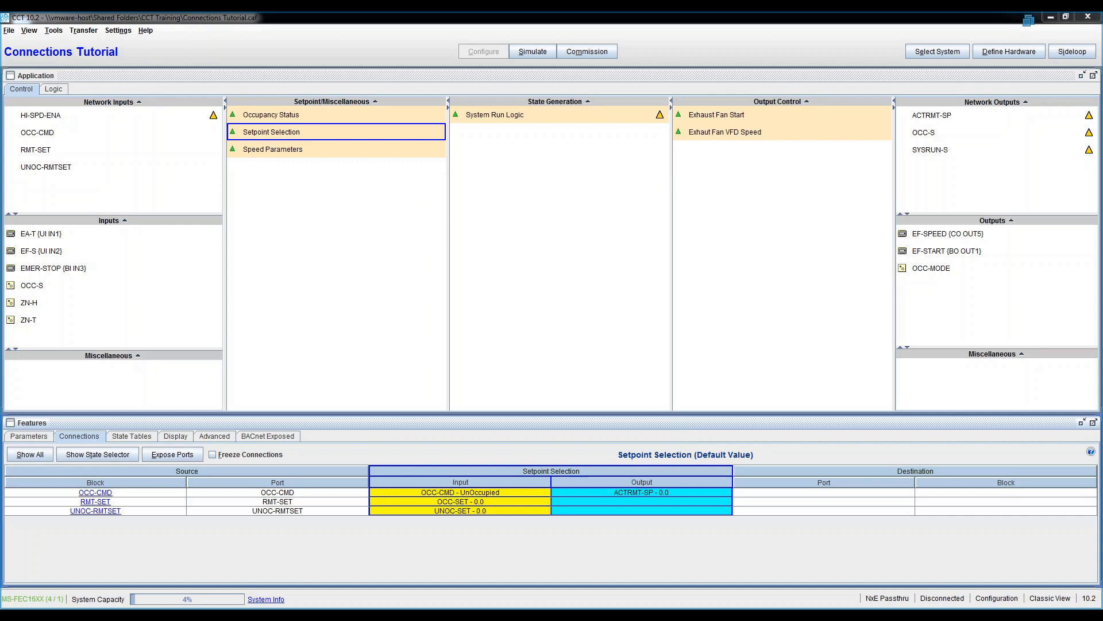
- Connect Setpoint Selection's ACTRMT-SP output to the ACTRMT-SP network output
{"action": "right_click", "coordinate": [642, 492]}
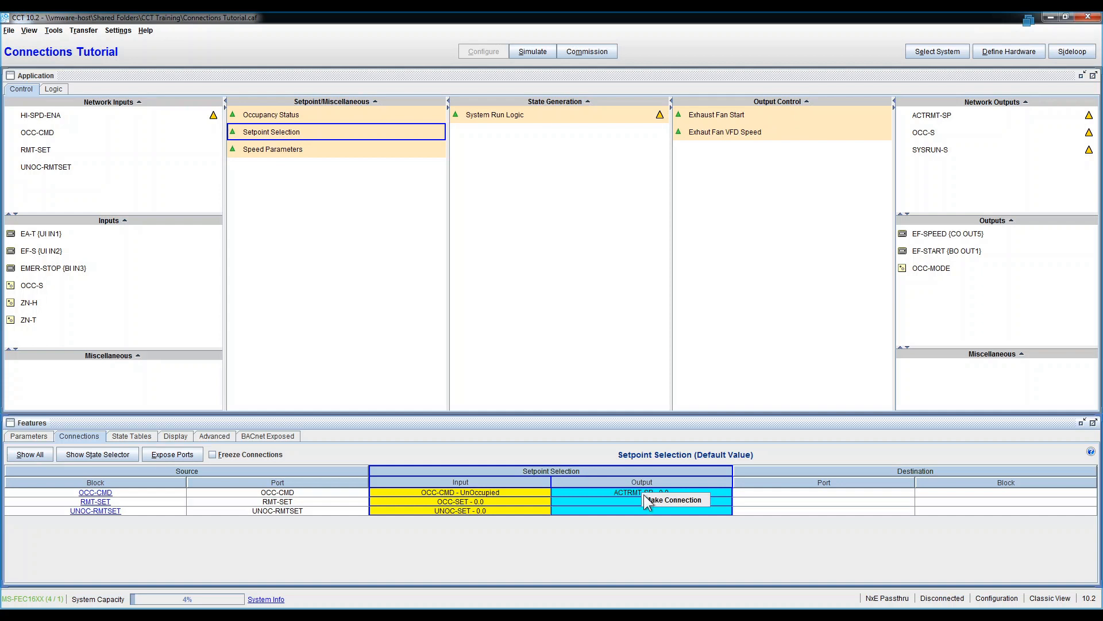
{"action": "left_click", "coordinate": [660, 499]}
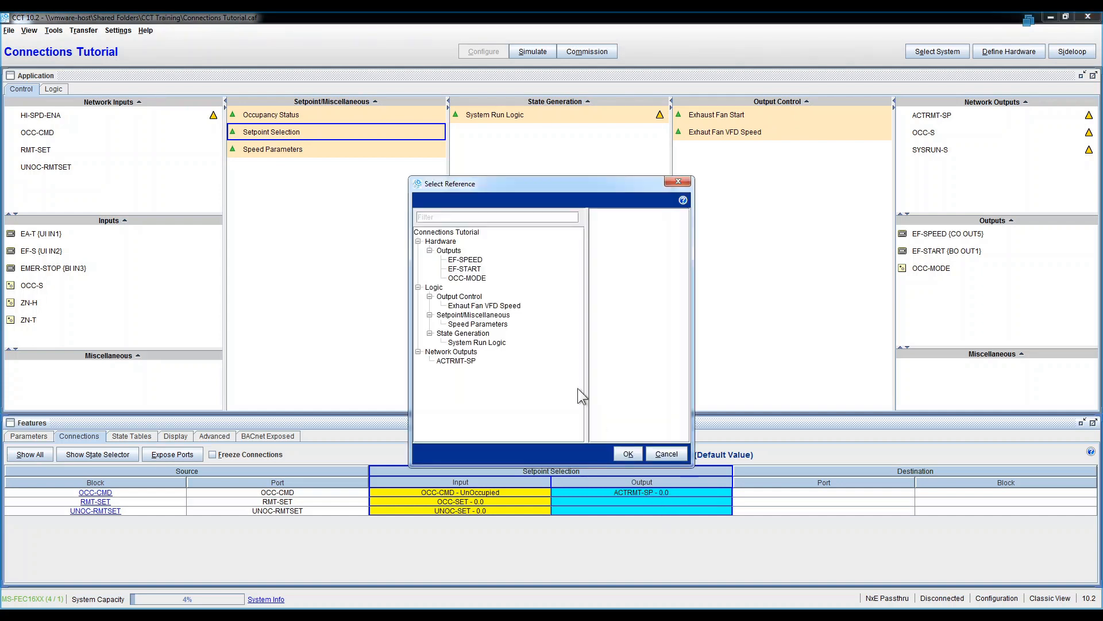
{"action": "left_click_drag", "start_coordinate": [546, 184], "coordinate": [492, 139]}
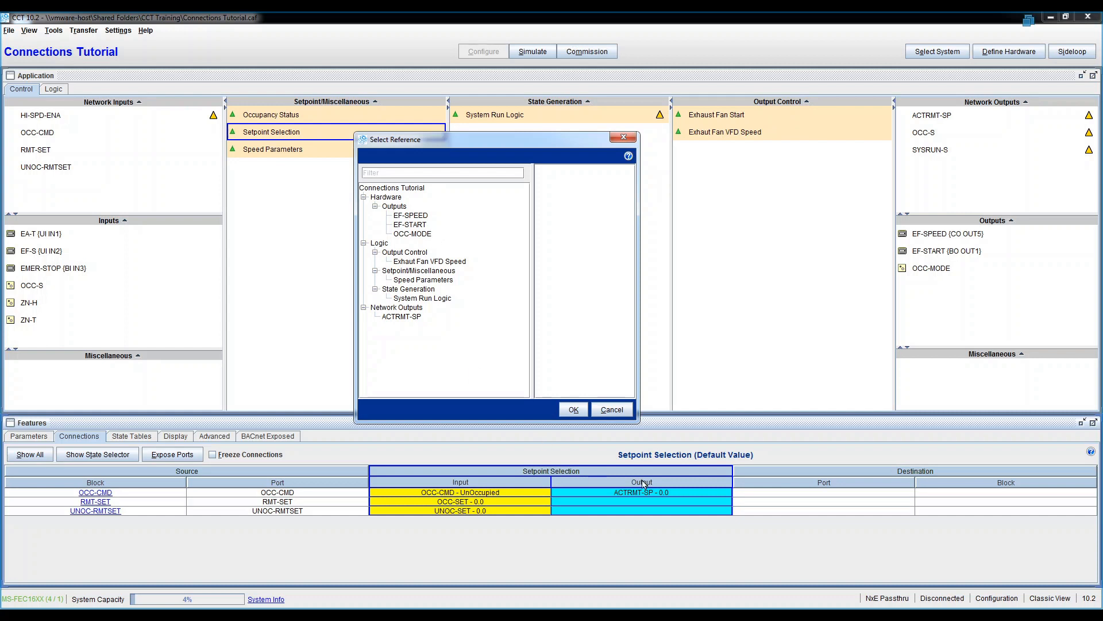
{"action": "left_click", "coordinate": [414, 318]}
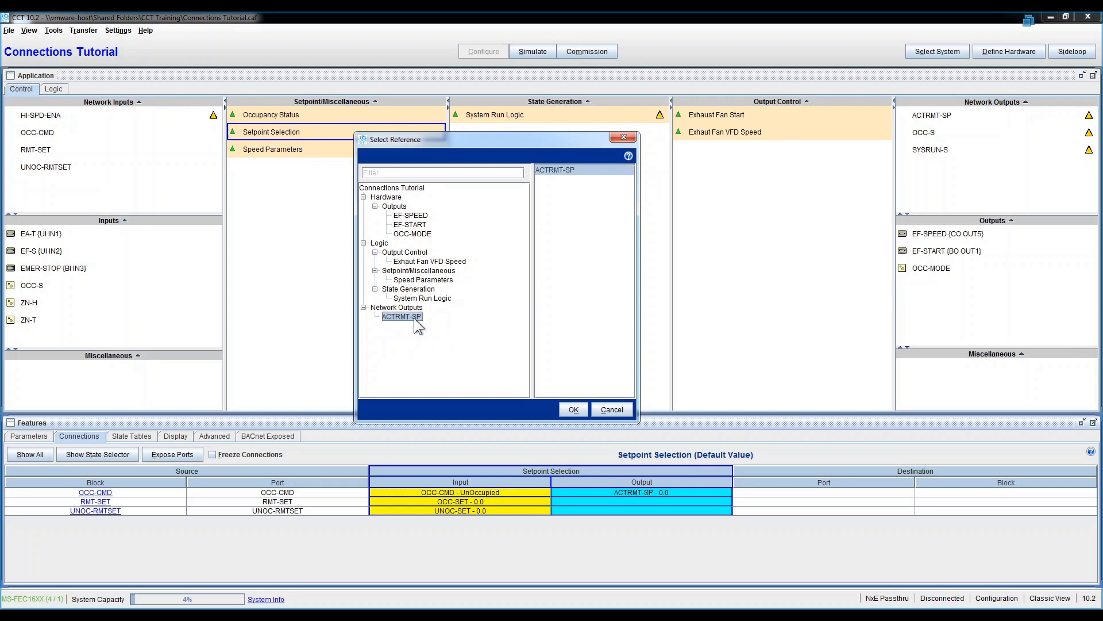
{"action": "left_click", "coordinate": [561, 171]}
{"action": "left_click", "coordinate": [574, 410]}
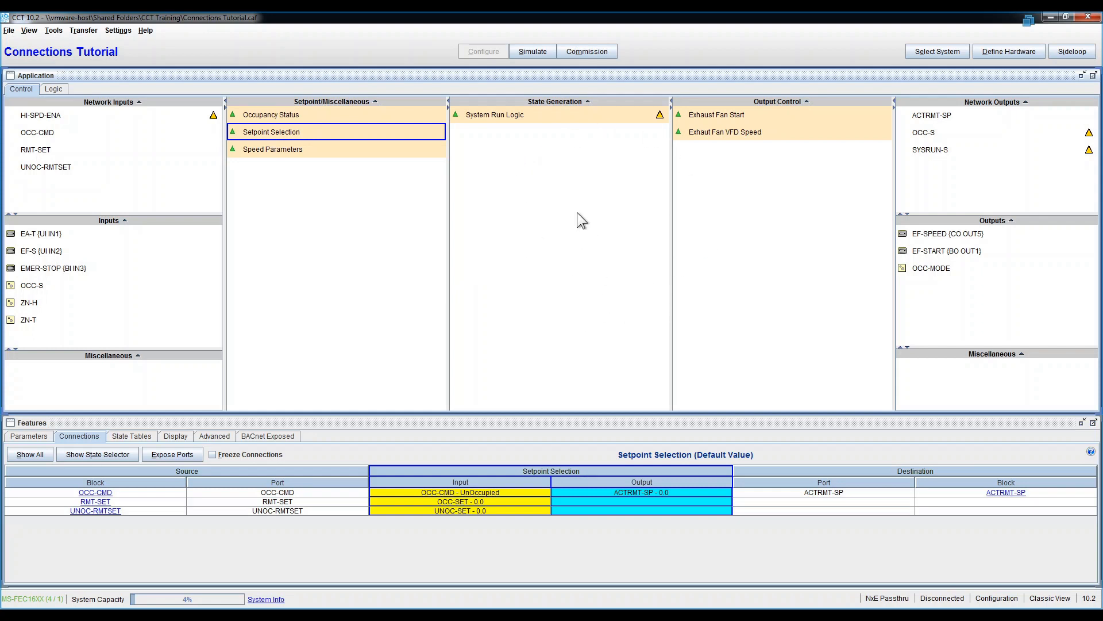
- Connect System Run Logic's ACT-SET input to Setpoint Selection's ACTRMT-SP output from the System Run Logic side, and break that connection again
{"action": "left_click", "coordinate": [519, 117]}
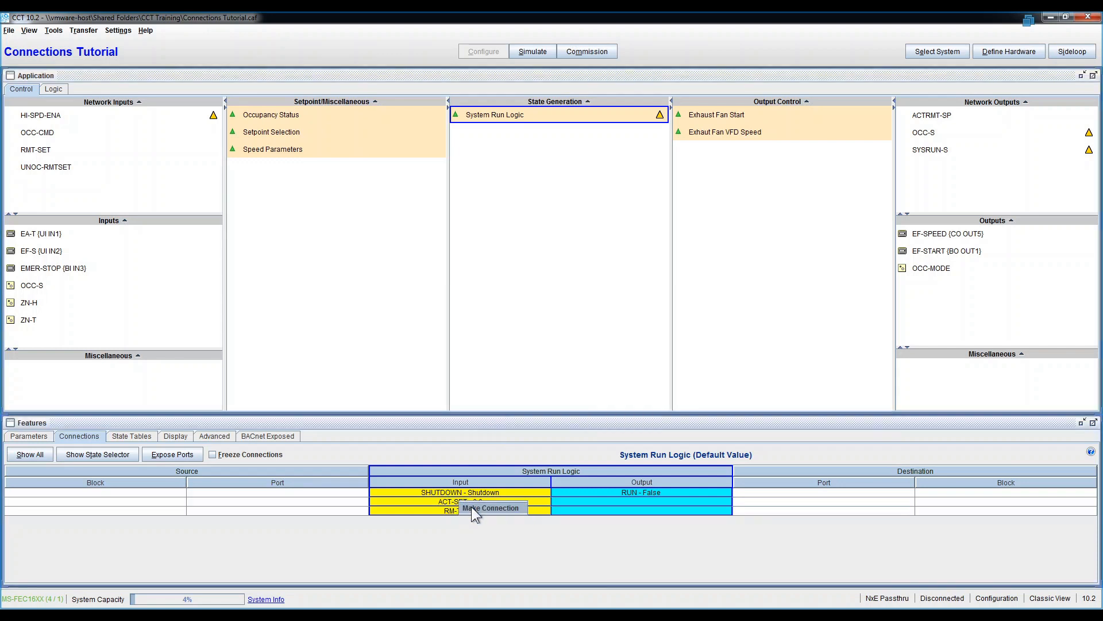
{"action": "double_click", "coordinate": [471, 510]}
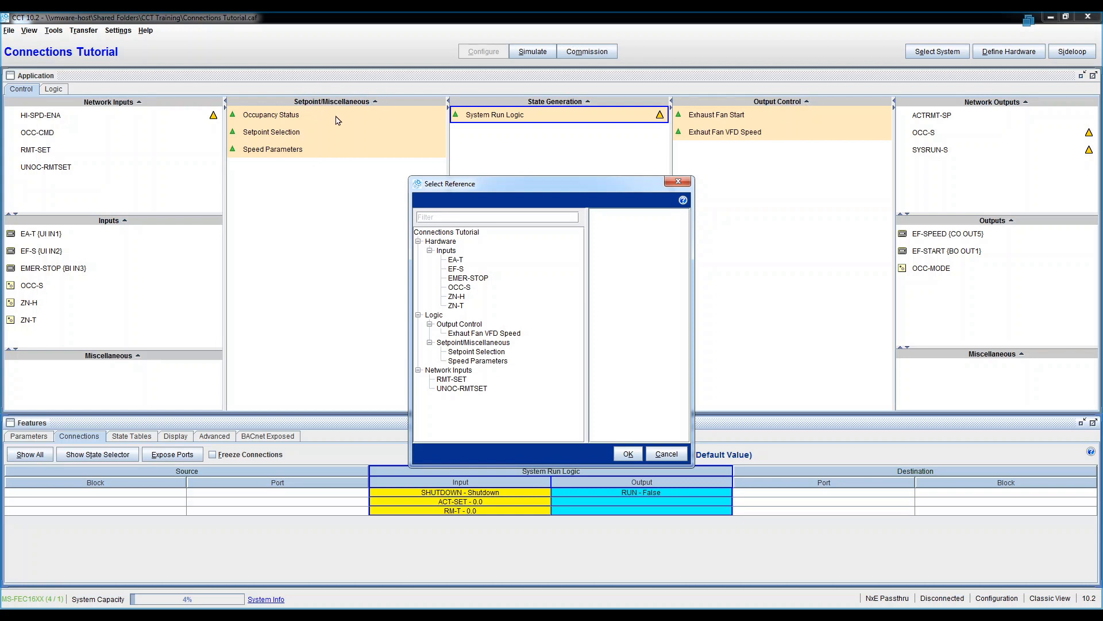
{"action": "left_click", "coordinate": [418, 242]}
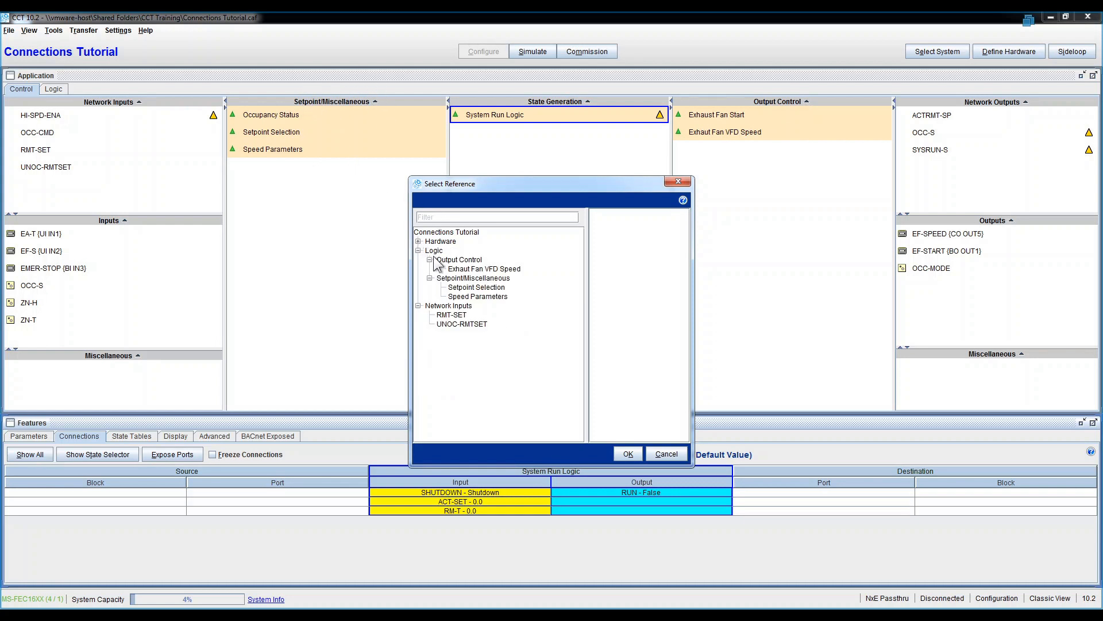
{"action": "left_click", "coordinate": [490, 288]}
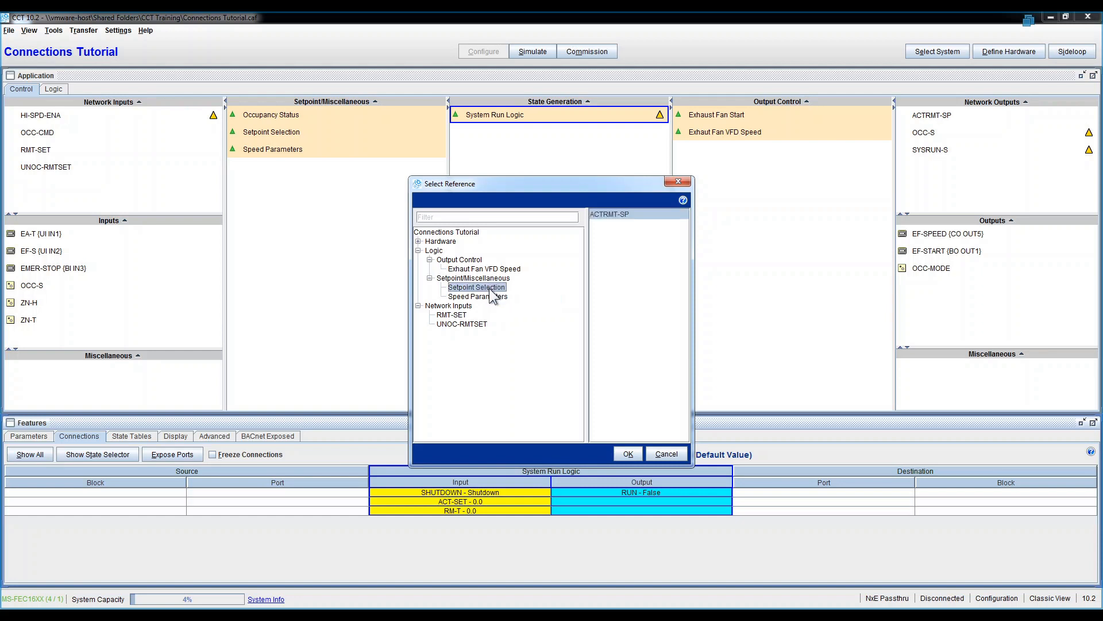
{"action": "left_click", "coordinate": [616, 216]}
{"action": "left_click", "coordinate": [626, 454]}
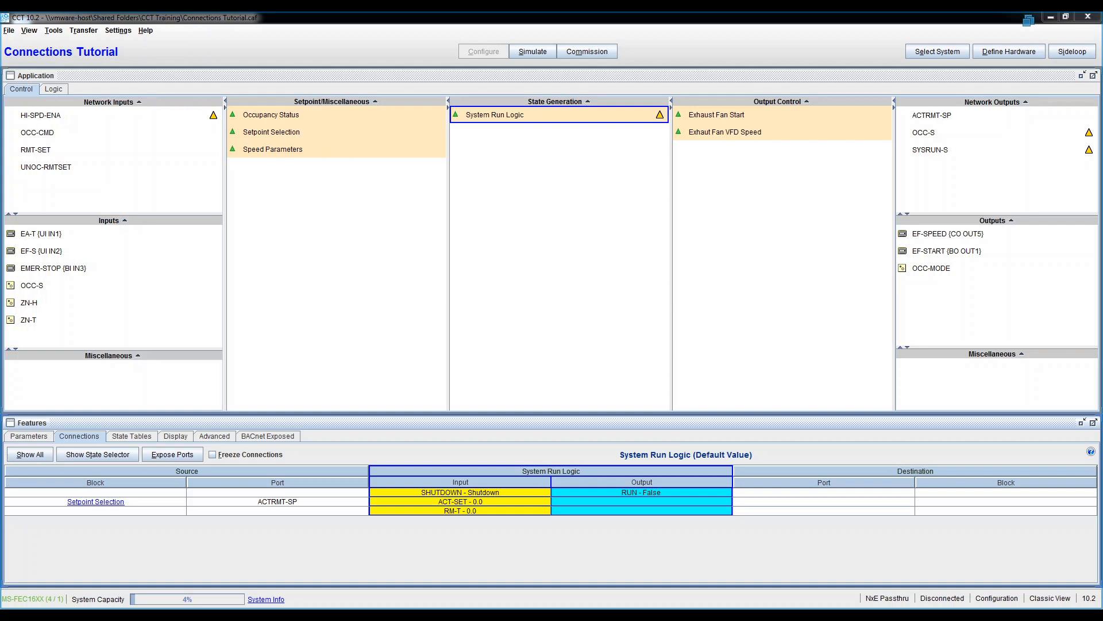
{"action": "right_click", "coordinate": [460, 501]}
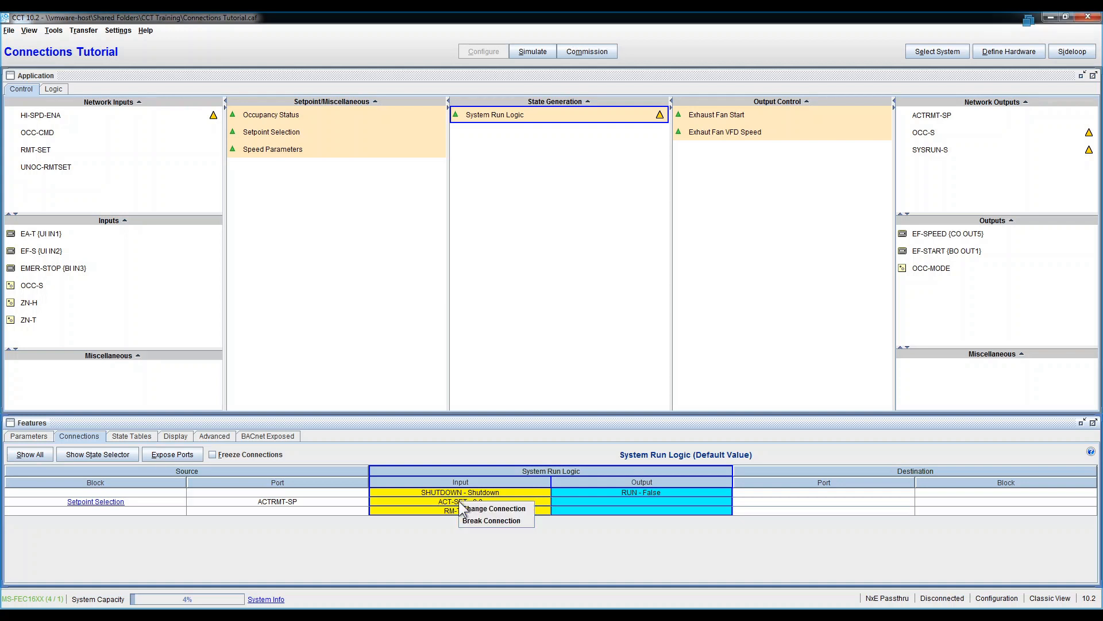
{"action": "left_click", "coordinate": [492, 520]}
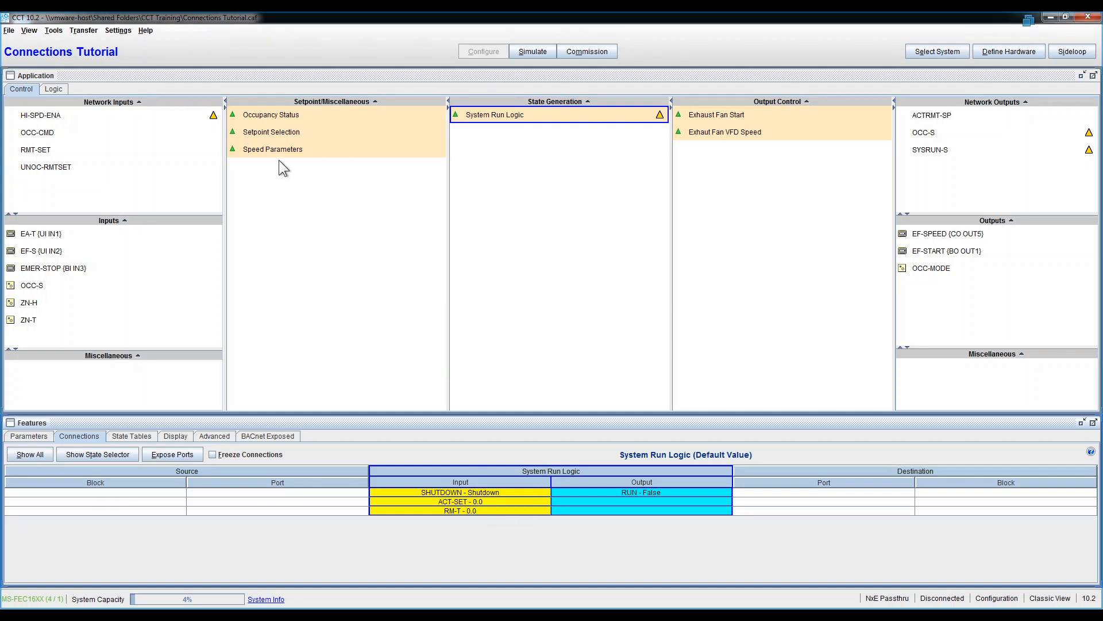
- Connect Setpoint Selection's ACTRMT-SP output to System Run Logic's ACT-SET input, working from the Setpoint Selection side
{"action": "left_click", "coordinate": [284, 137]}
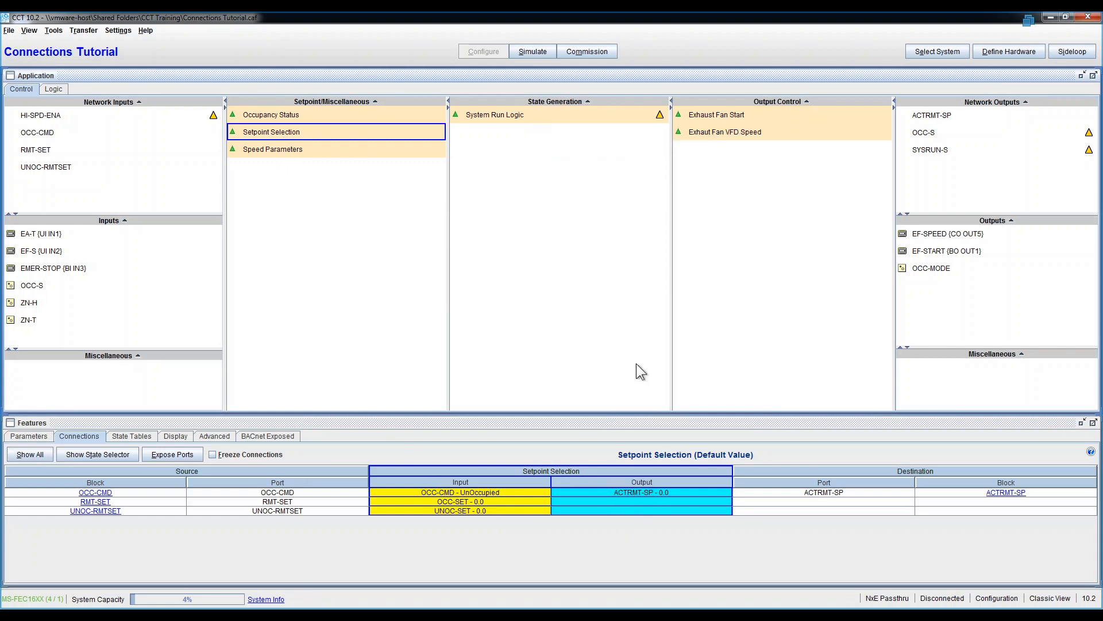
{"action": "right_click", "coordinate": [652, 492]}
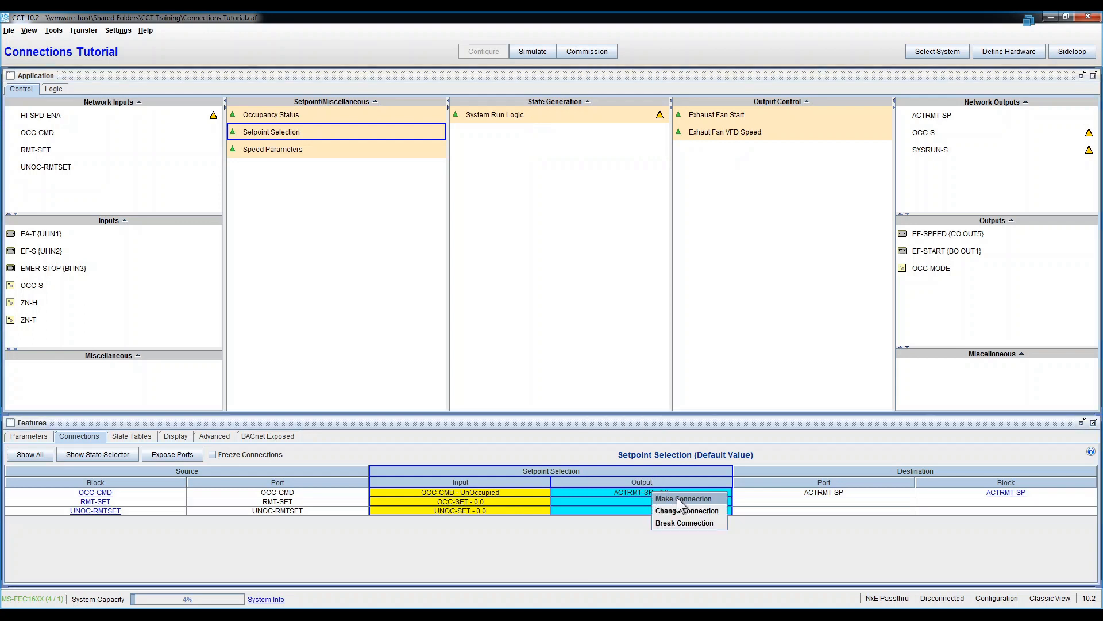
{"action": "left_click", "coordinate": [678, 498]}
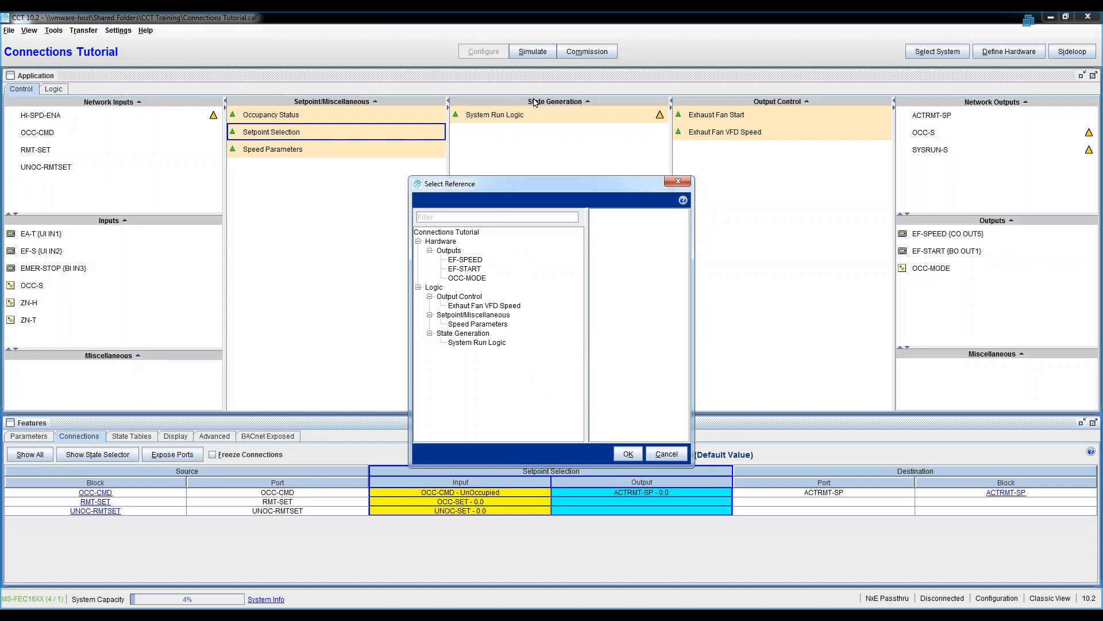
{"action": "left_click", "coordinate": [475, 342]}
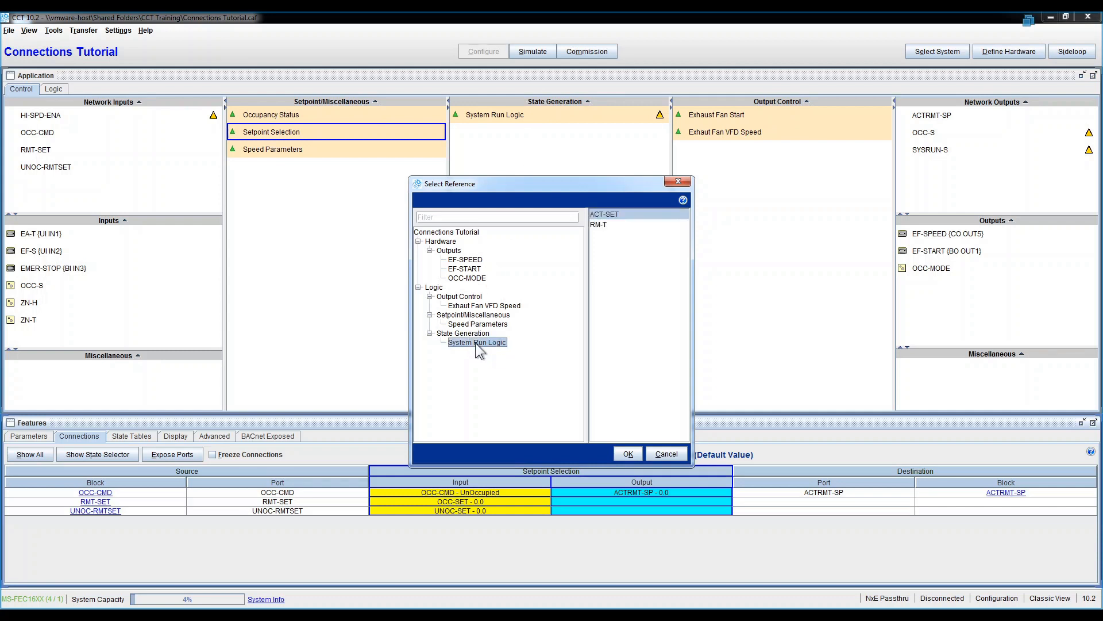
{"action": "left_click_drag", "start_coordinate": [569, 198], "coordinate": [444, 182]}
{"action": "left_click", "coordinate": [493, 215]}
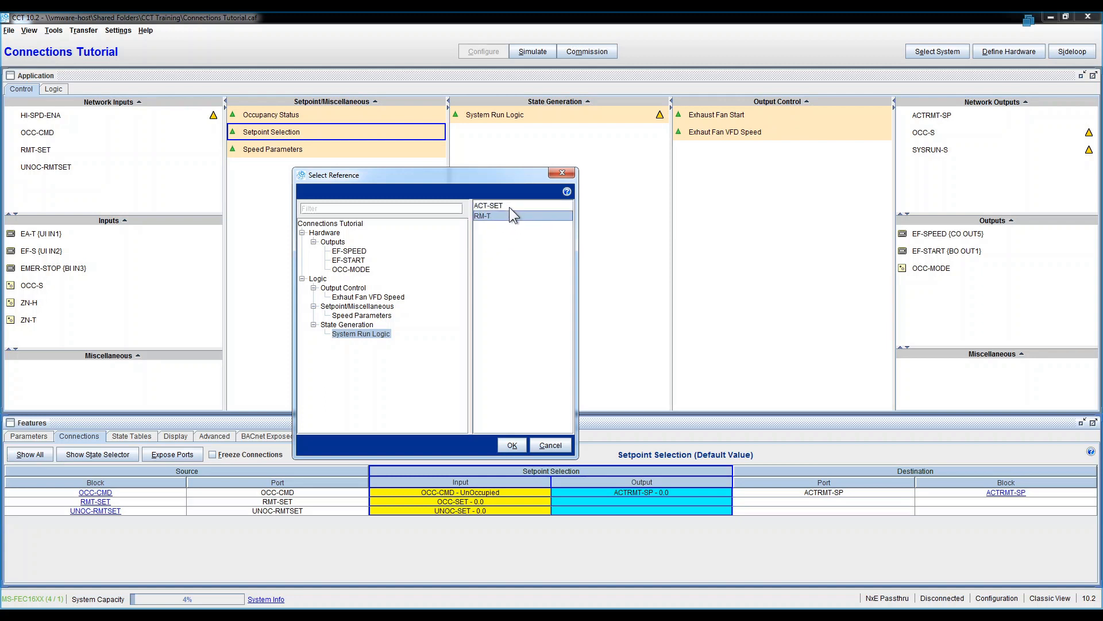
{"action": "left_click", "coordinate": [365, 335]}
{"action": "left_click", "coordinate": [499, 206]}
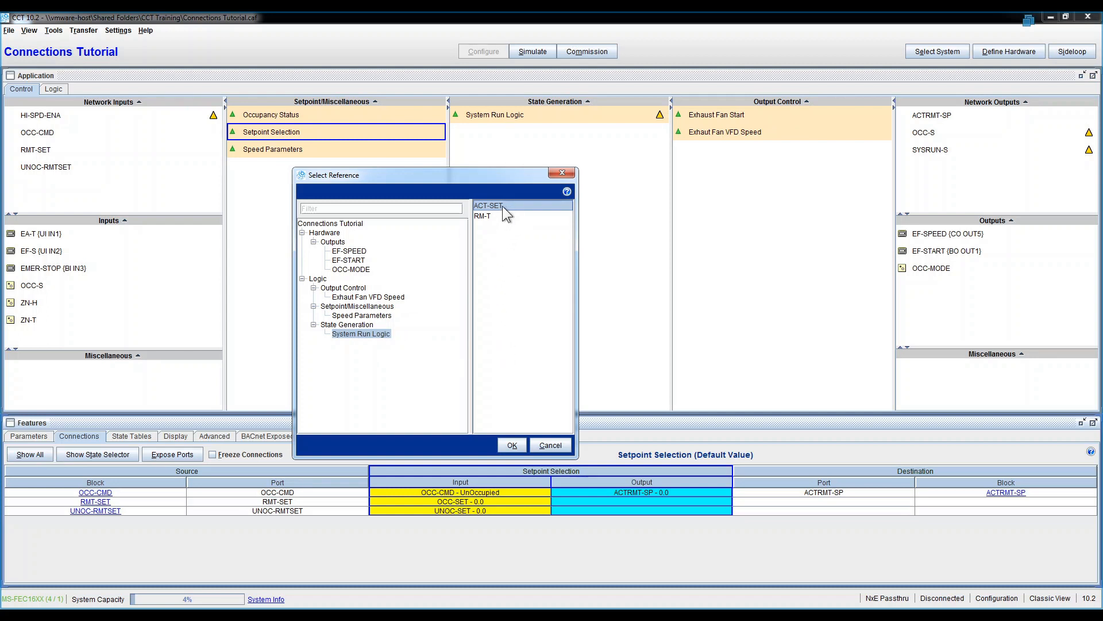
{"action": "left_click", "coordinate": [513, 446]}
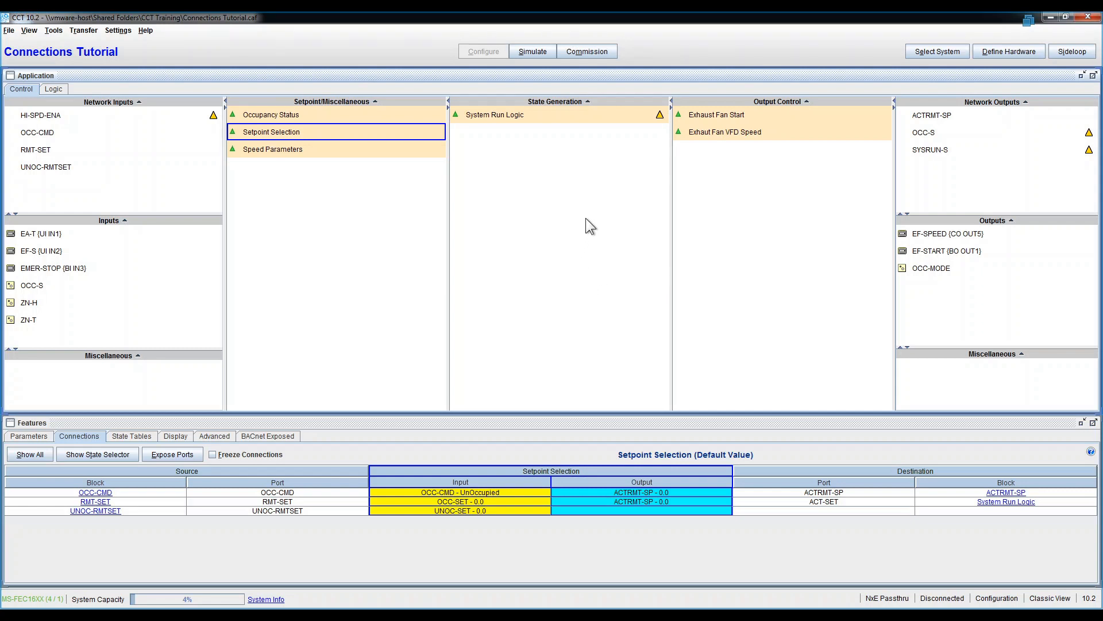
- Review System Run Logic's internal logic diagram, and connect its RUN output to Exhaust Fan Start's FAN-RUN input in the control view
{"action": "left_click", "coordinate": [513, 119]}
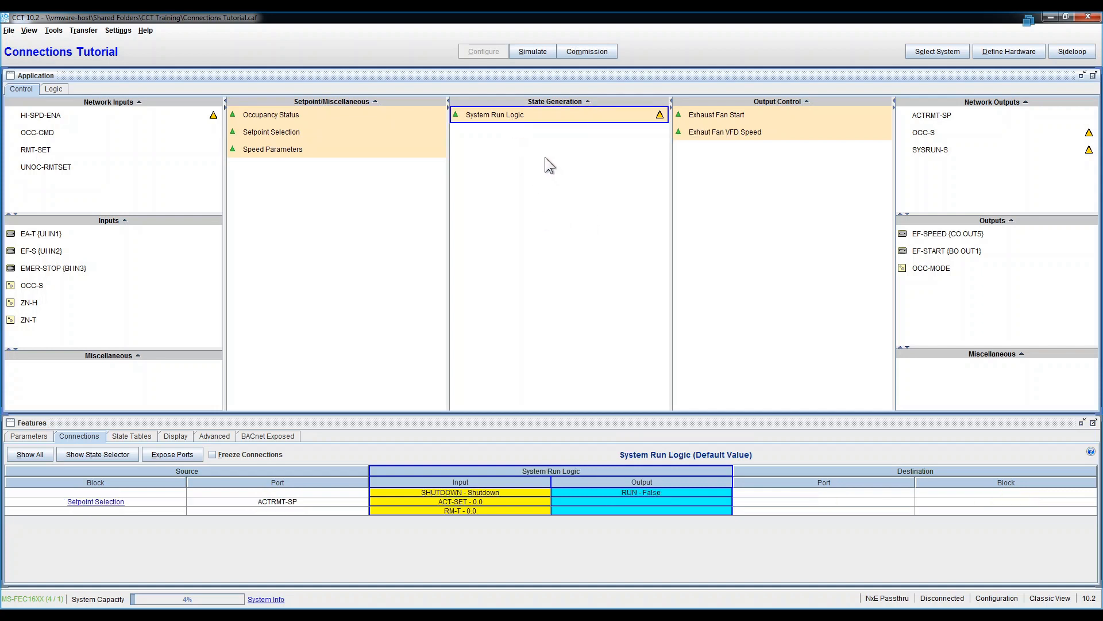
{"action": "right_click", "coordinate": [528, 113]}
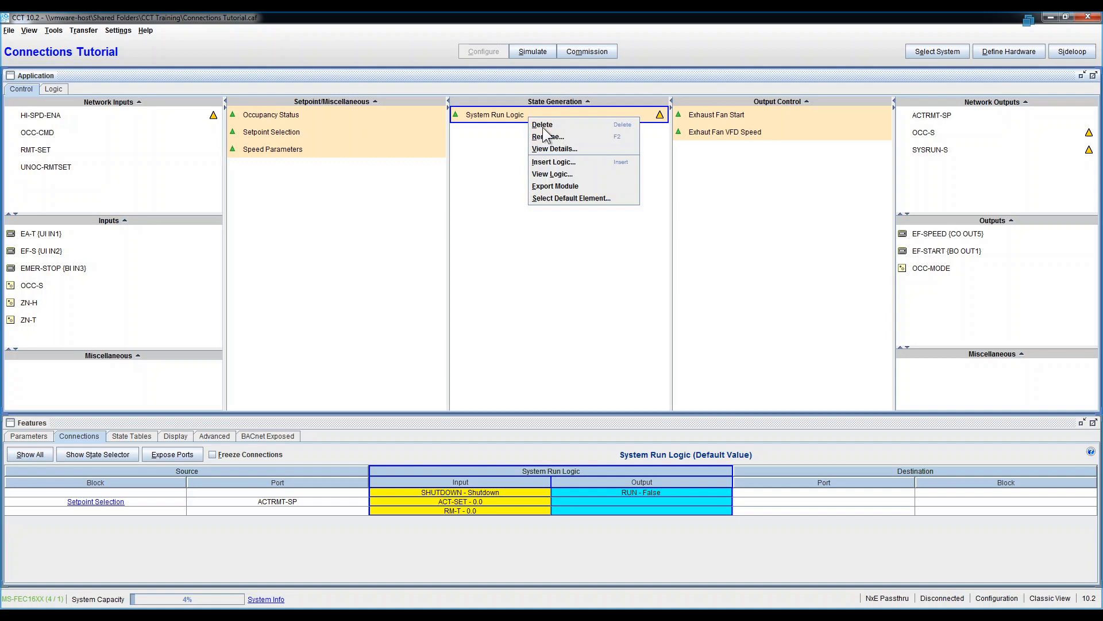
{"action": "left_click", "coordinate": [574, 173]}
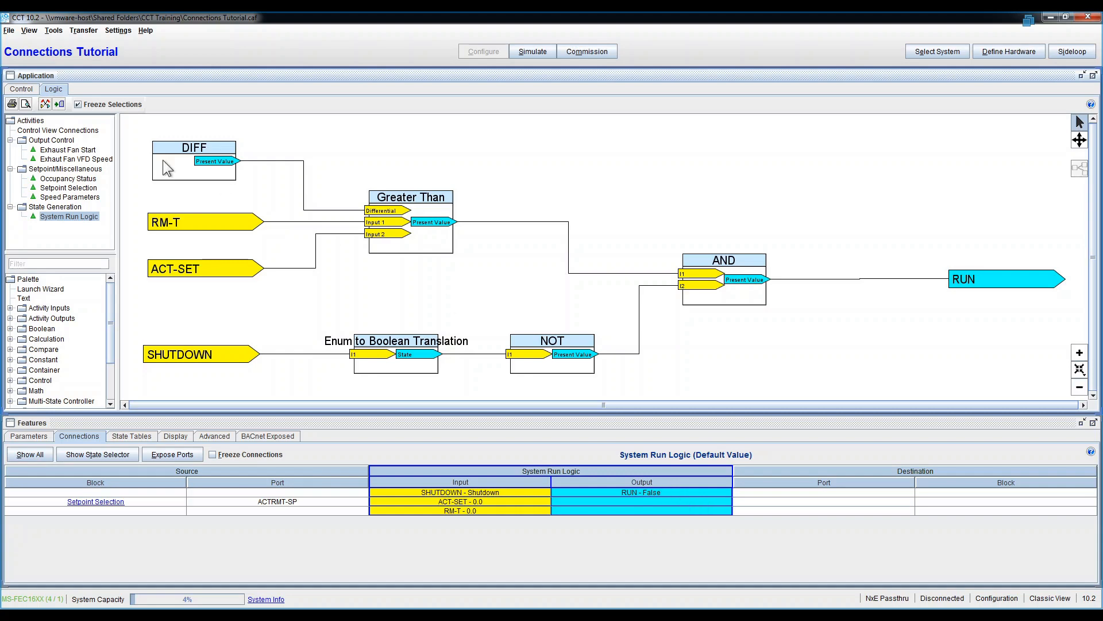
{"action": "left_click", "coordinate": [23, 90]}
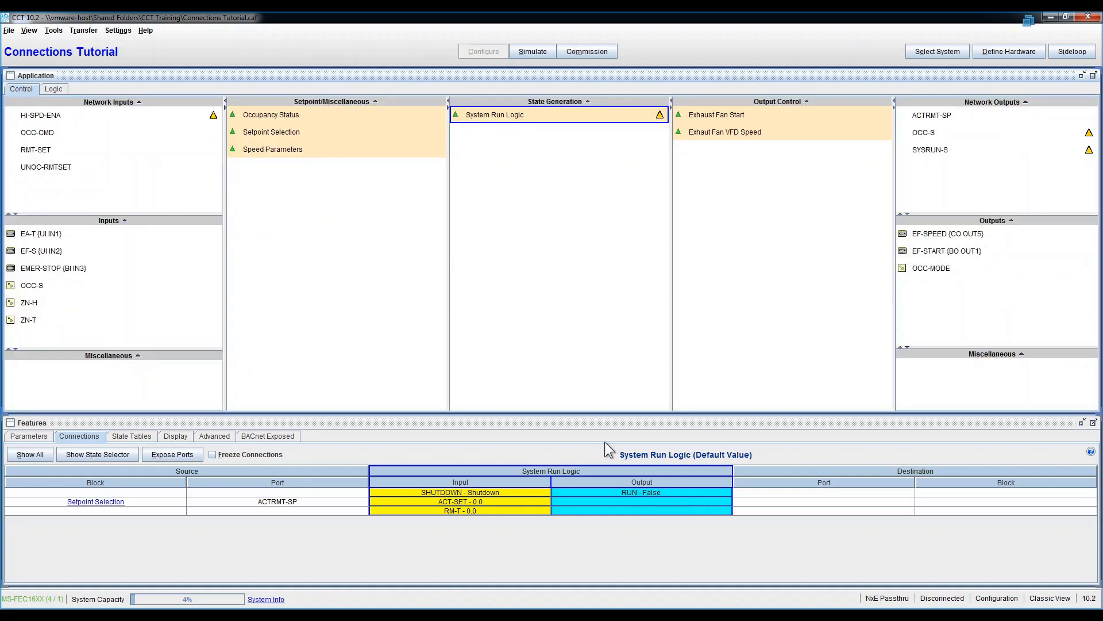
{"action": "right_click", "coordinate": [641, 492]}
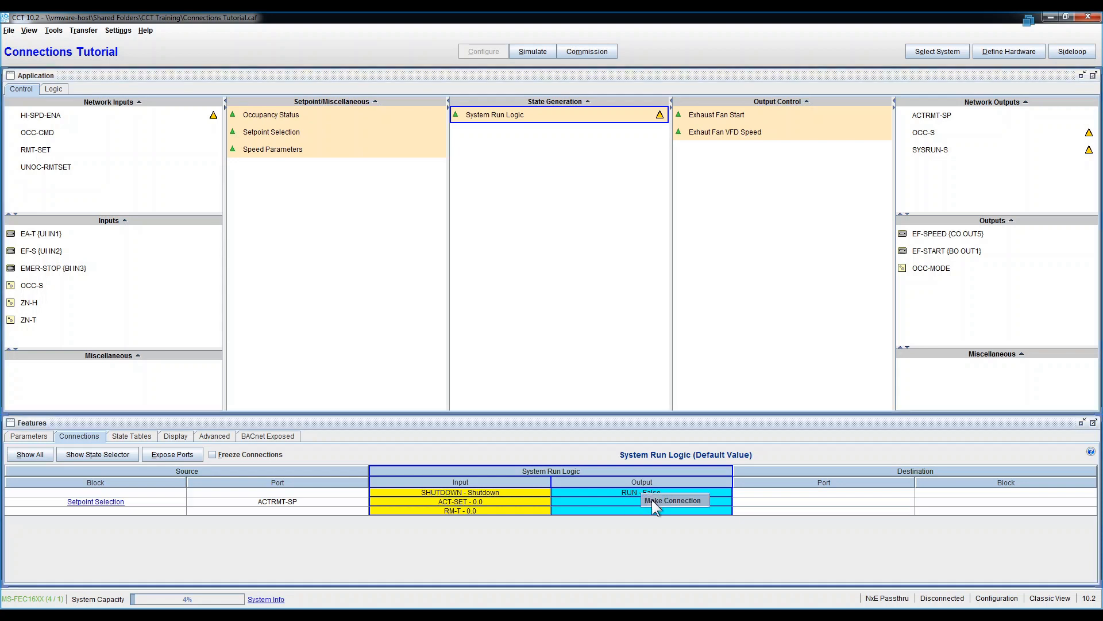
{"action": "left_click", "coordinate": [651, 498]}
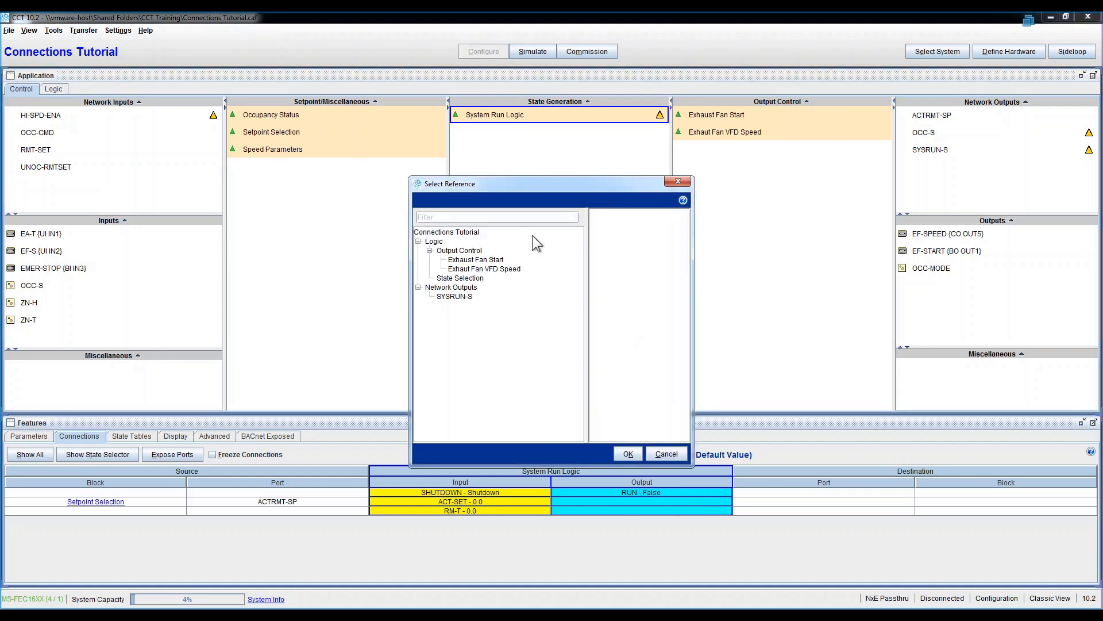
{"action": "left_click", "coordinate": [490, 260]}
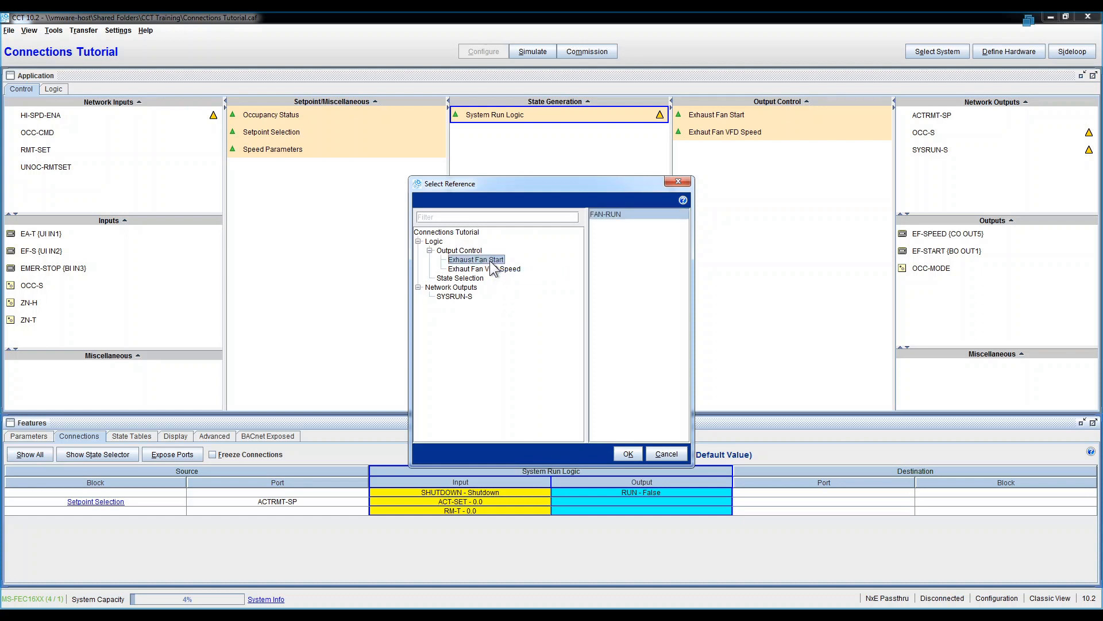
{"action": "left_click", "coordinate": [615, 215]}
{"action": "left_click", "coordinate": [632, 454]}
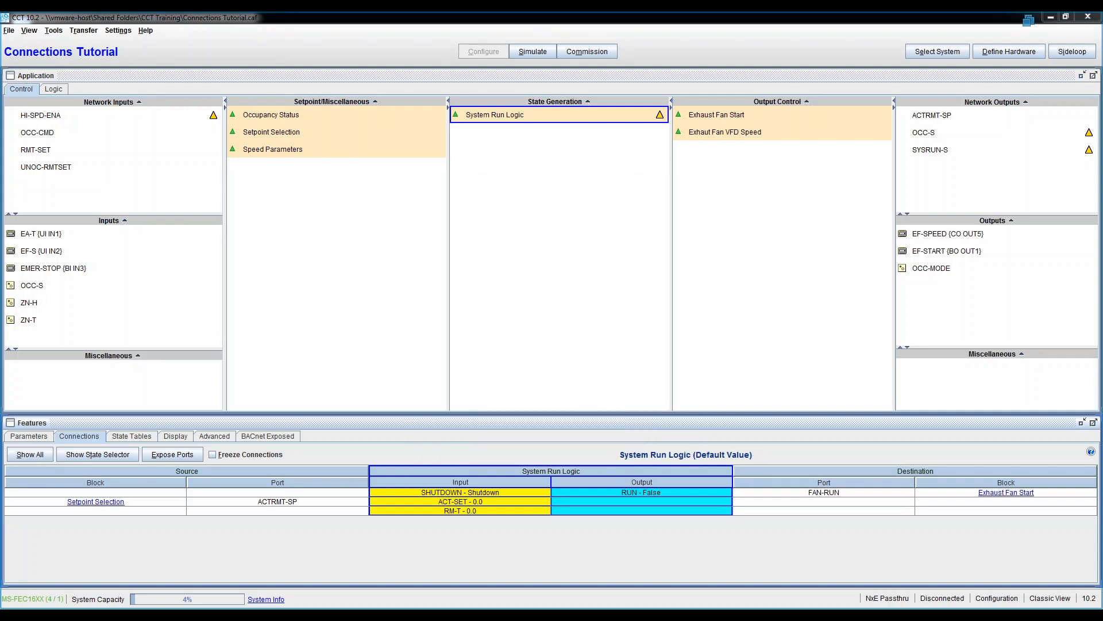
- Add a connection from System Run Logic's RUN output to the RUN input of Exhaut Fan VFD Speed
{"action": "right_click", "coordinate": [651, 493]}
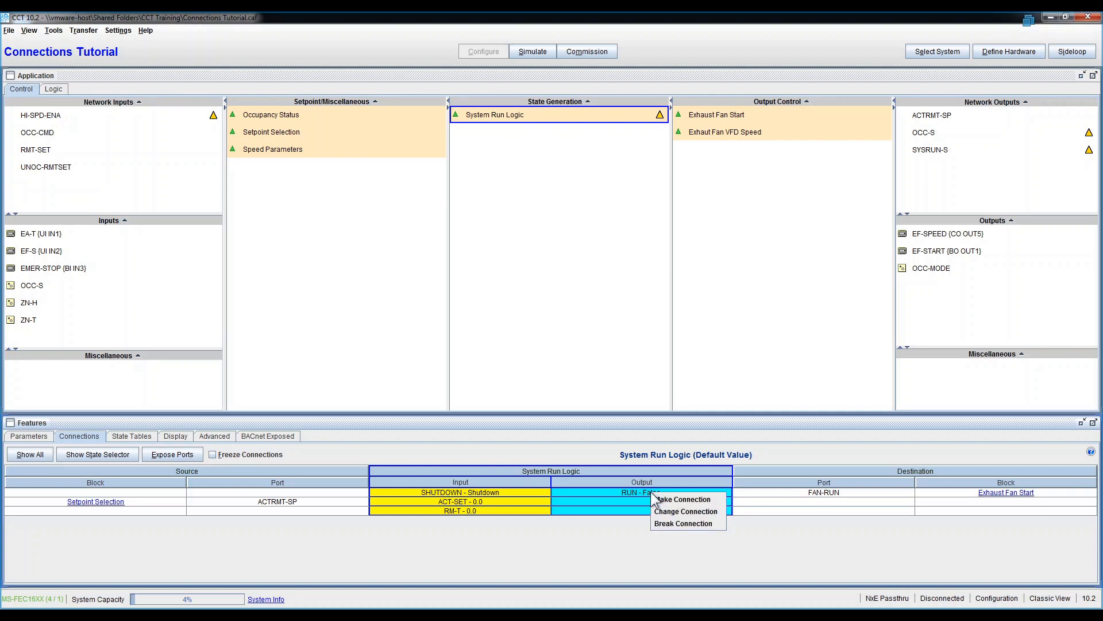
{"action": "left_click", "coordinate": [681, 498]}
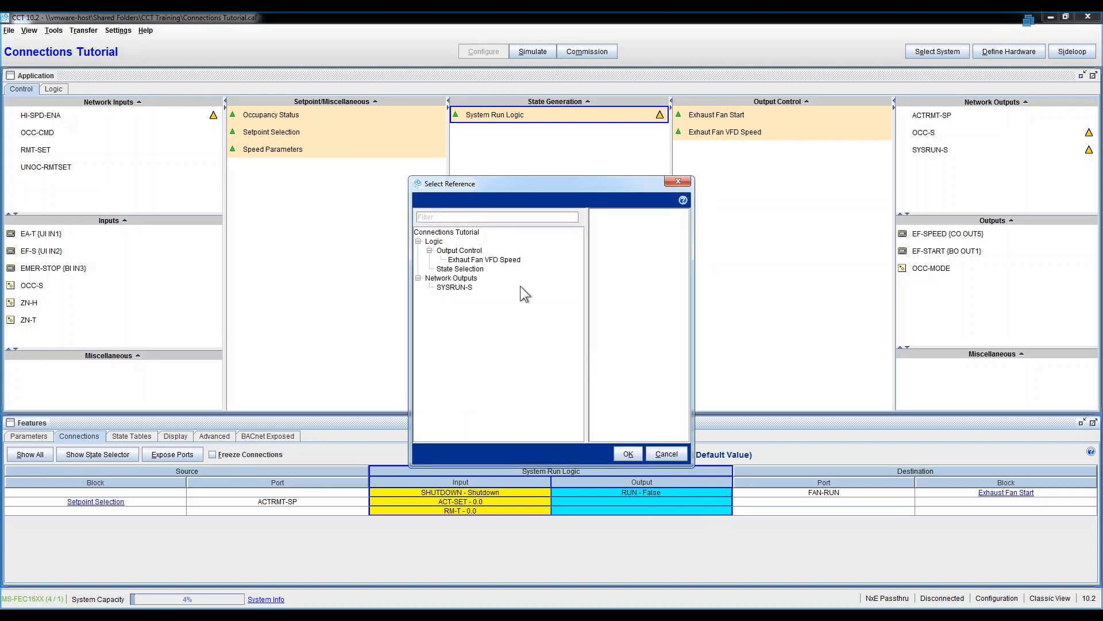
{"action": "left_click", "coordinate": [501, 261]}
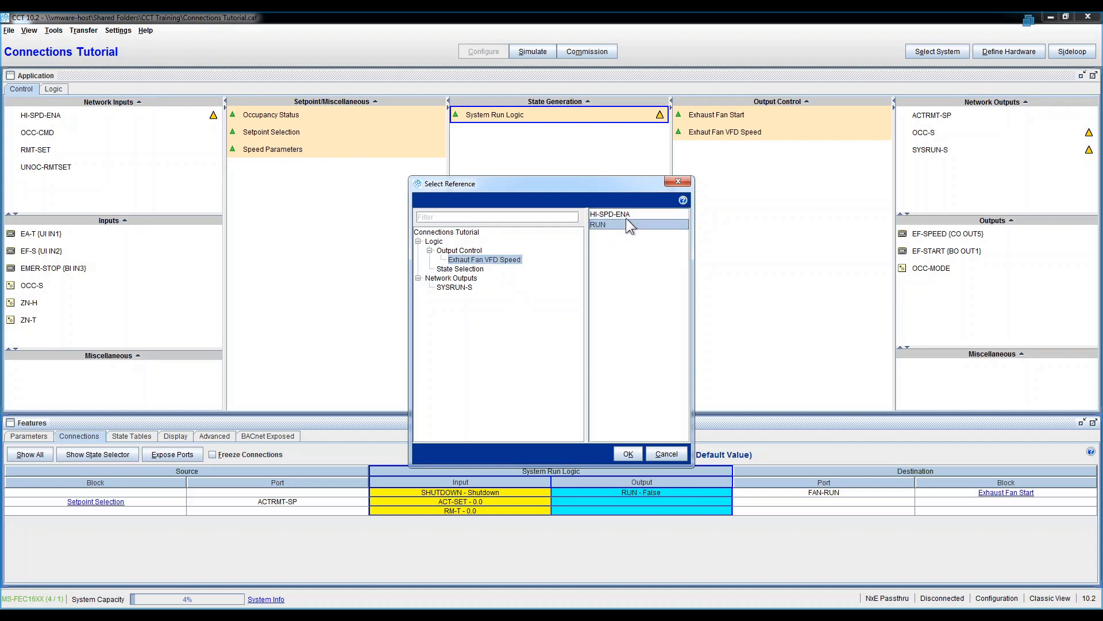
{"action": "left_click", "coordinate": [611, 226]}
{"action": "left_click", "coordinate": [628, 453]}
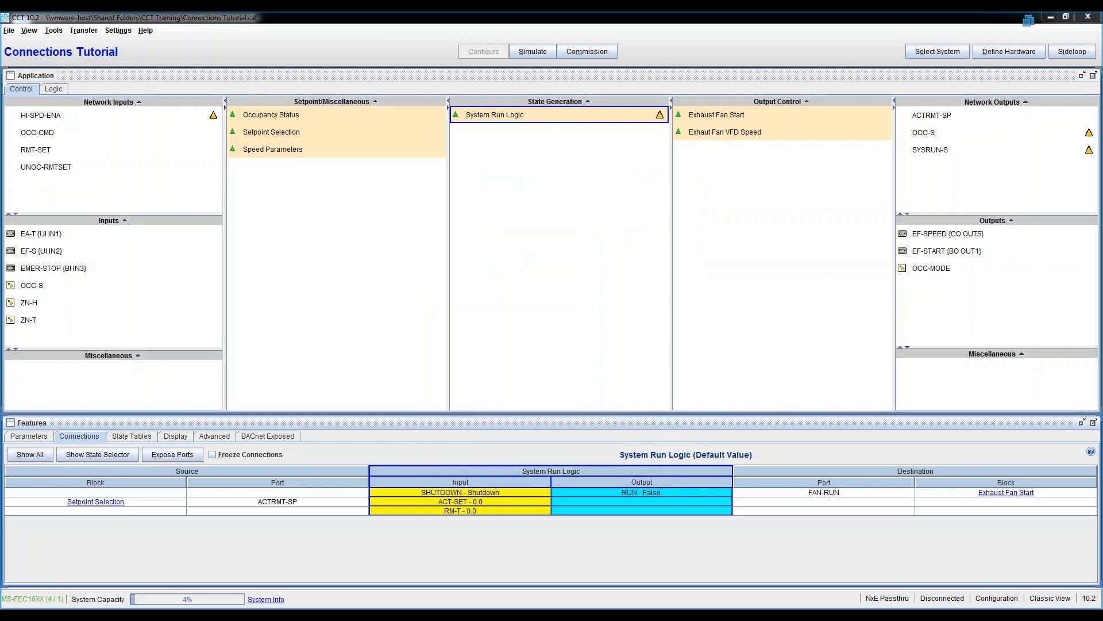
- Connect System Run Logic's RUN output to the SYSRUN-S network output as well
{"action": "right_click", "coordinate": [639, 502]}
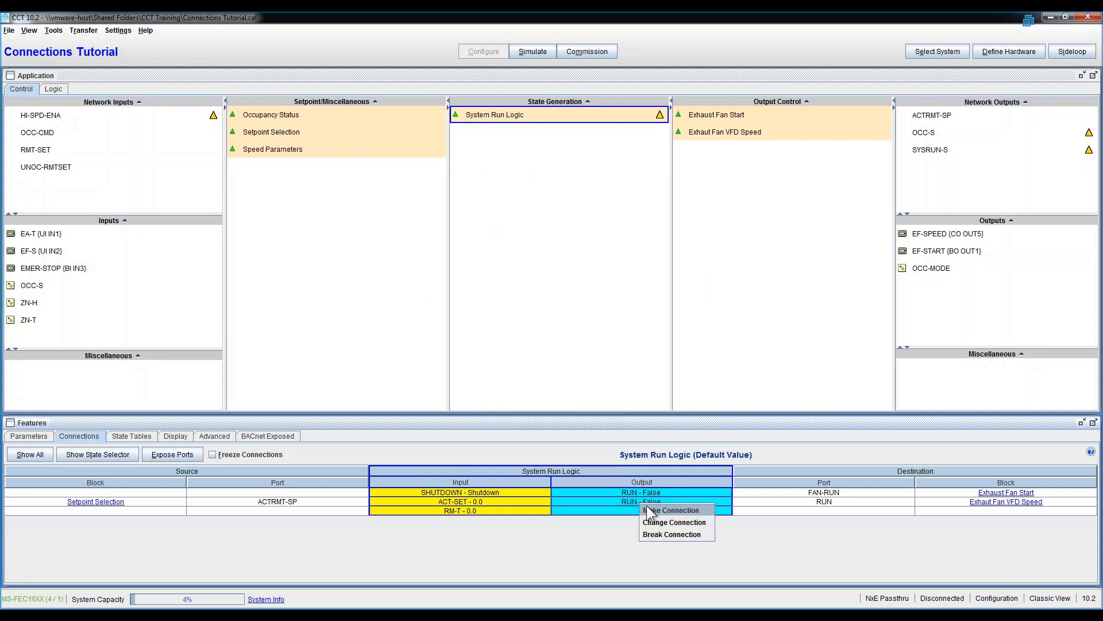
{"action": "left_click", "coordinate": [661, 508]}
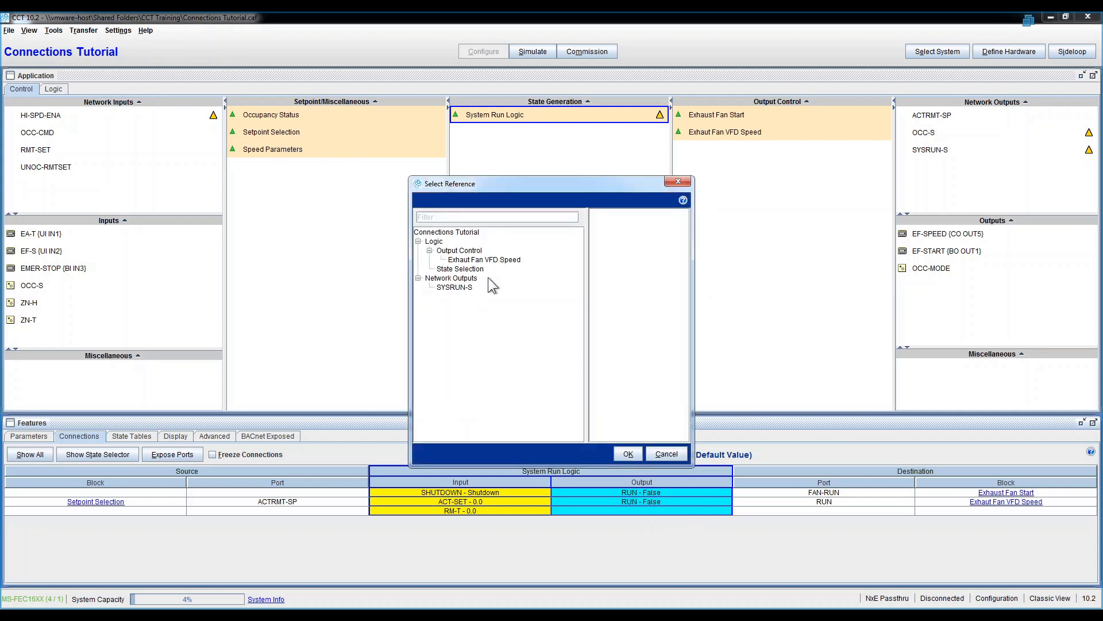
{"action": "left_click", "coordinate": [461, 287]}
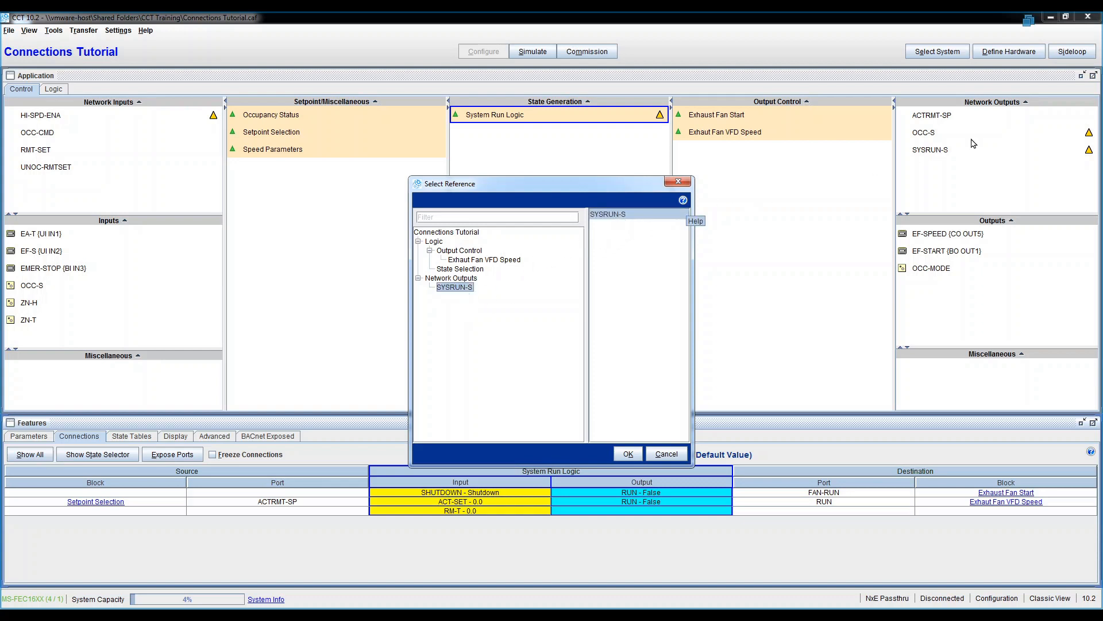
{"action": "left_click", "coordinate": [628, 453]}
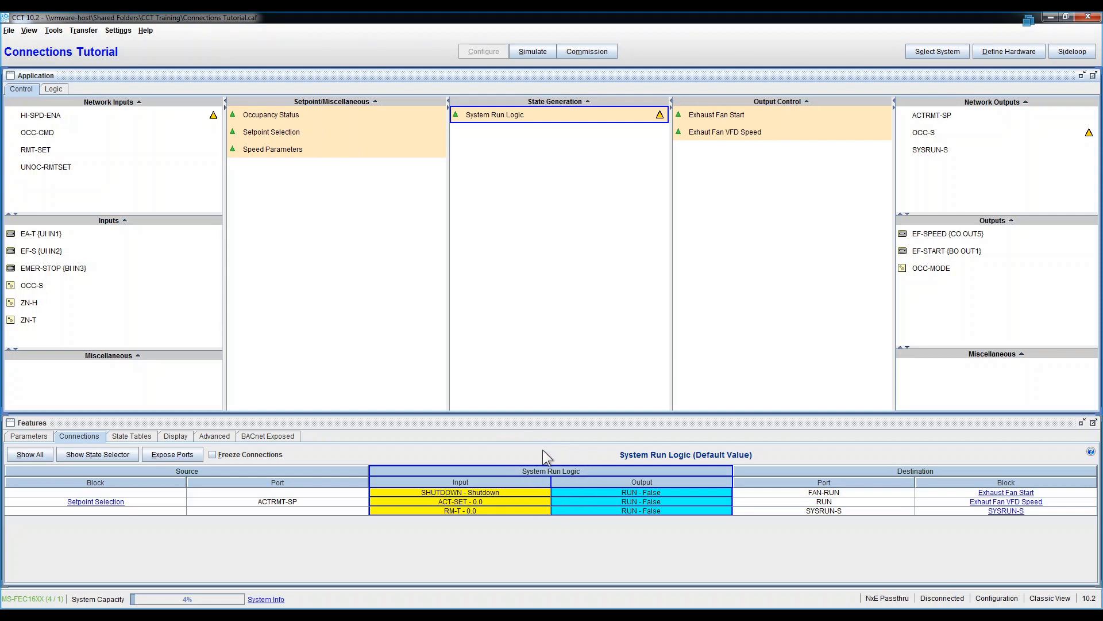
- Connect System Run Logic's SHUTDOWN input to the O1 port of the EMER-STOP hardware input
{"action": "right_click", "coordinate": [484, 492]}
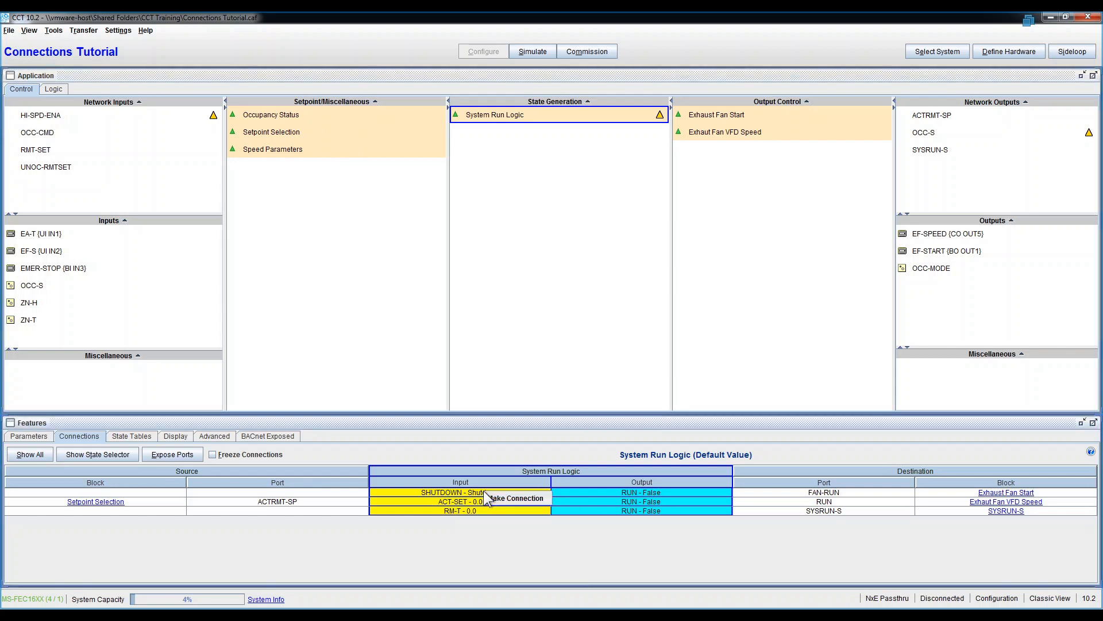
{"action": "left_click", "coordinate": [516, 498]}
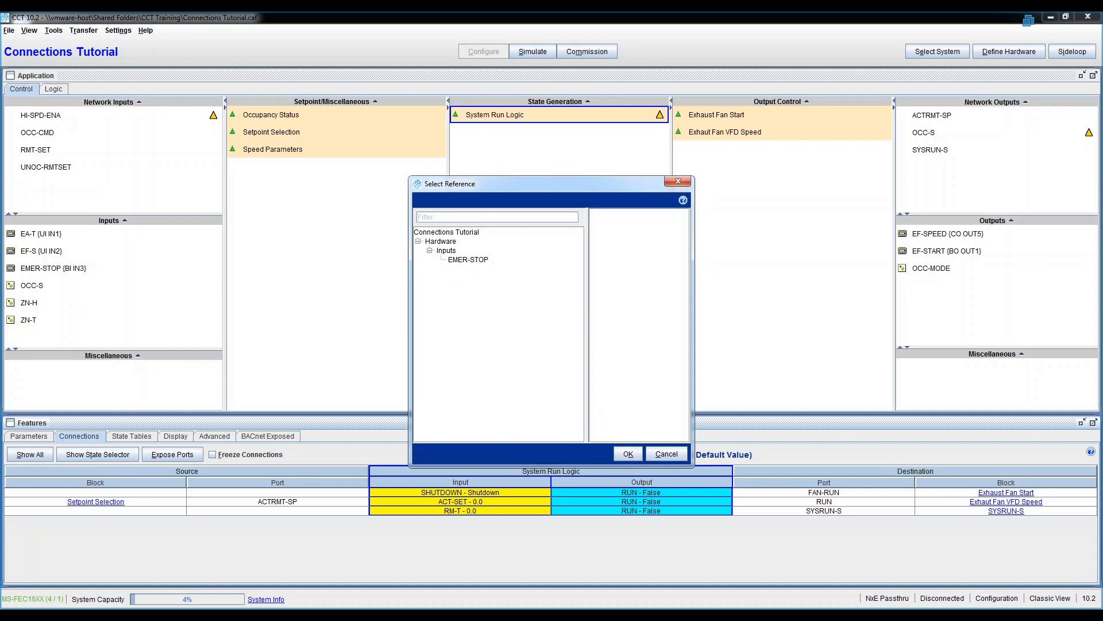
{"action": "left_click", "coordinate": [474, 263]}
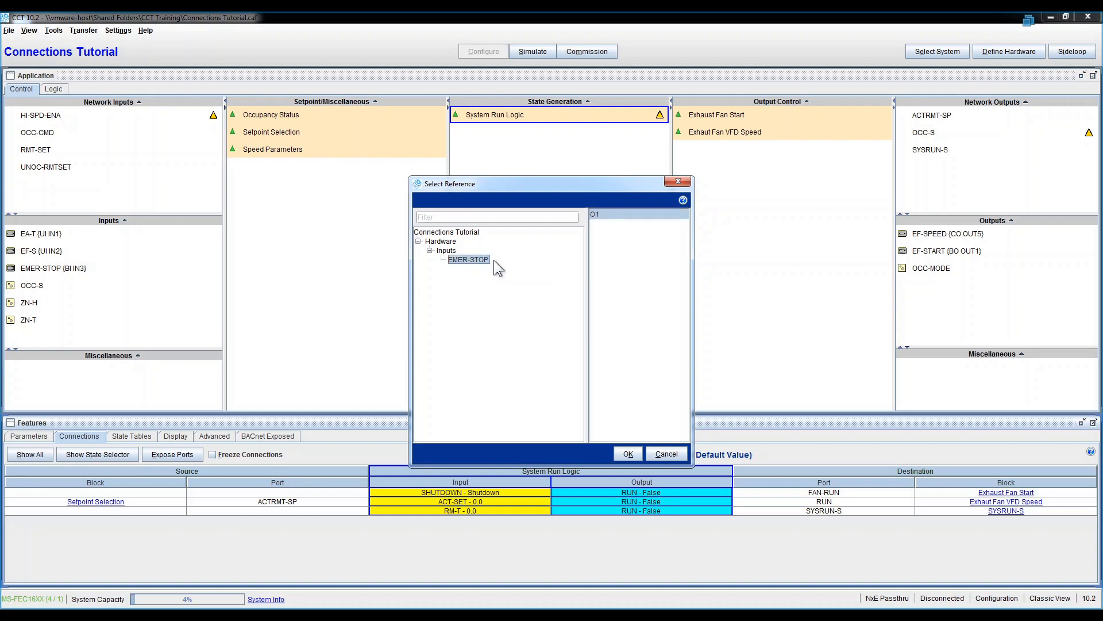
{"action": "left_click", "coordinate": [605, 215]}
{"action": "left_click", "coordinate": [628, 453]}
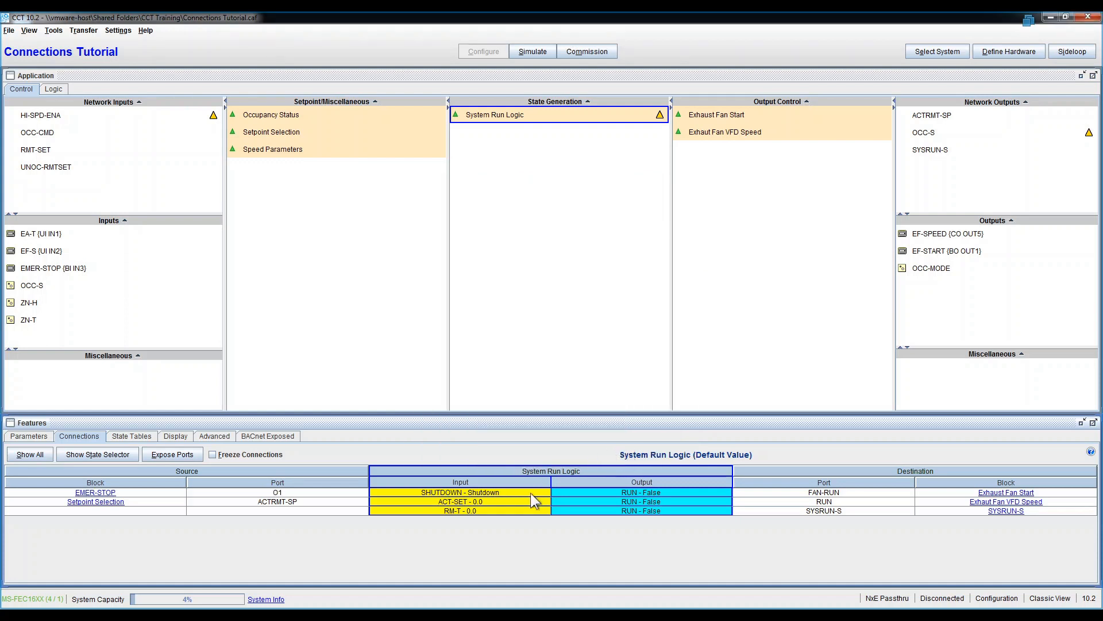
- Connect System Run Logic's RM-T input to the O1 port of the ZN-T hardware input
{"action": "right_click", "coordinate": [464, 512]}
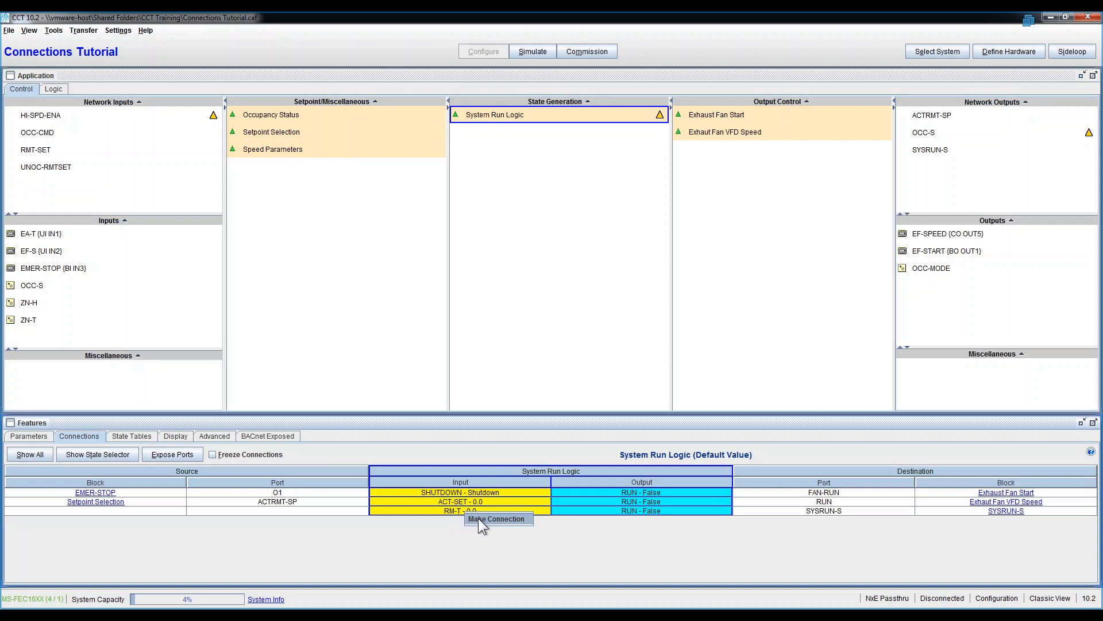
{"action": "left_click", "coordinate": [478, 518]}
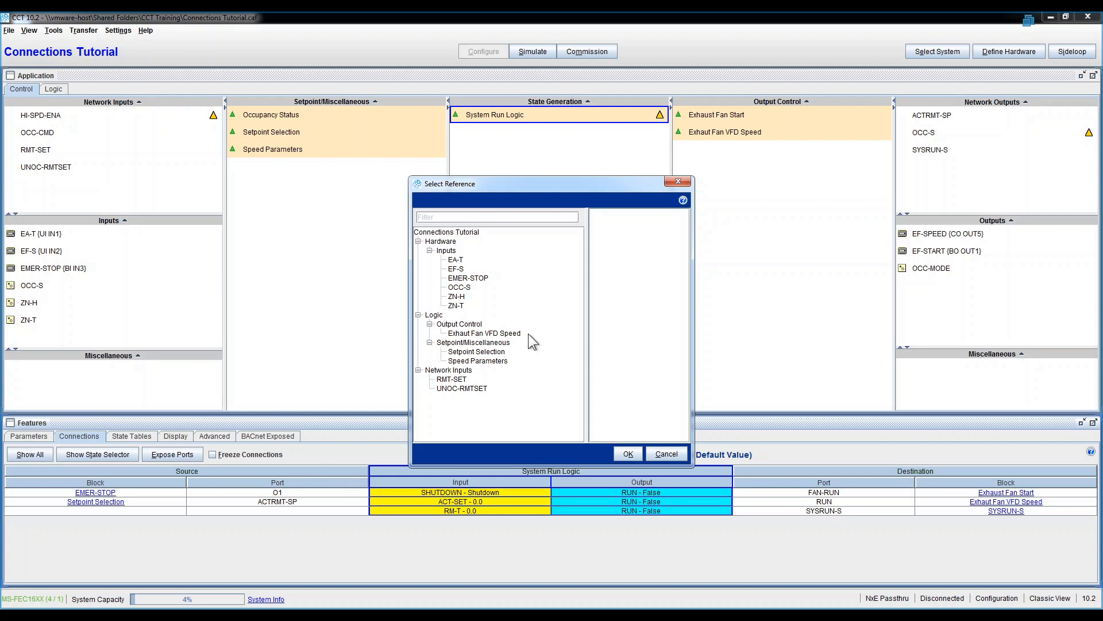
{"action": "left_click", "coordinate": [457, 306]}
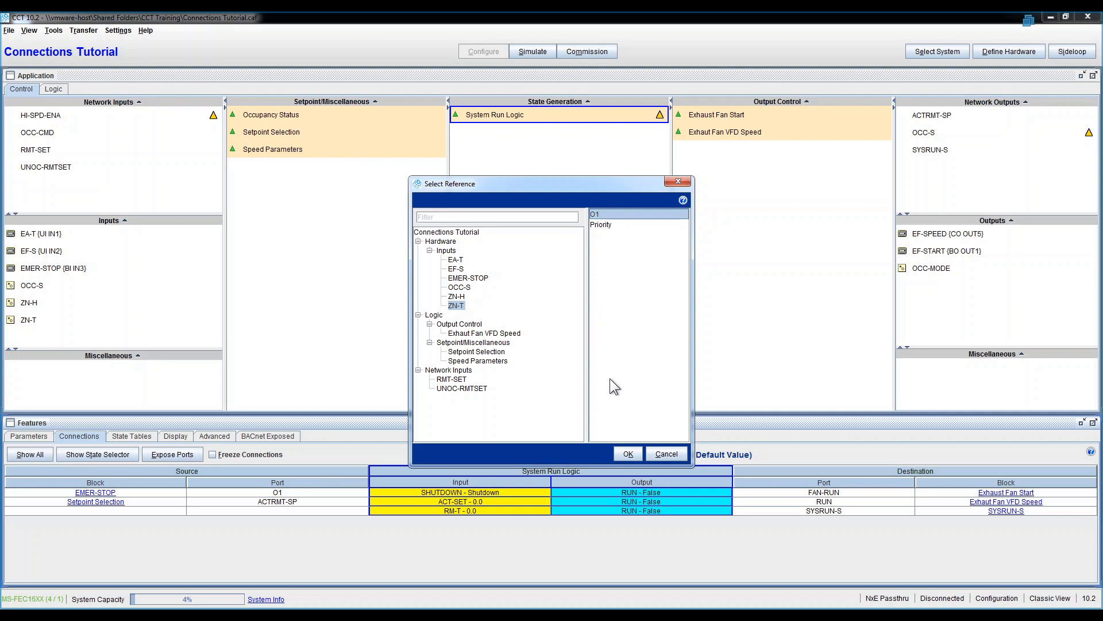
{"action": "left_click", "coordinate": [626, 457]}
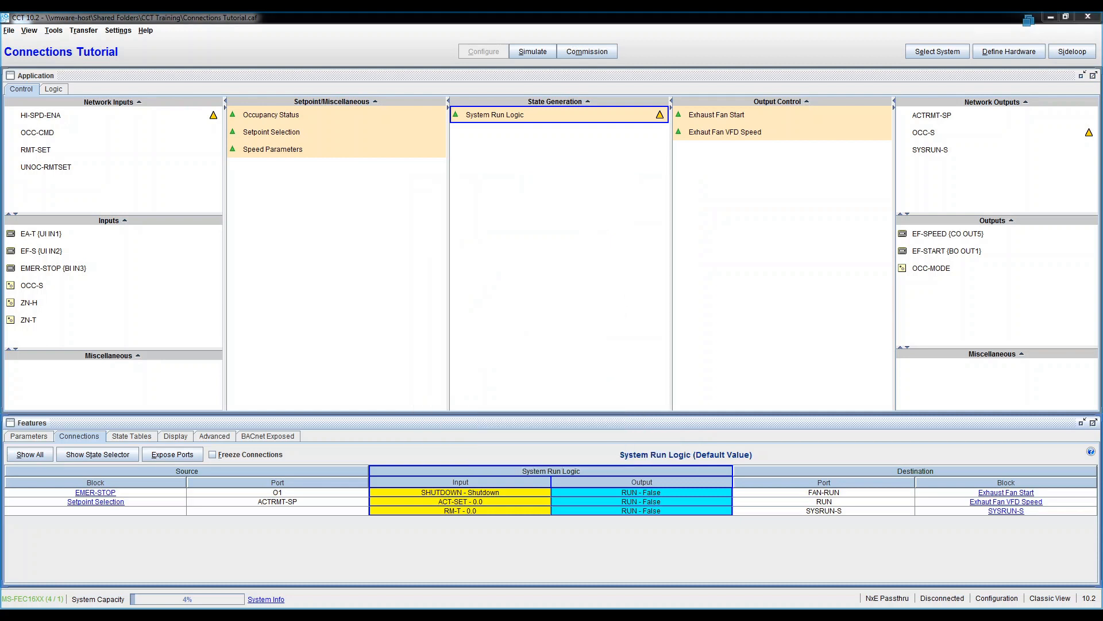
- Review Setpoint Selection's internal logic diagram, and inspect the ZN-T input's connections in the control view
{"action": "right_click", "coordinate": [301, 130]}
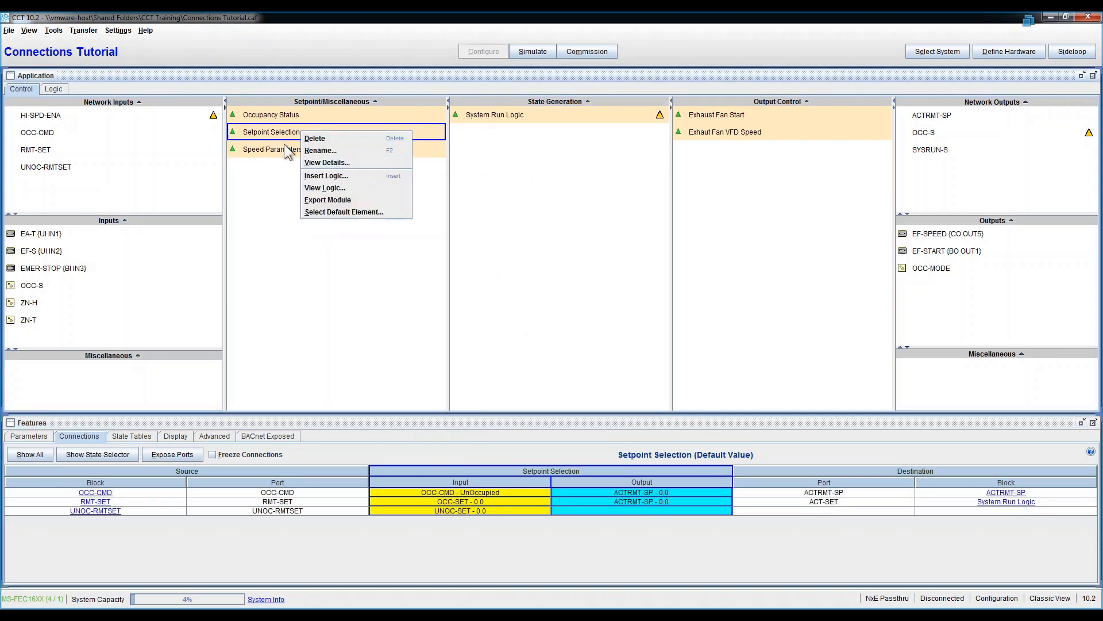
{"action": "left_click", "coordinate": [352, 190]}
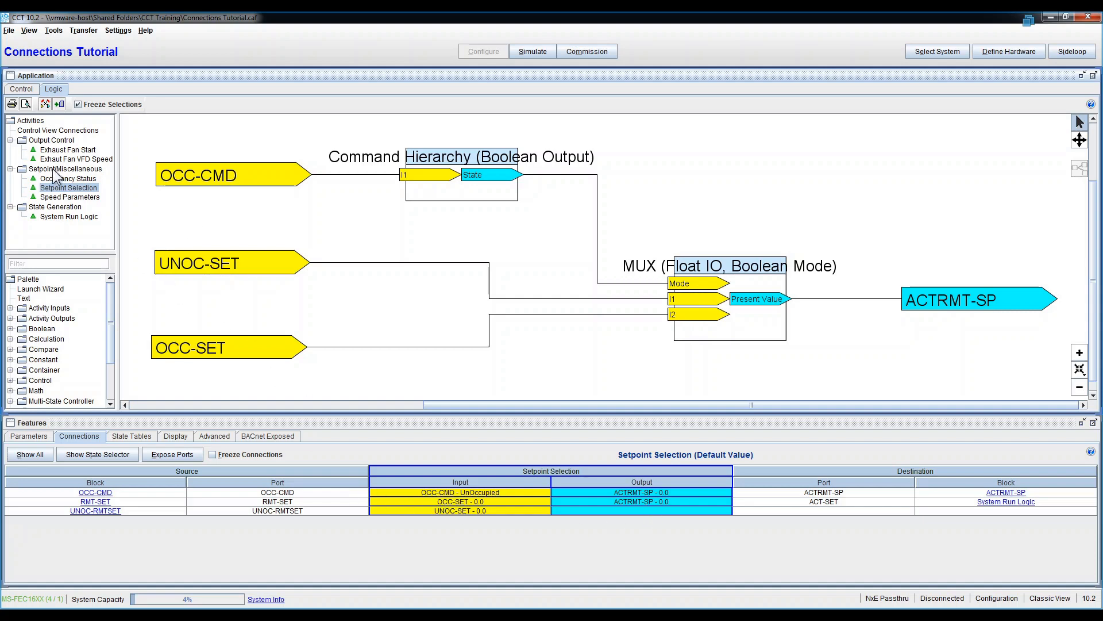
{"action": "left_click", "coordinate": [24, 91]}
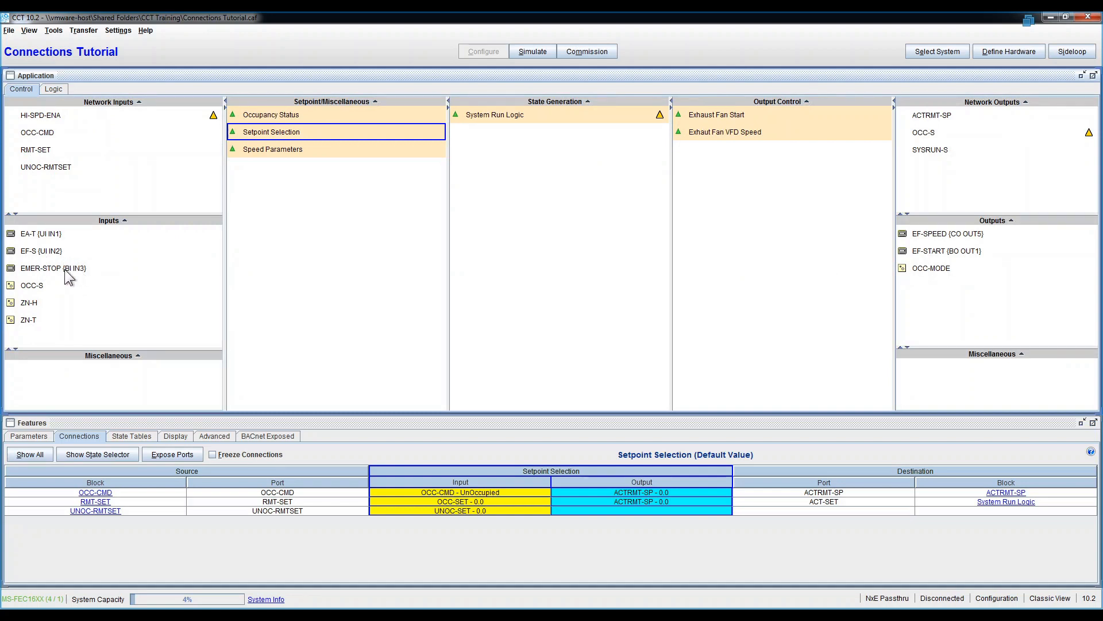
{"action": "left_click", "coordinate": [43, 322]}
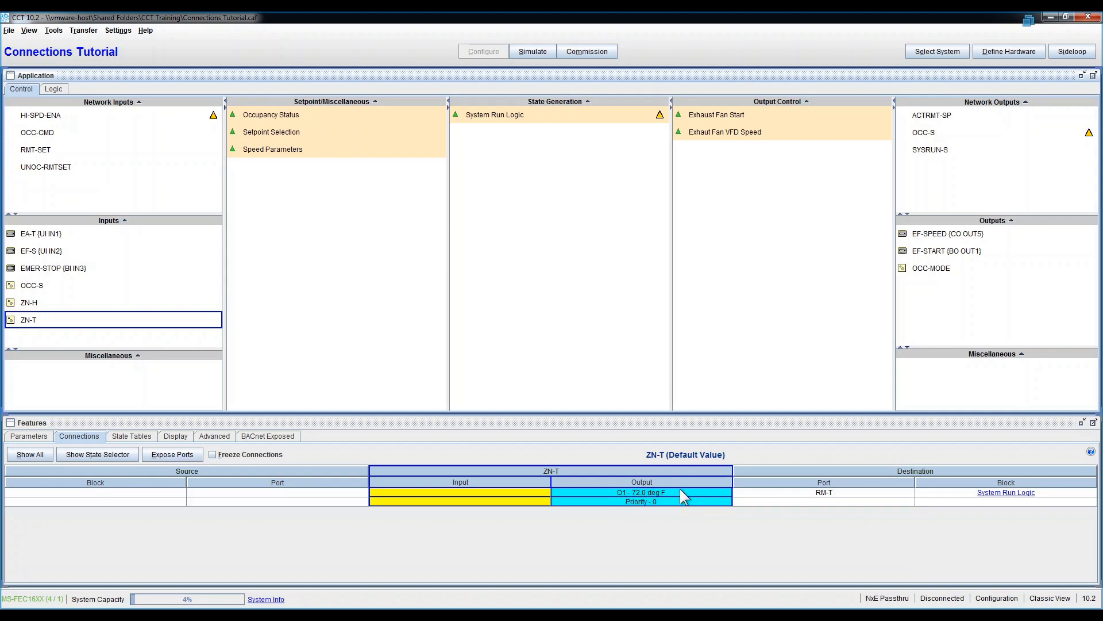
- Rename the ZN-T input's O1 output port as RM-T, and check the port name in System Run Logic's connections
{"action": "left_click", "coordinate": [999, 493]}
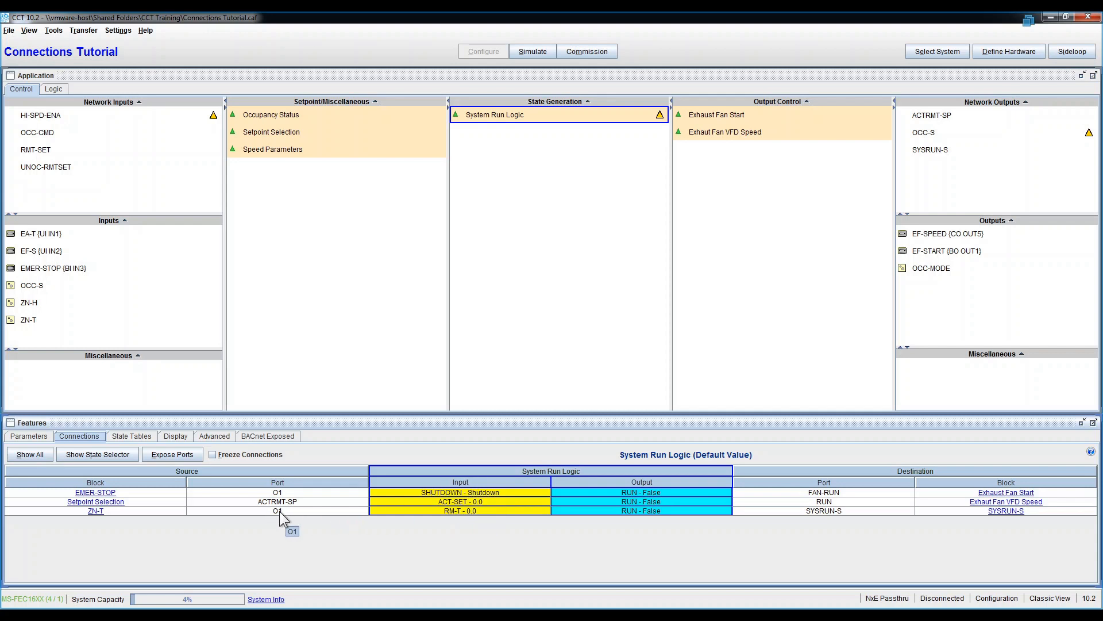
{"action": "left_click", "coordinate": [68, 319]}
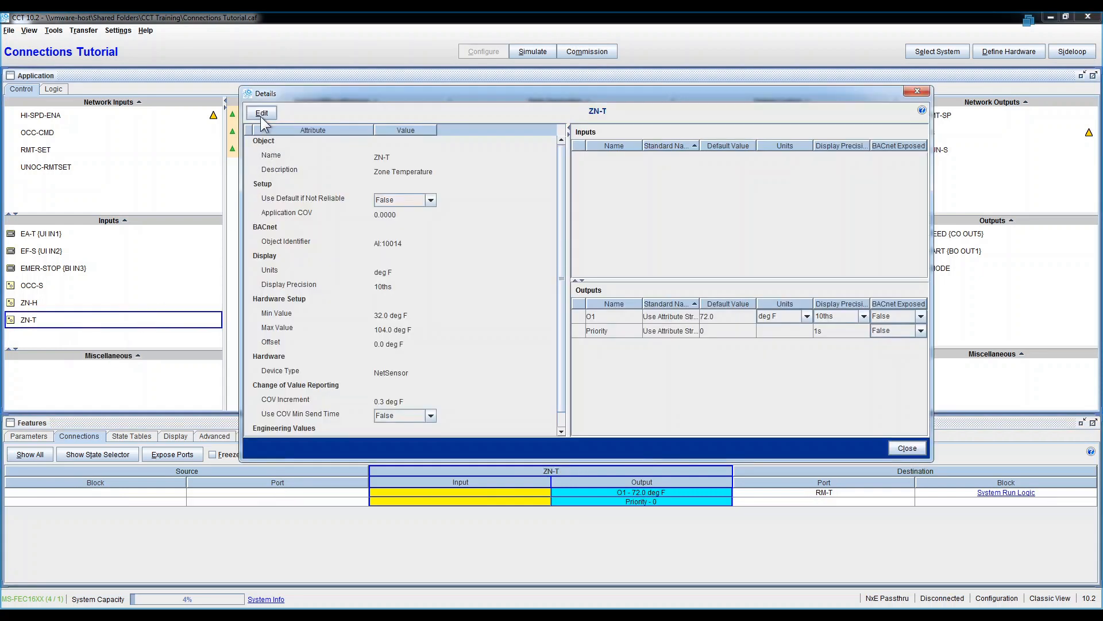
{"action": "left_click", "coordinate": [262, 113]}
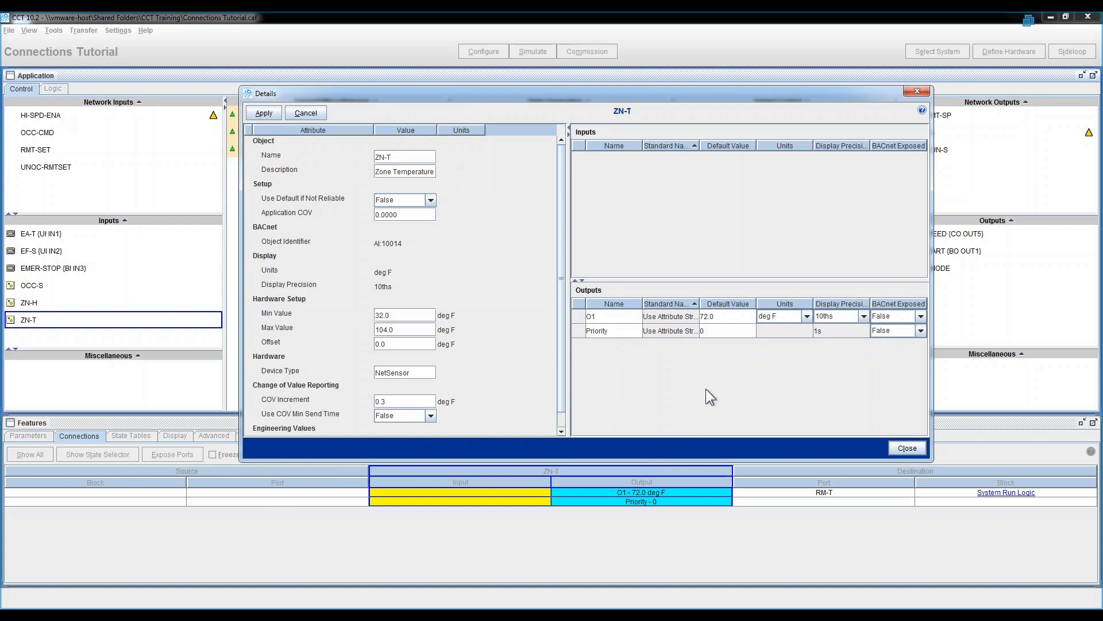
{"action": "double_click", "coordinate": [606, 316]}
{"action": "type", "text": "rm-t"}
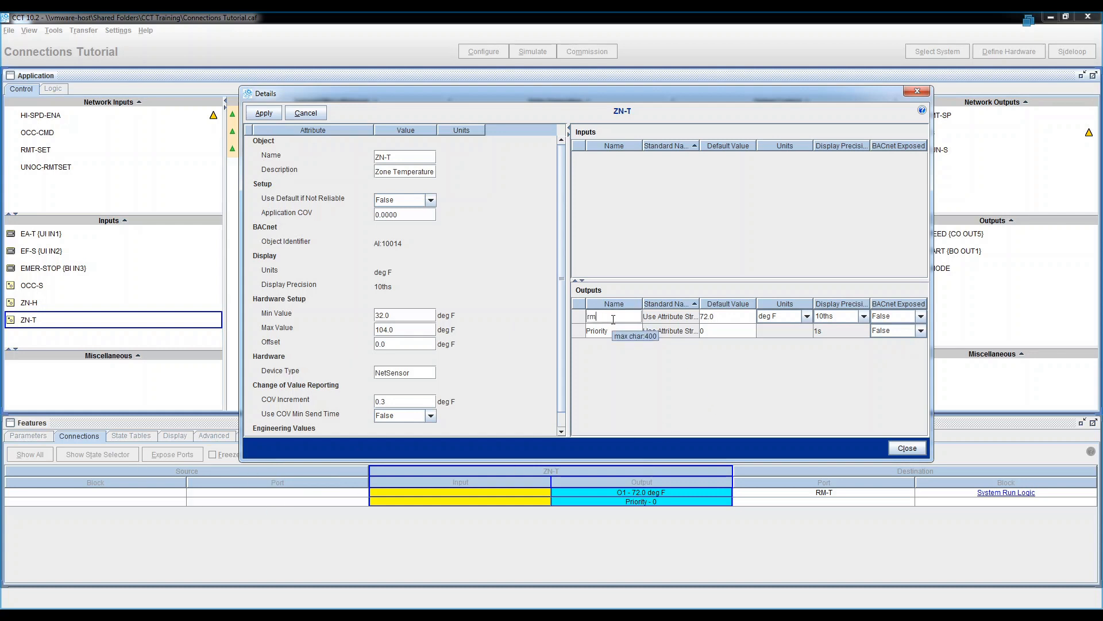
{"action": "key", "text": "BackSpace"}
{"action": "key", "text": "BackSpace"}
{"action": "key", "text": "BackSpace"}
{"action": "type", "text": "RM-T"}
{"action": "left_click", "coordinate": [263, 114]}
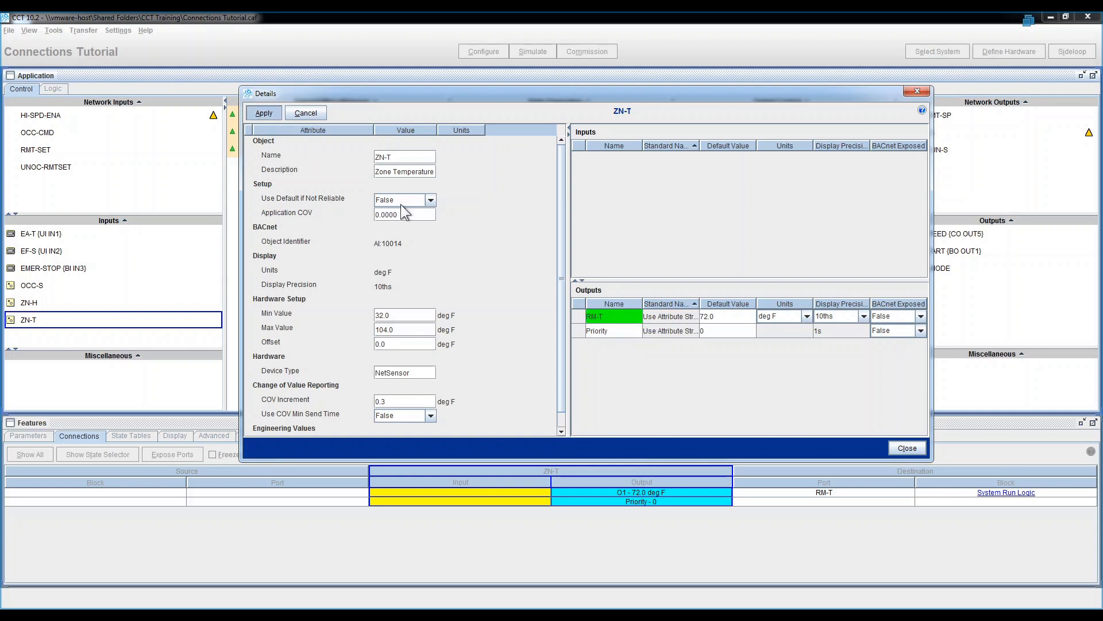
{"action": "left_click", "coordinate": [906, 449]}
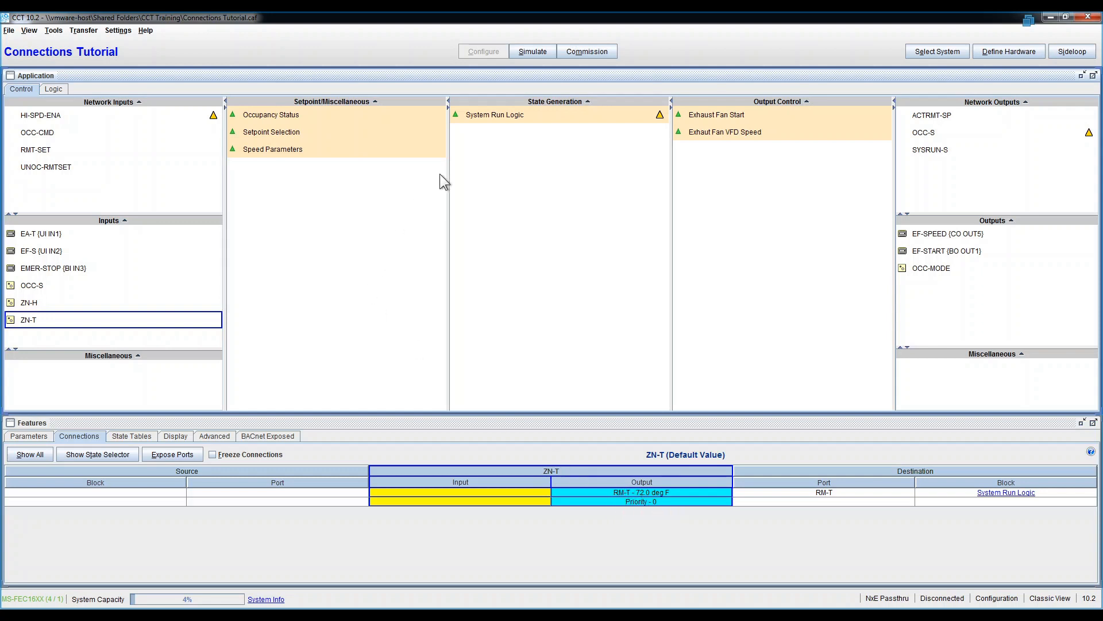
{"action": "left_click", "coordinate": [495, 118]}
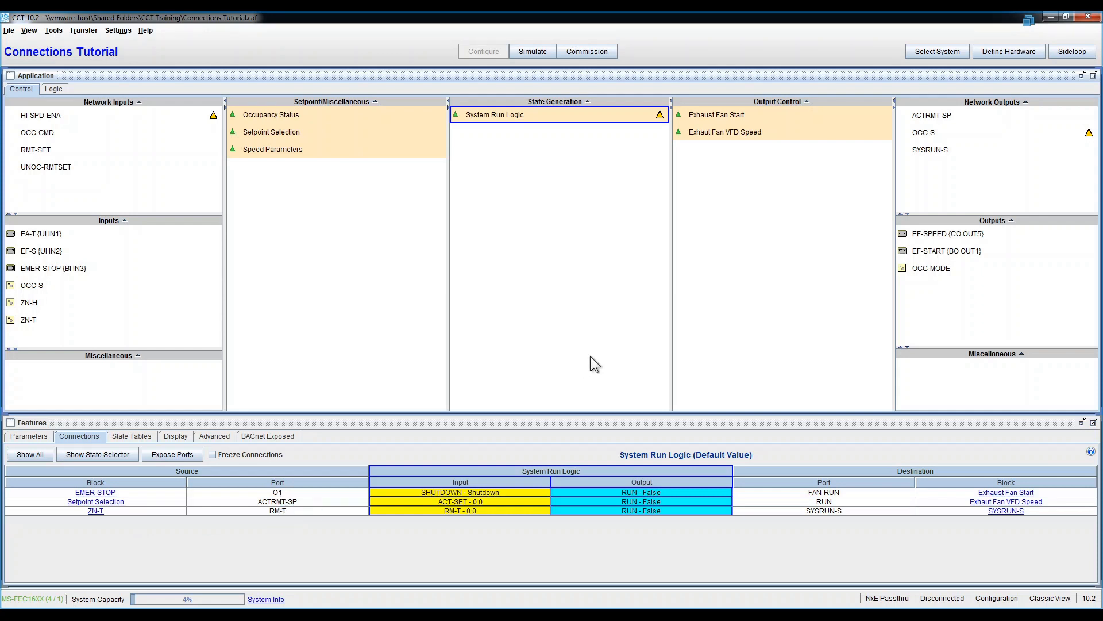
{"action": "left_click", "coordinate": [935, 253]}
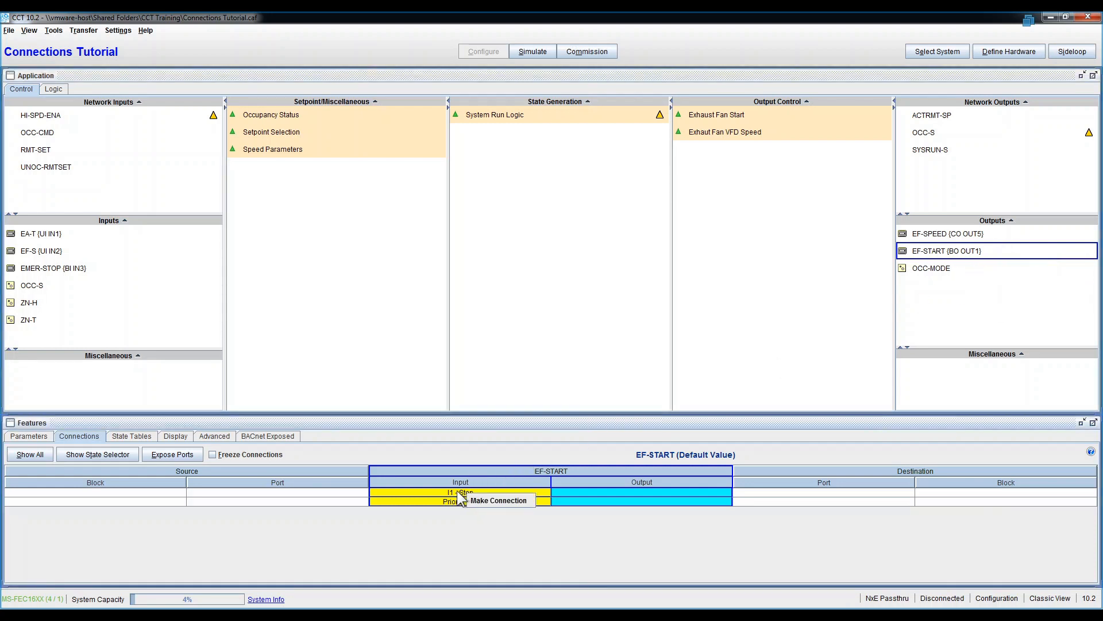
{"action": "left_click", "coordinate": [739, 116]}
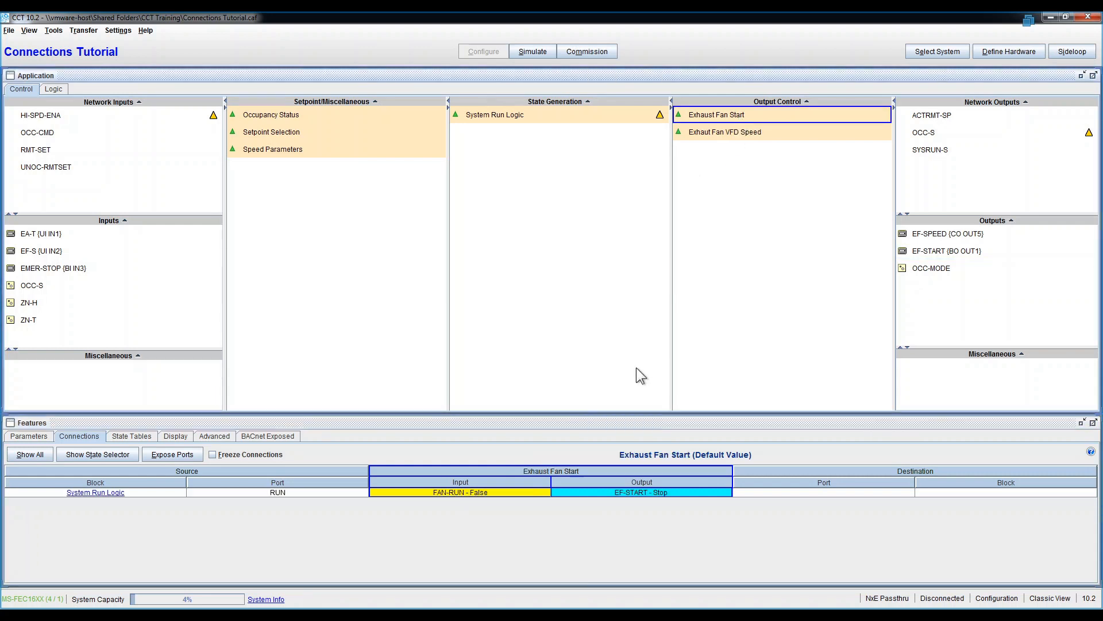
{"action": "right_click", "coordinate": [648, 493]}
{"action": "left_click", "coordinate": [662, 499]}
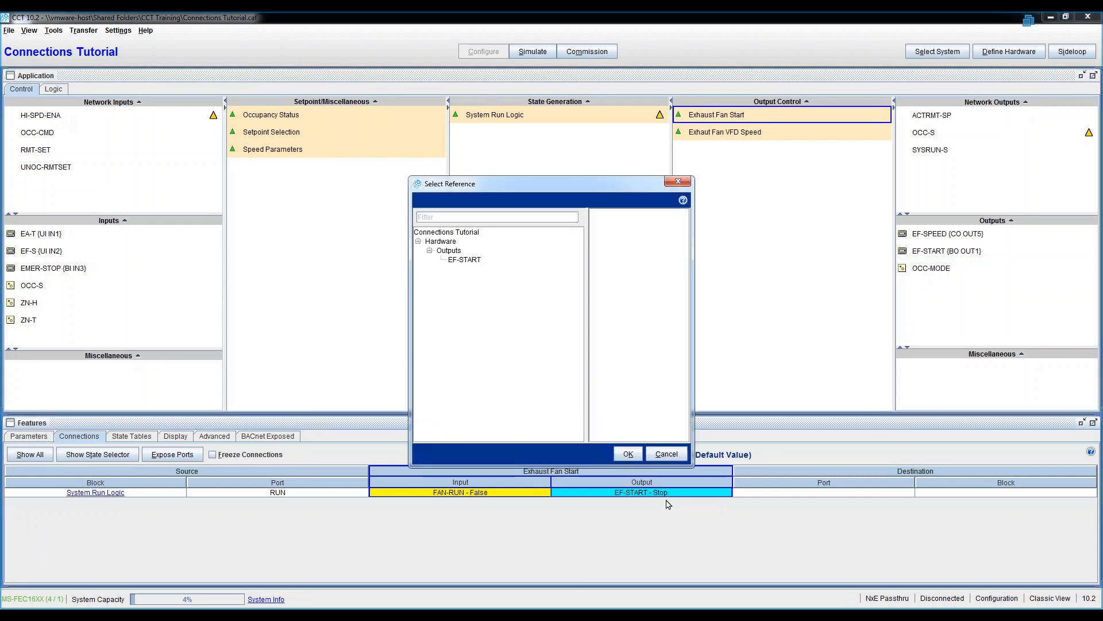
{"action": "left_click", "coordinate": [469, 261]}
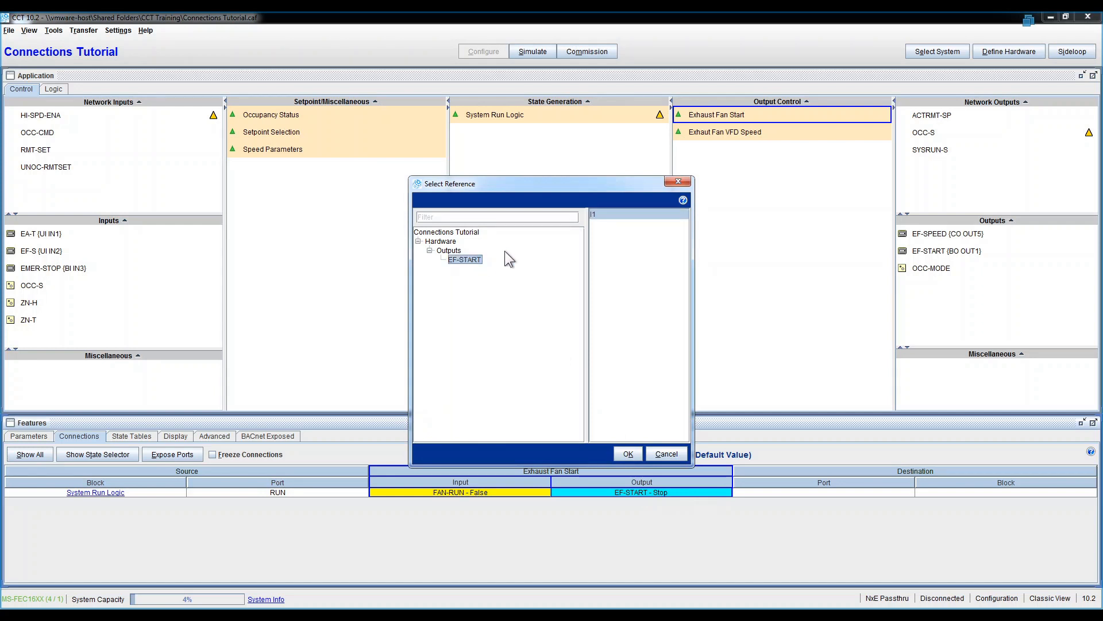
{"action": "left_click", "coordinate": [597, 215]}
{"action": "left_click", "coordinate": [664, 453]}
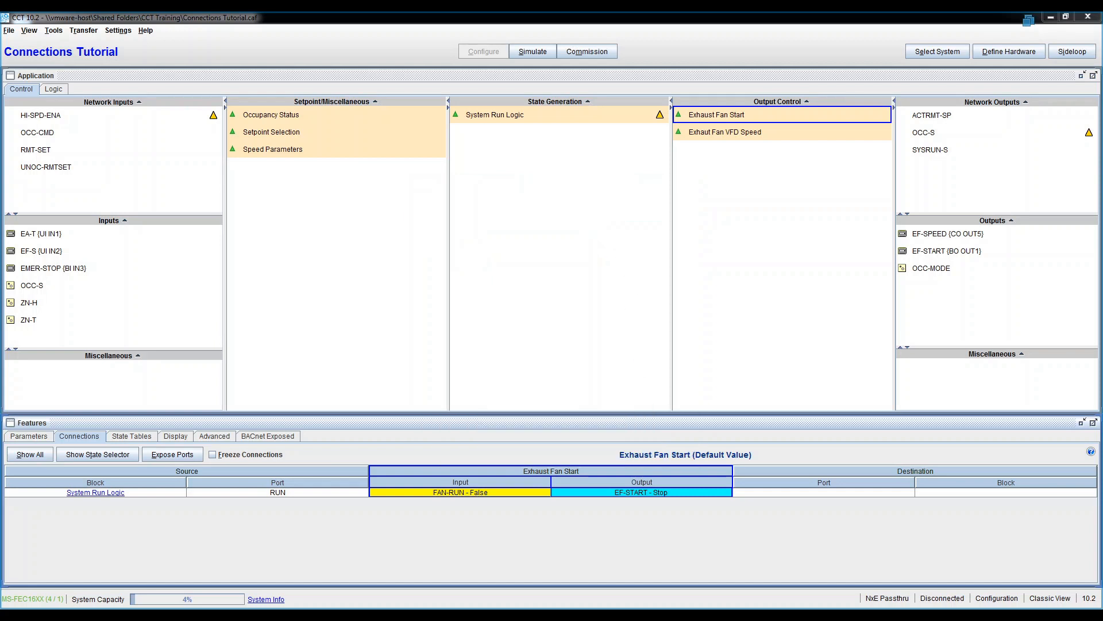
- Rename the I1 input port of the EF-START hardware output as EF-SS
{"action": "double_click", "coordinate": [943, 251]}
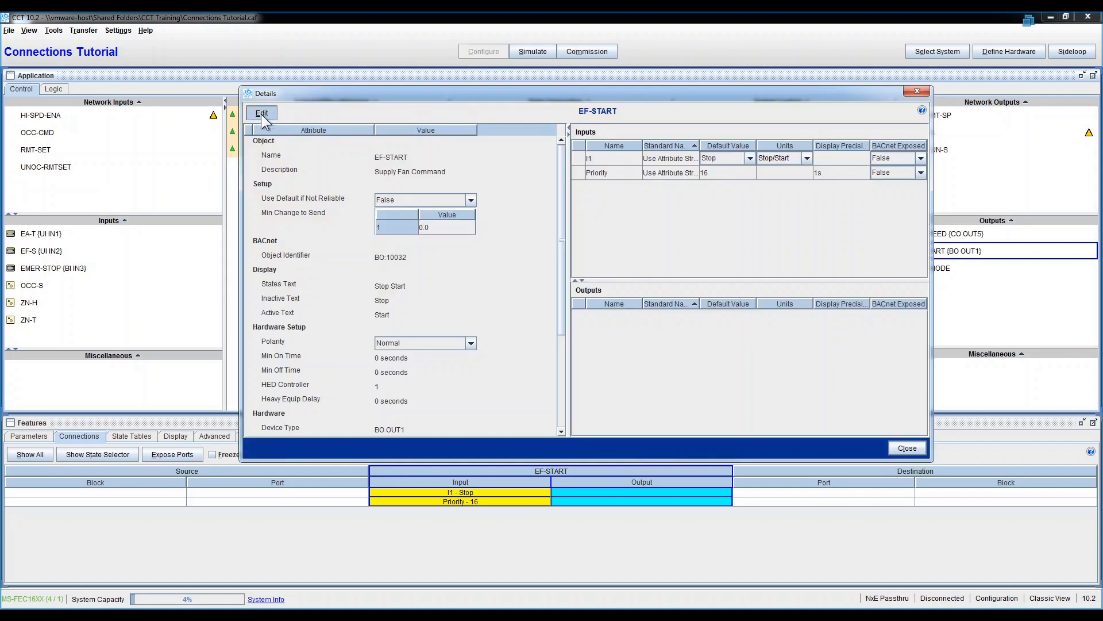
{"action": "left_click", "coordinate": [261, 113]}
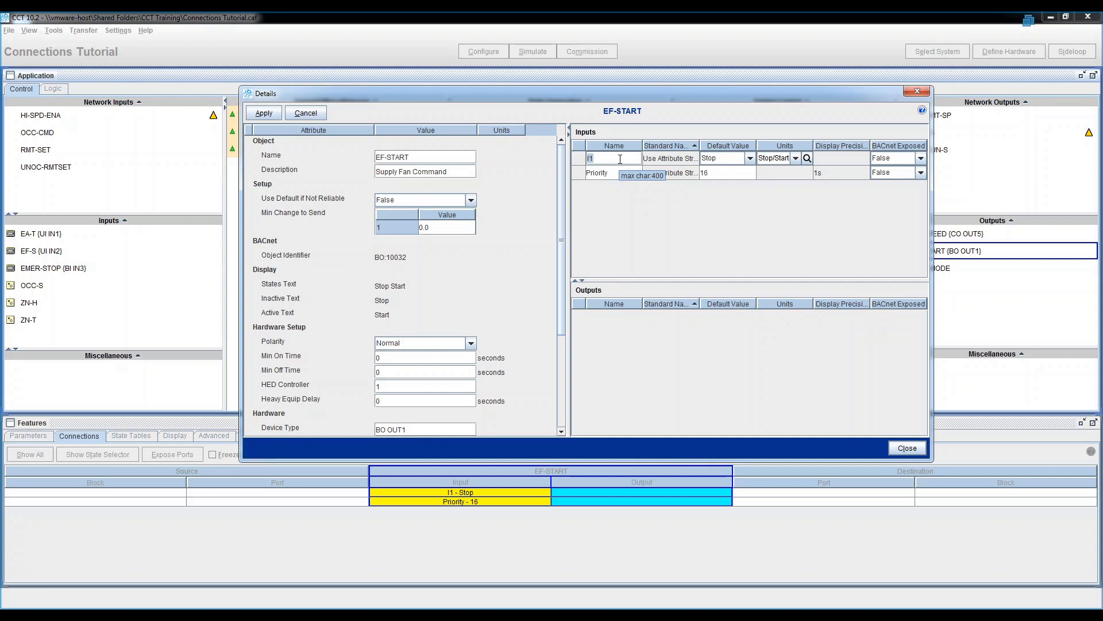
{"action": "type", "text": "e"}
{"action": "key", "text": "BackSpace"}
{"action": "type", "text": "EF-SS"}
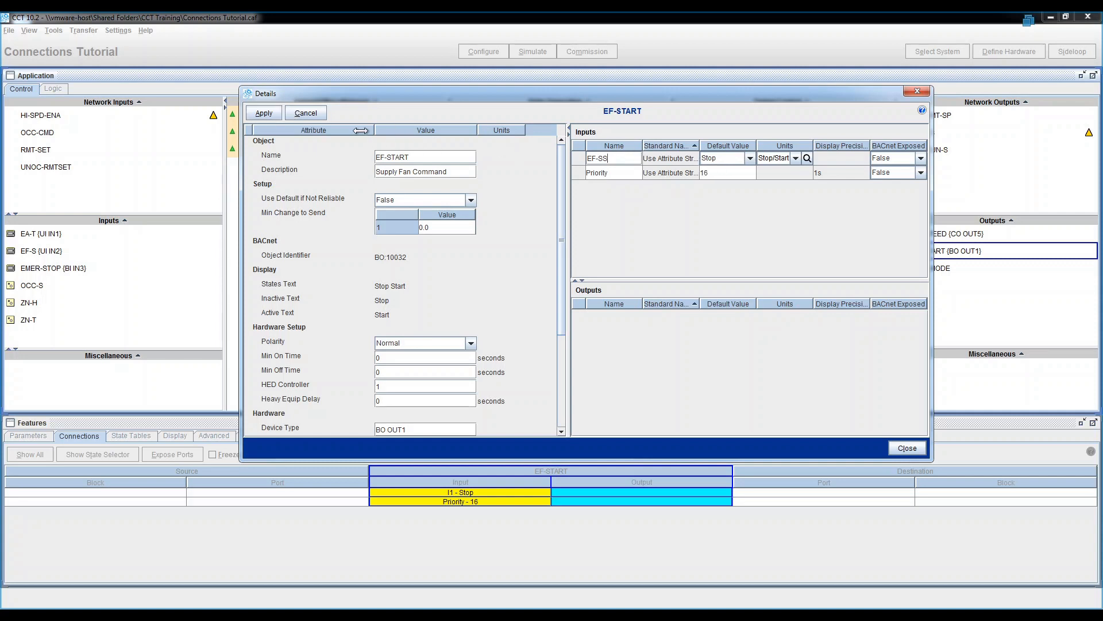
{"action": "left_click", "coordinate": [273, 112]}
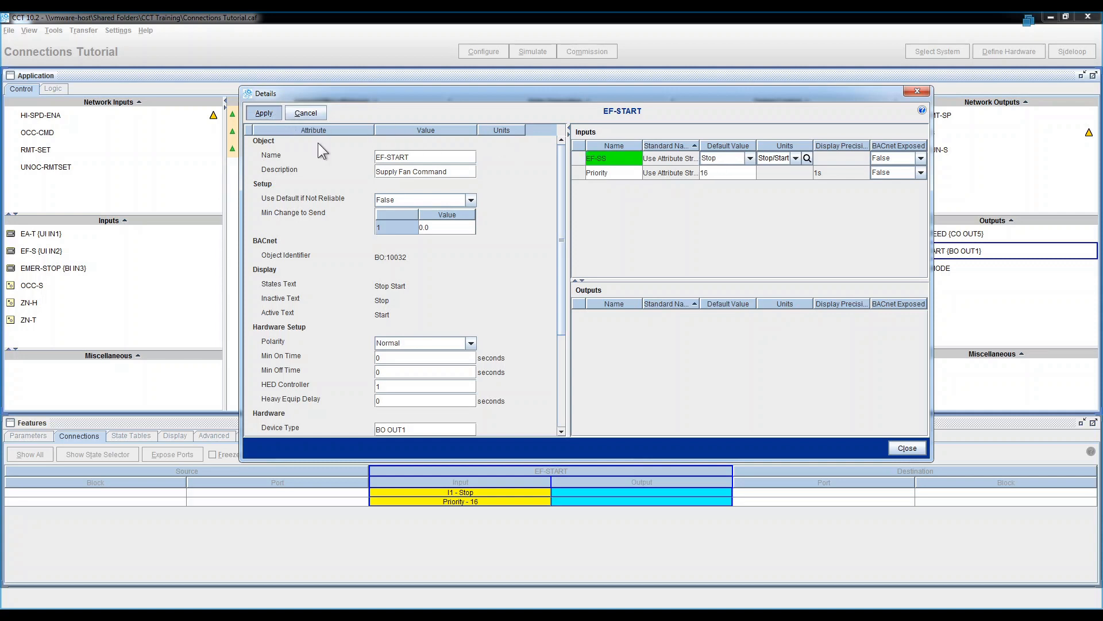
{"action": "left_click", "coordinate": [907, 449]}
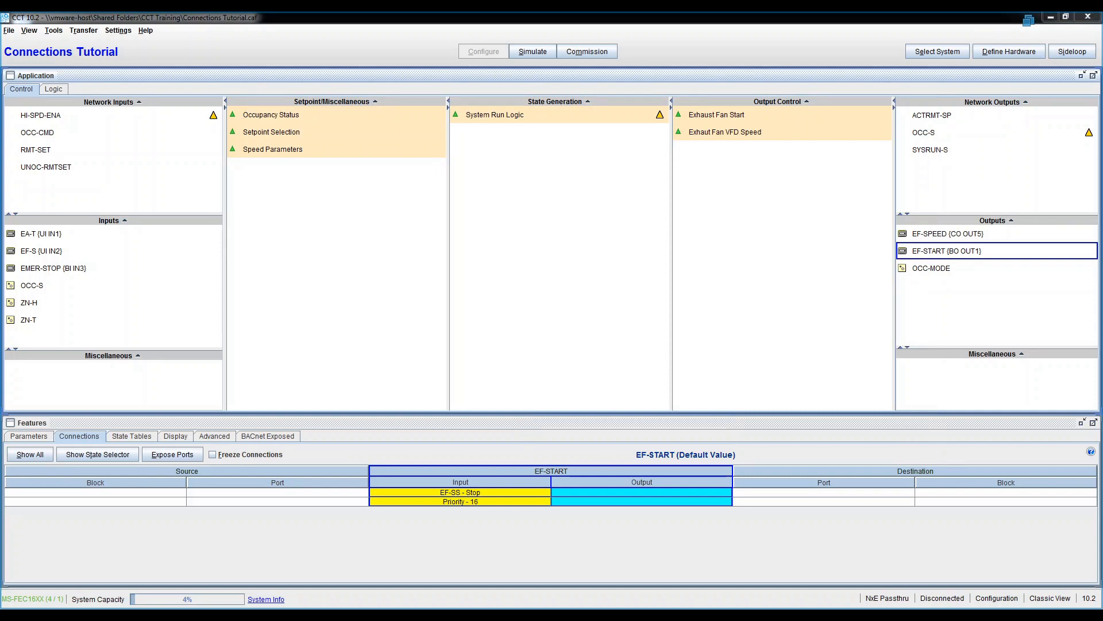
- Connect Exhaust Fan Start's EF-START output to the EF-SS port of the EF-START hardware output
{"action": "left_click", "coordinate": [765, 118]}
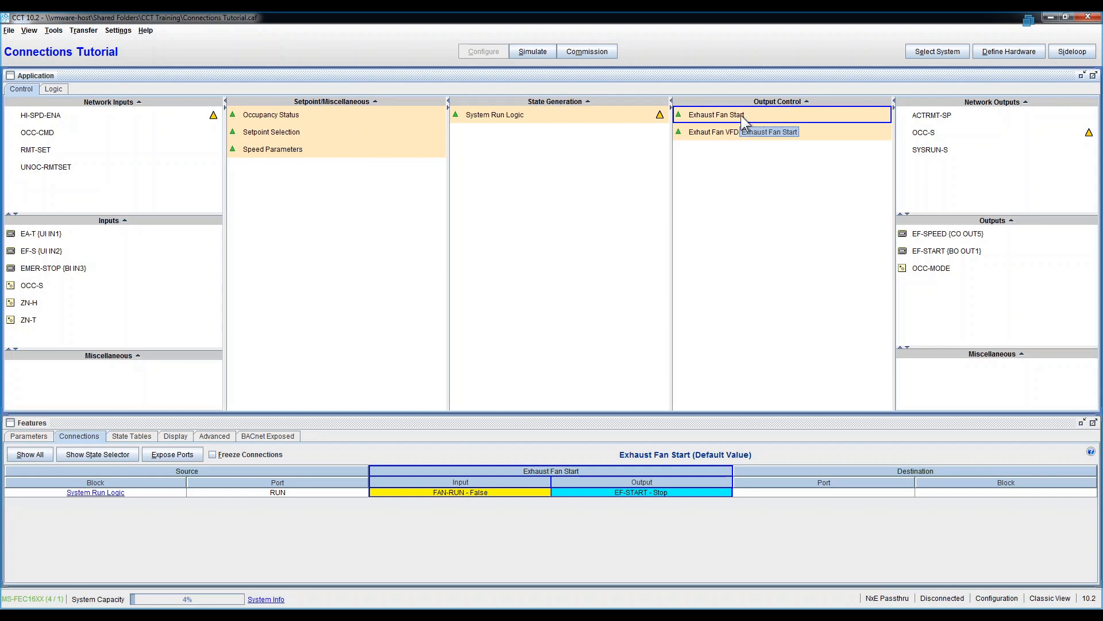
{"action": "right_click", "coordinate": [635, 491]}
{"action": "left_click", "coordinate": [653, 499]}
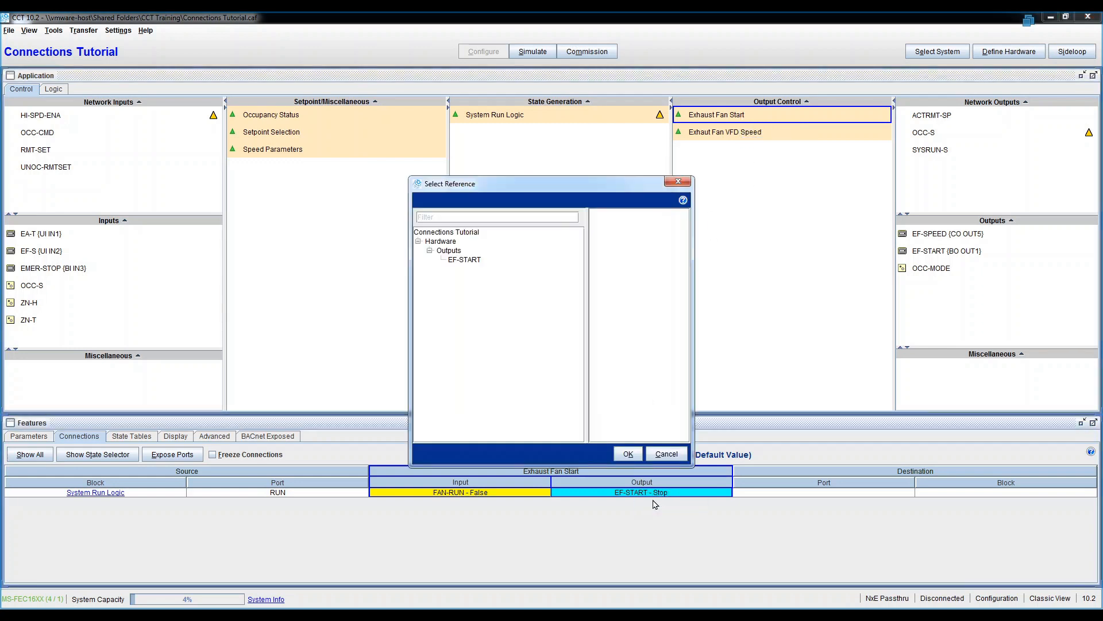
{"action": "left_click", "coordinate": [474, 260]}
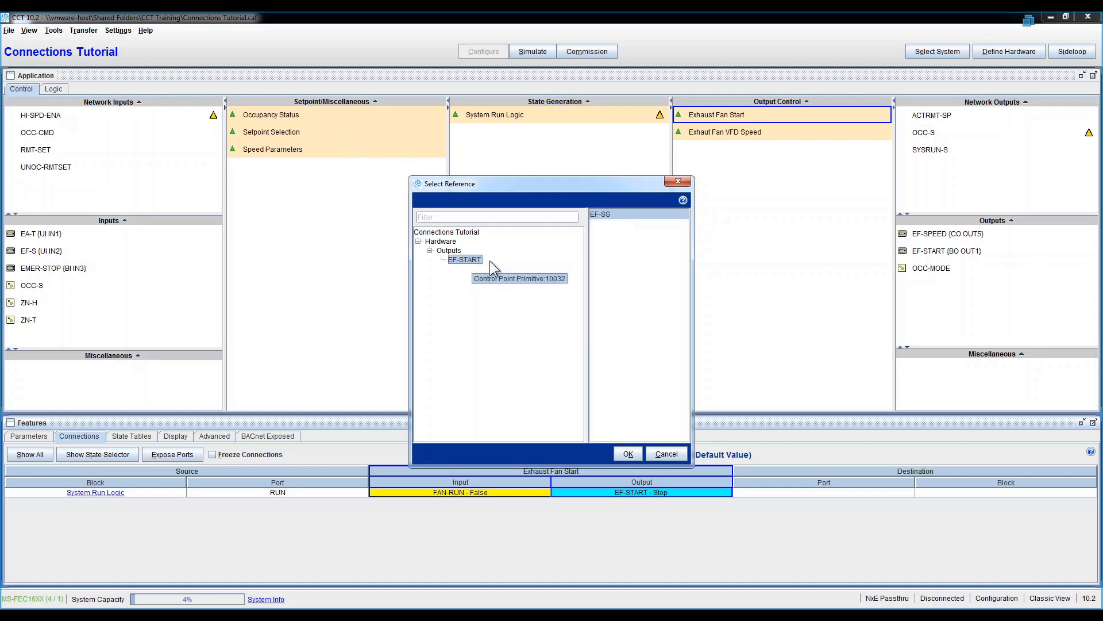
{"action": "left_click", "coordinate": [610, 215]}
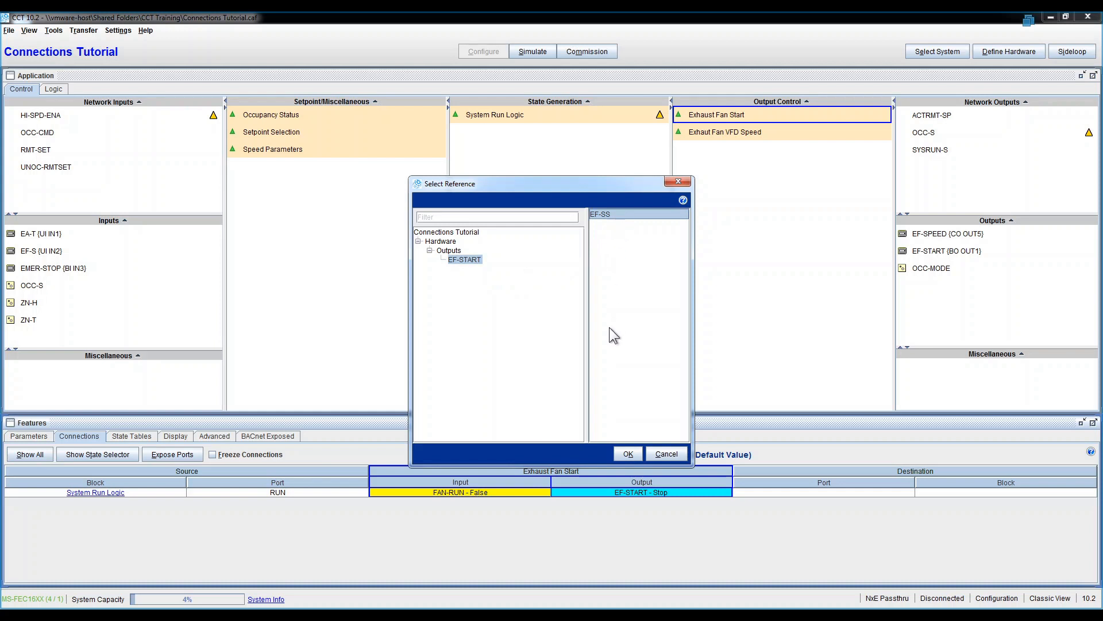
{"action": "left_click", "coordinate": [628, 454]}
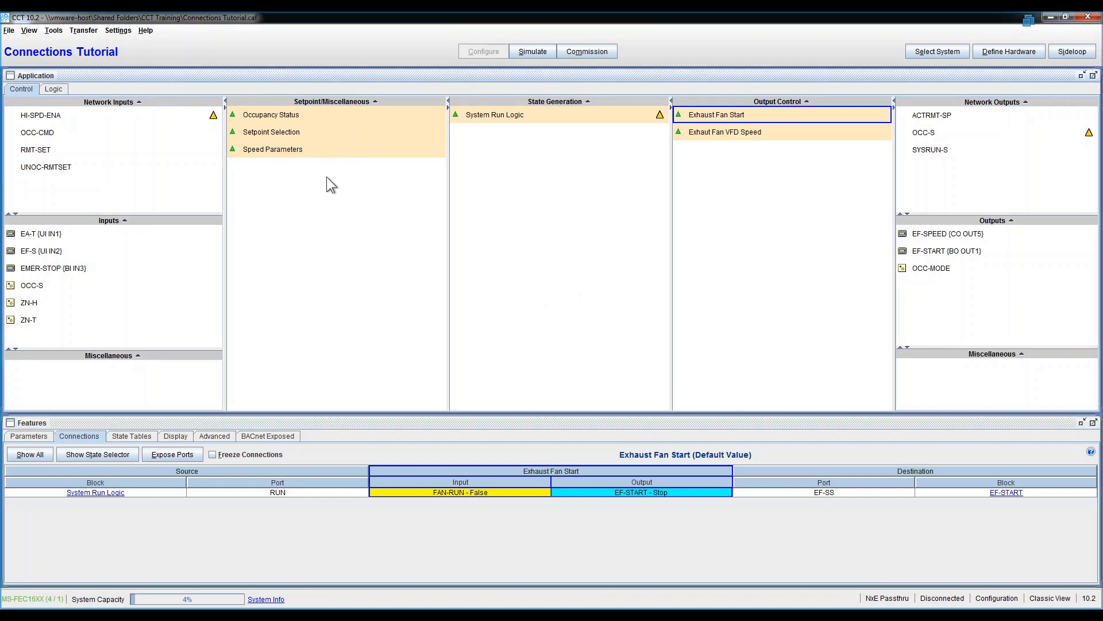
- Break Setpoint Selection's OCC-SET connection from RMT-SET and reconnect it to the O1 port of the ZN-H hardware input
{"action": "left_click", "coordinate": [302, 133]}
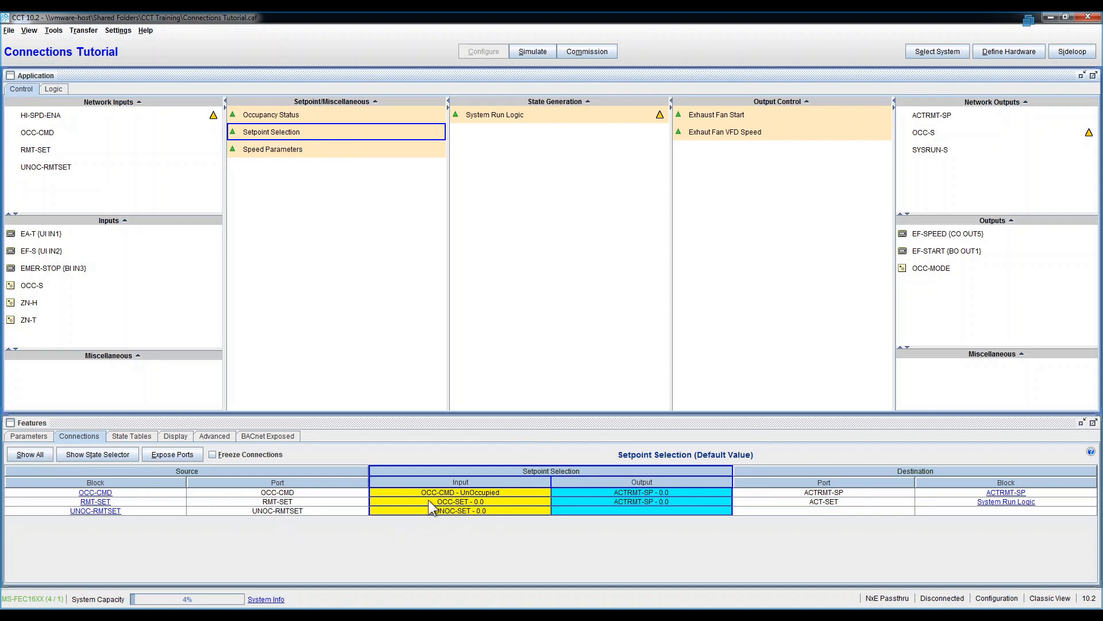
{"action": "right_click", "coordinate": [457, 501]}
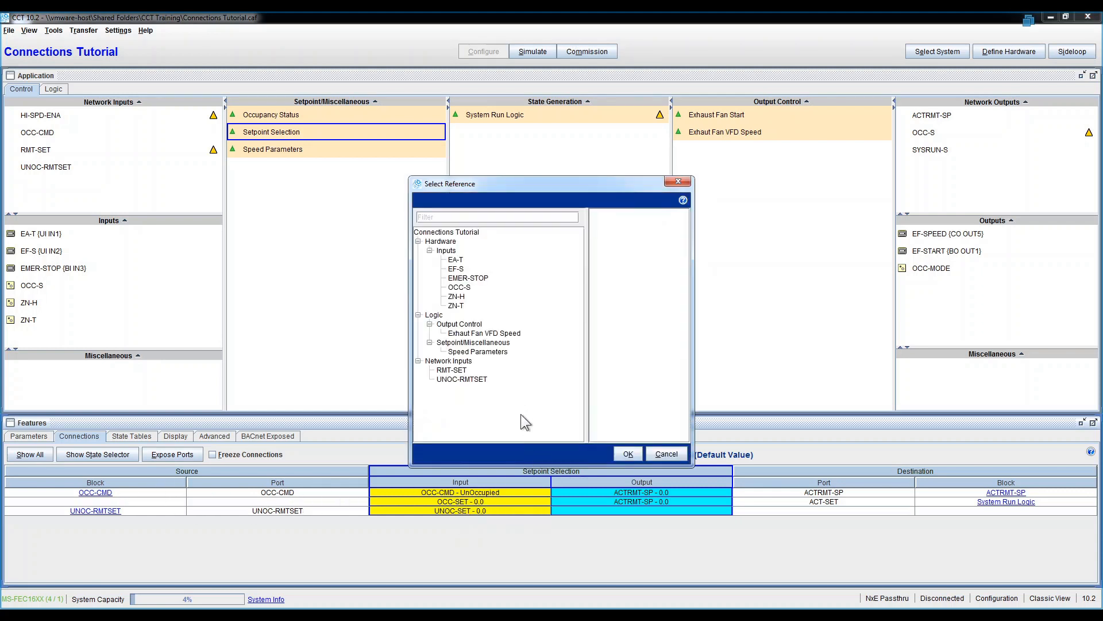
{"action": "left_click", "coordinate": [460, 296]}
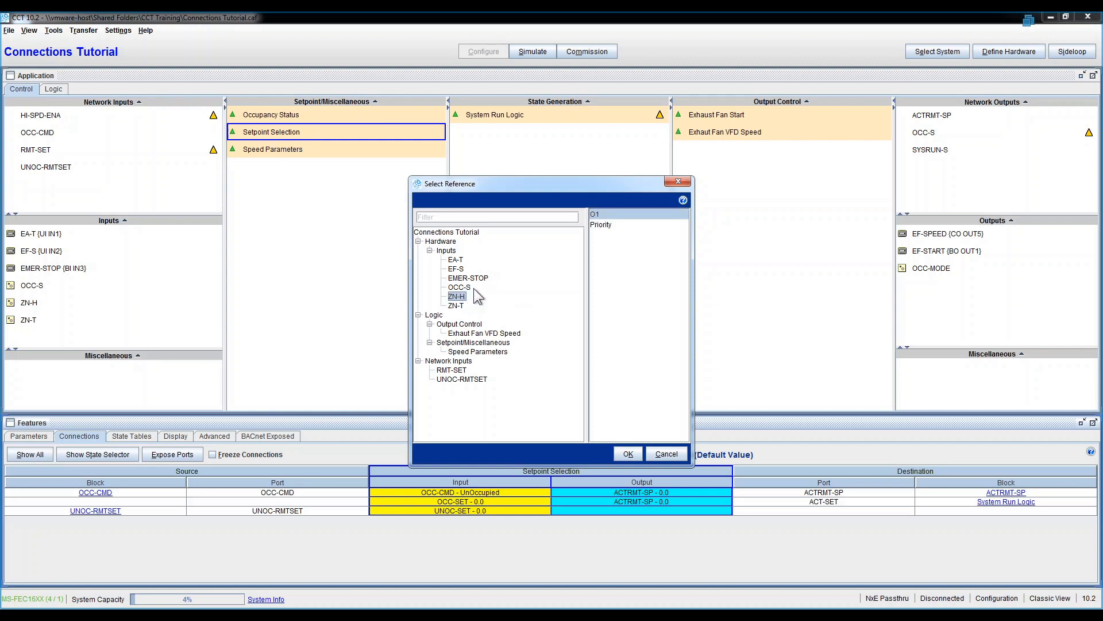
{"action": "left_click", "coordinate": [621, 215]}
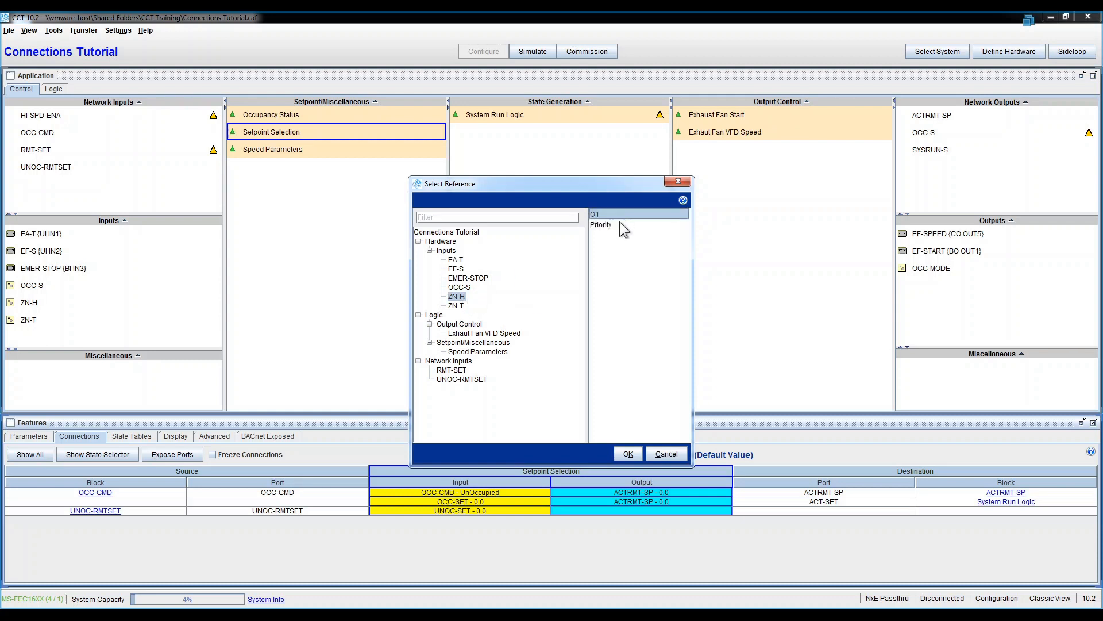
{"action": "left_click", "coordinate": [628, 454]}
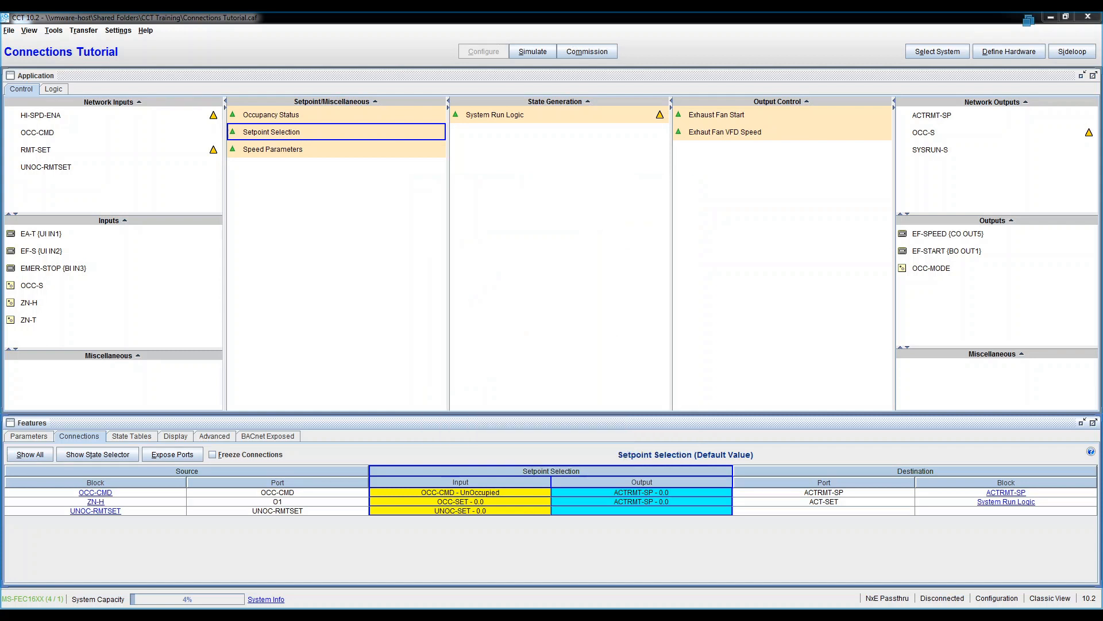